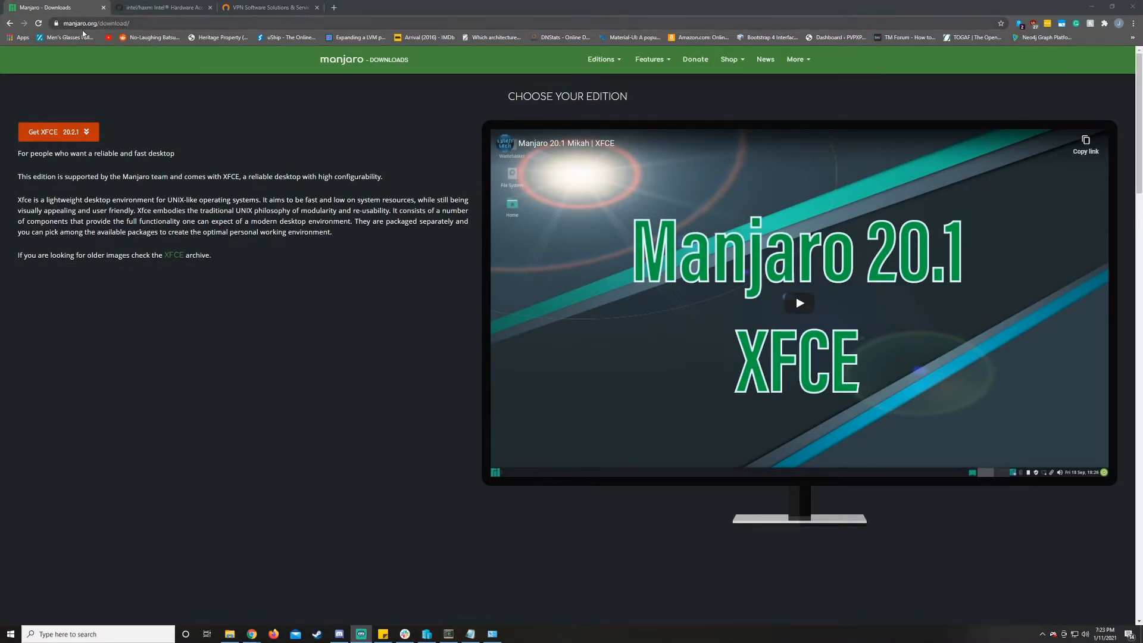
- Look over the available Manjaro desktop editions on the download page, from XFCE to KDE Plasma and GNOME
scroll(219, 247, down, 10)
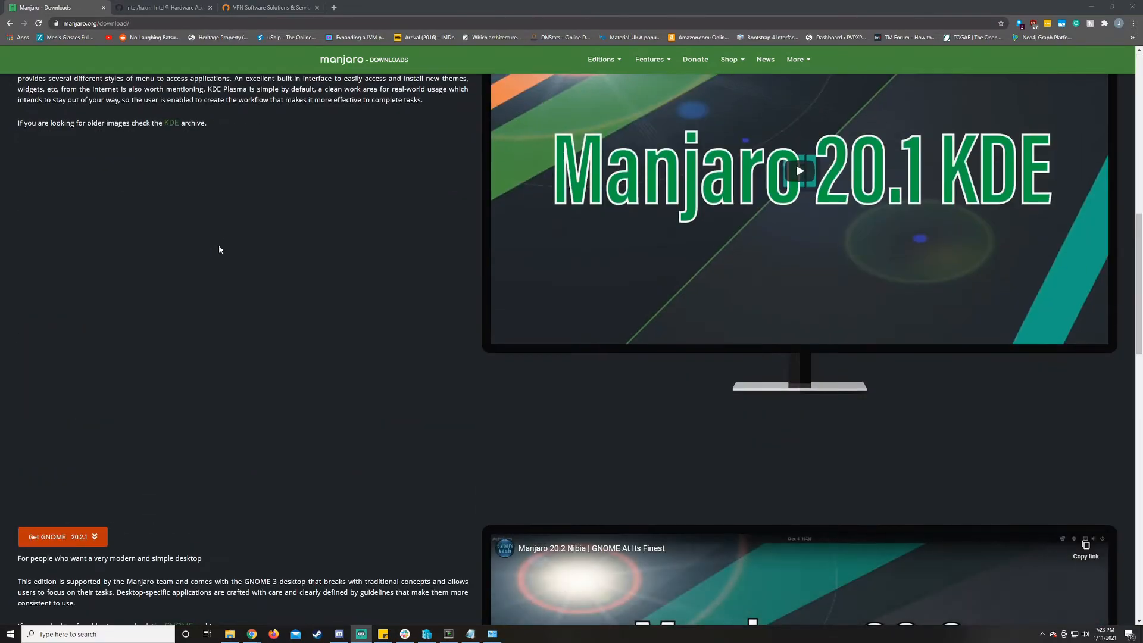
scroll(219, 249, down, 5)
scroll(219, 249, up, 15)
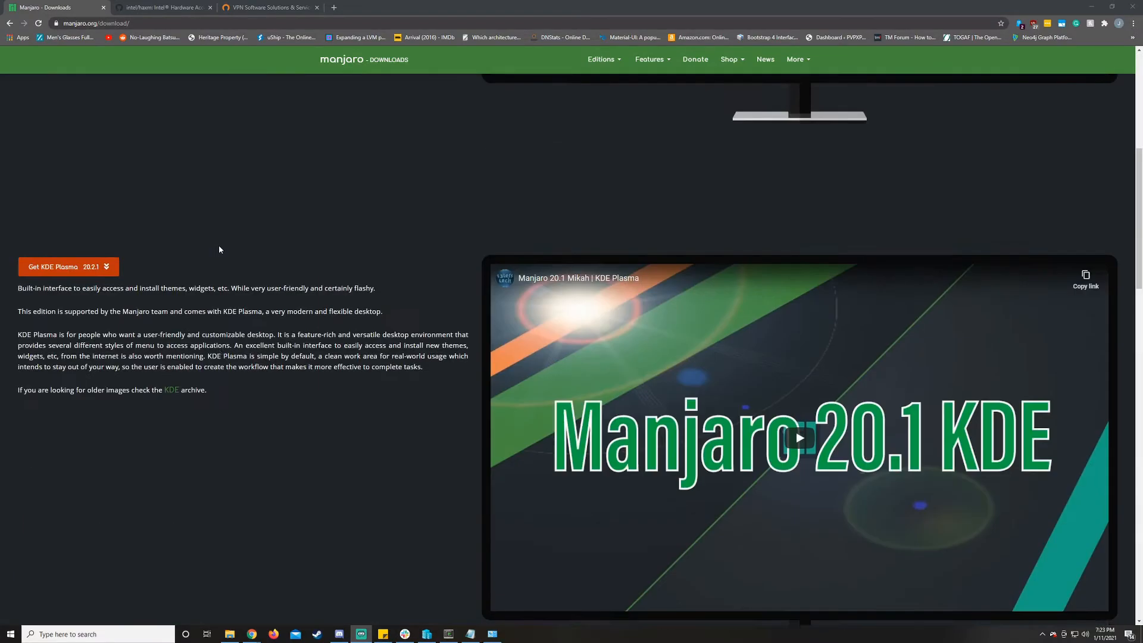
scroll(219, 249, up, 1)
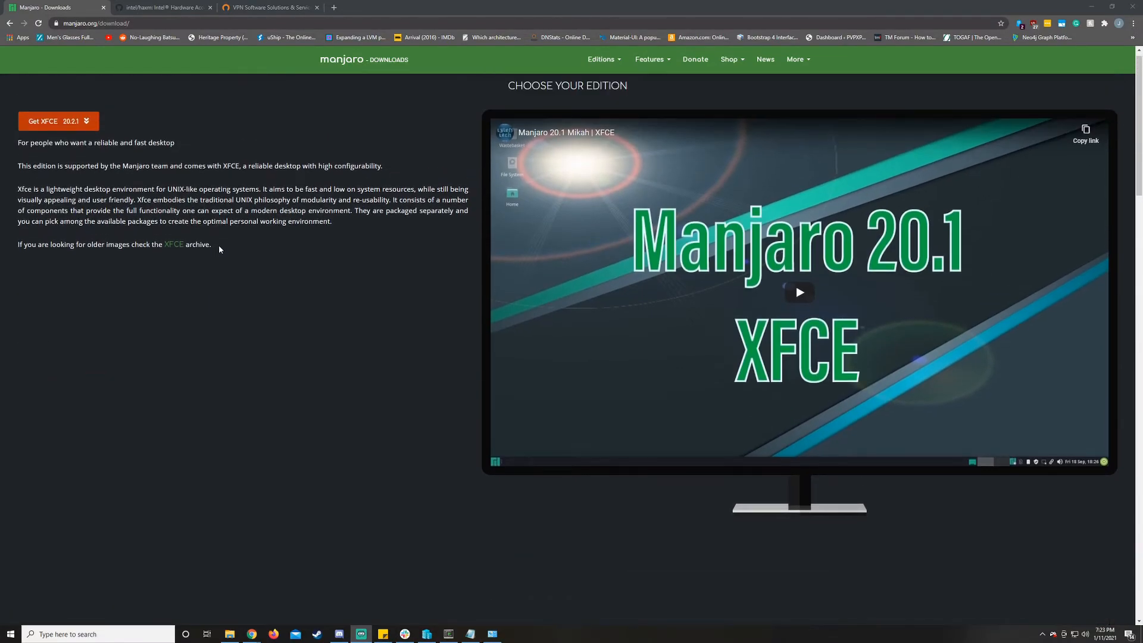
scroll(220, 250, down, 5)
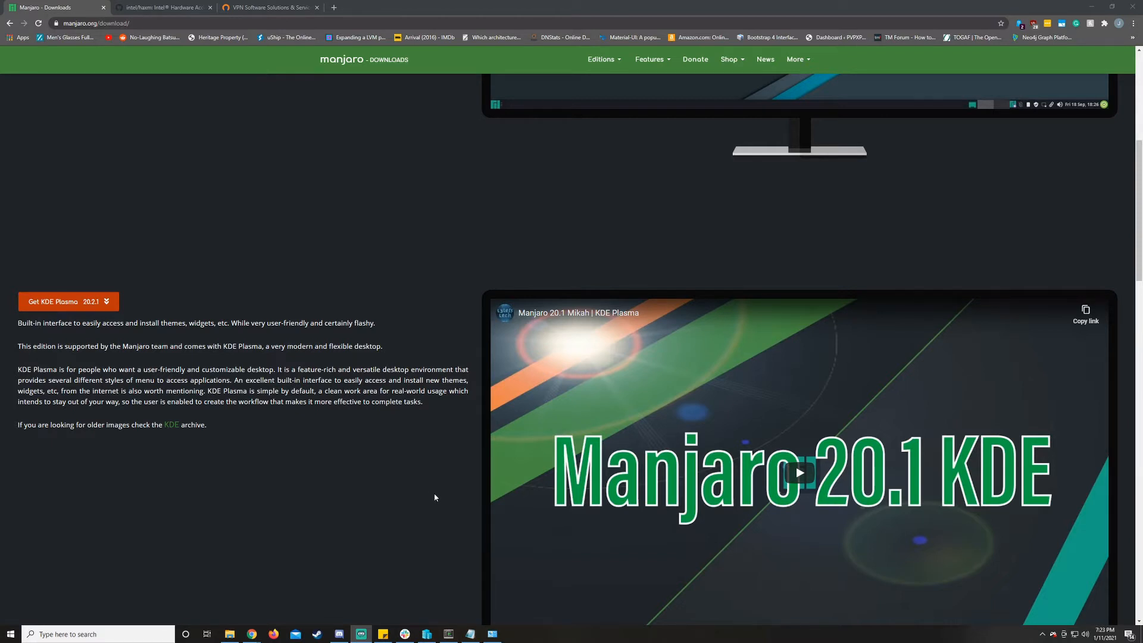
- Switch to the Notepad notes and examine the whole qemu-system-x86_64 launch command with its options
click(470, 634)
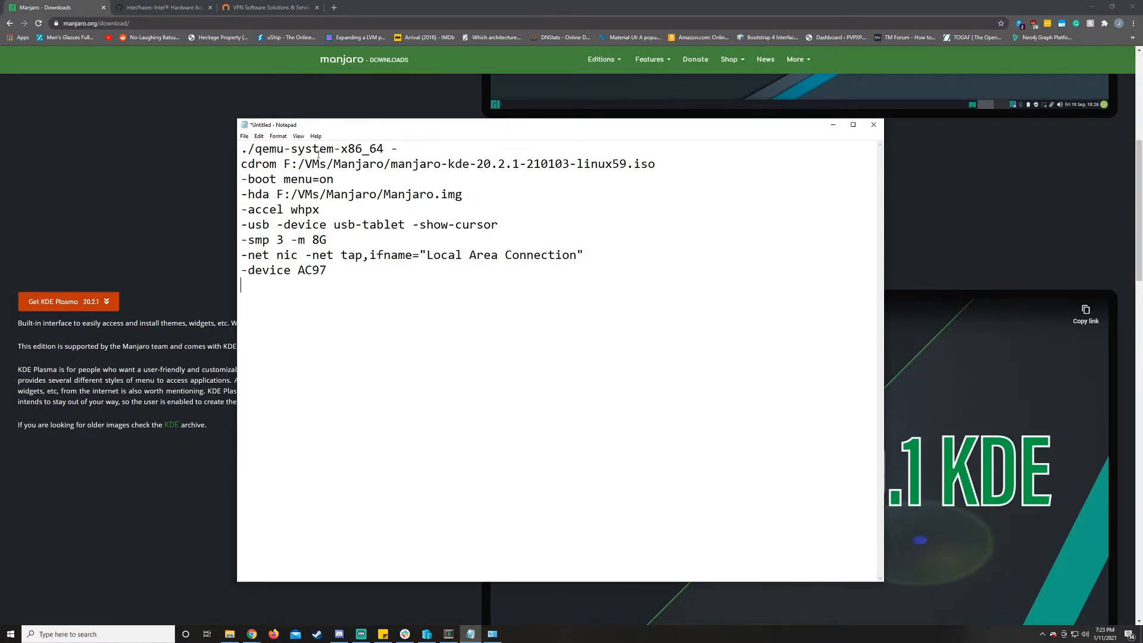
drag(241, 149, 385, 149)
click(419, 196)
drag(244, 151, 407, 271)
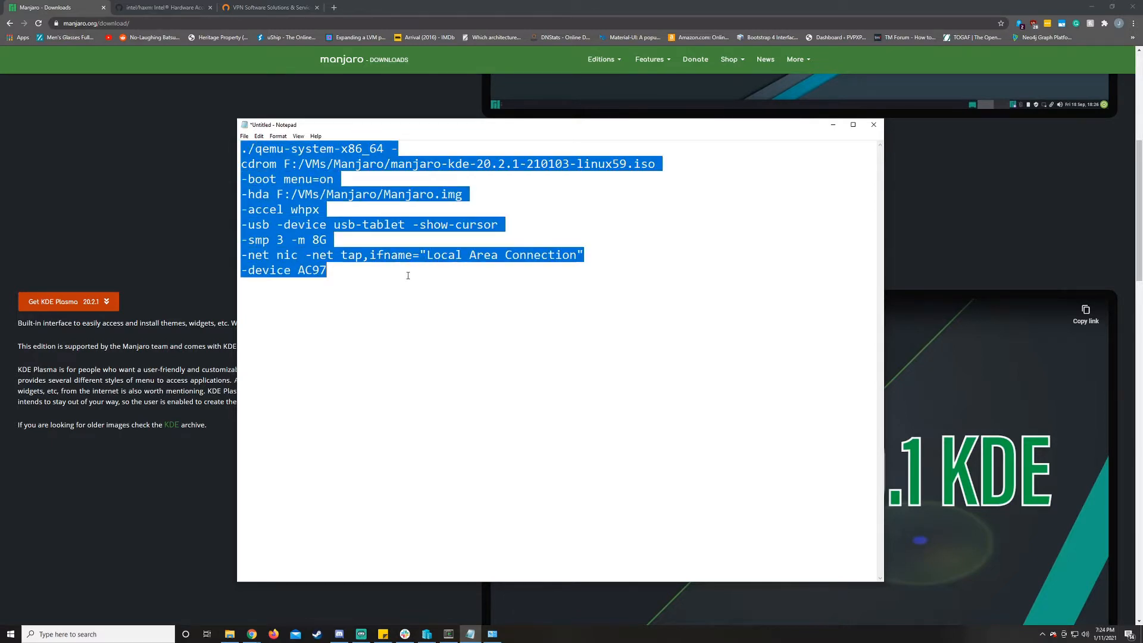
click(368, 217)
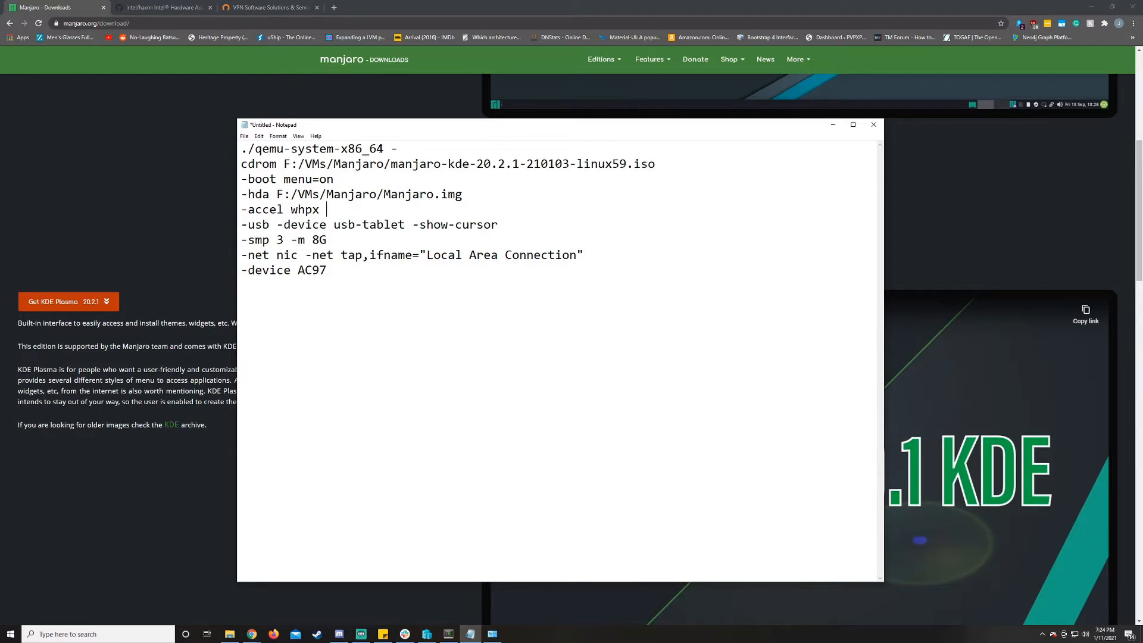
- Search Google for "qemu" in a new Chrome tab, view the official QEMU result, and close that tab
click(334, 8)
text(qemu)
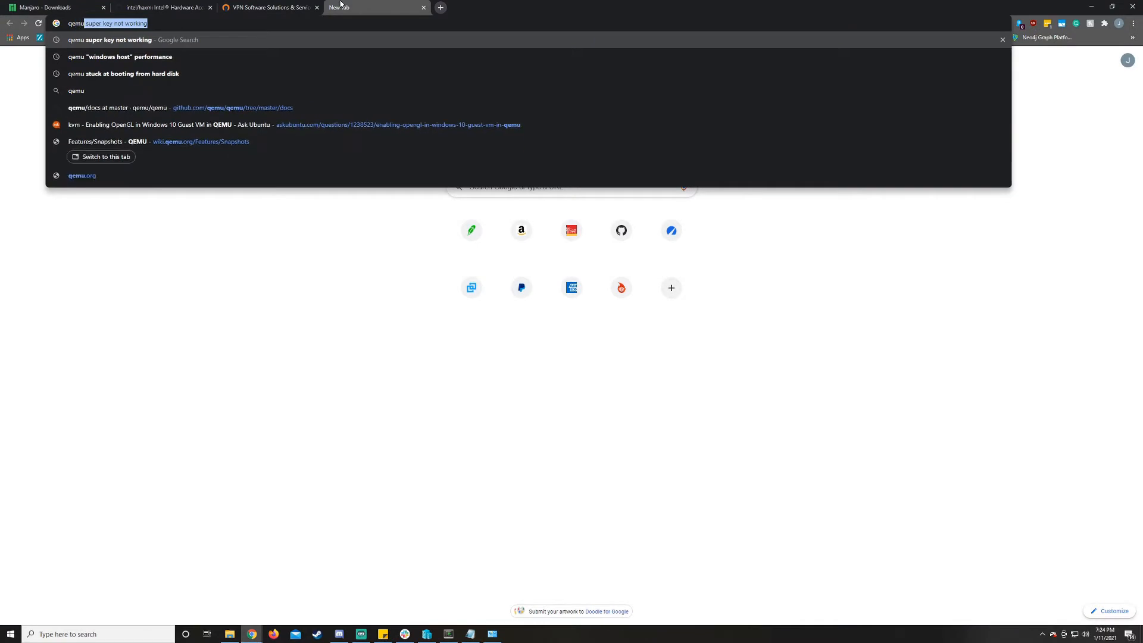
key(Delete)
key(Return)
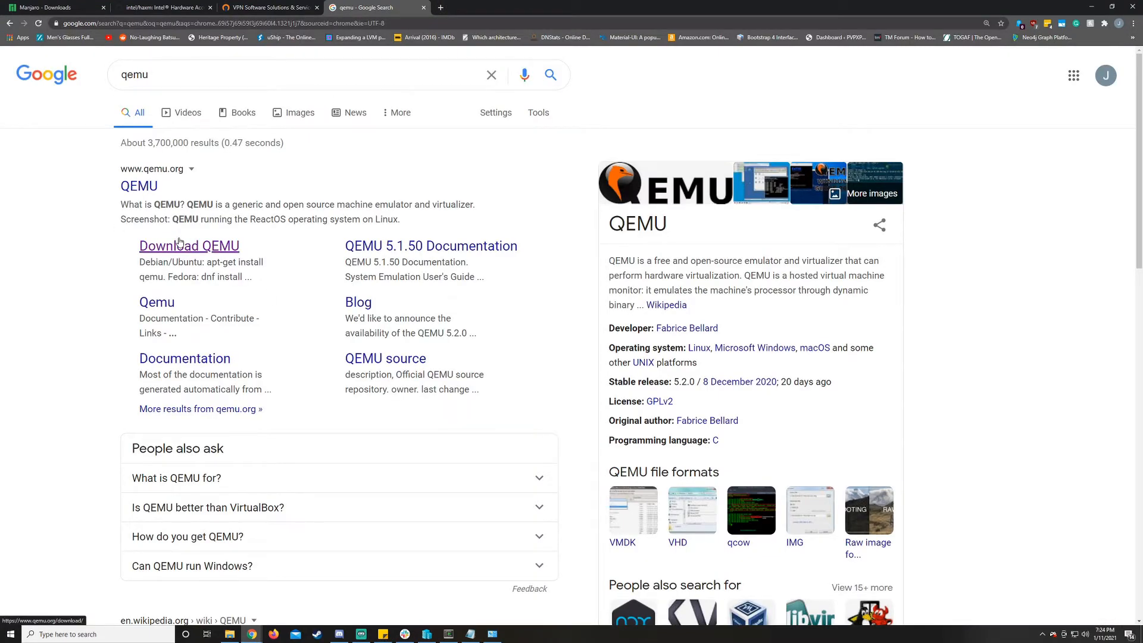
click(423, 9)
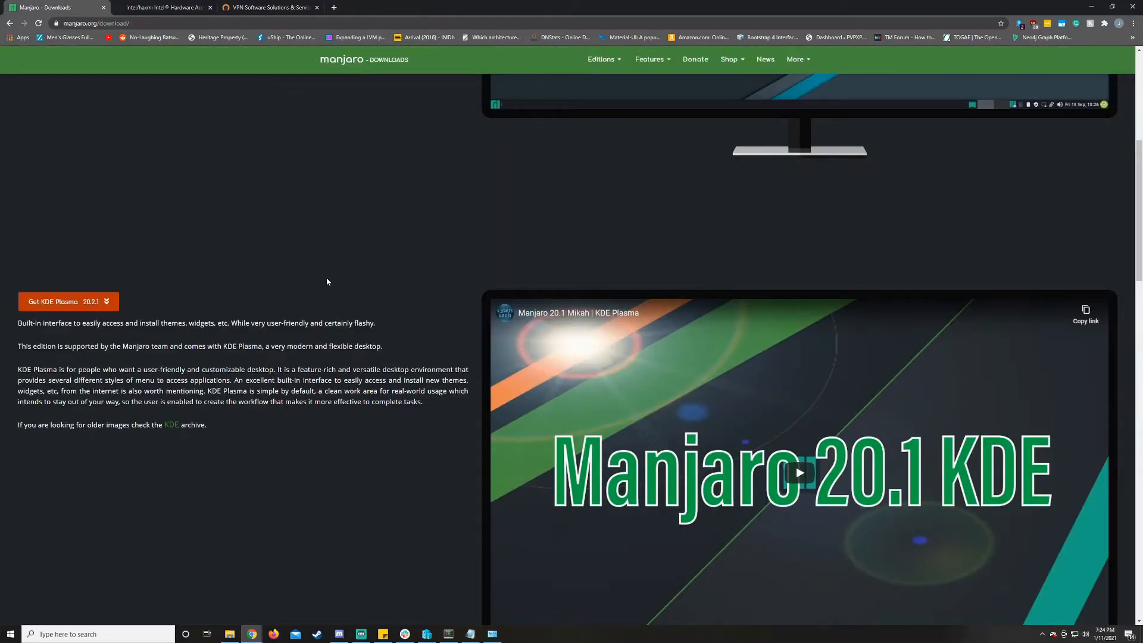
- Return to the Notepad notes and move the stray dash onto the cdrom line so it begins with -cdrom
click(470, 634)
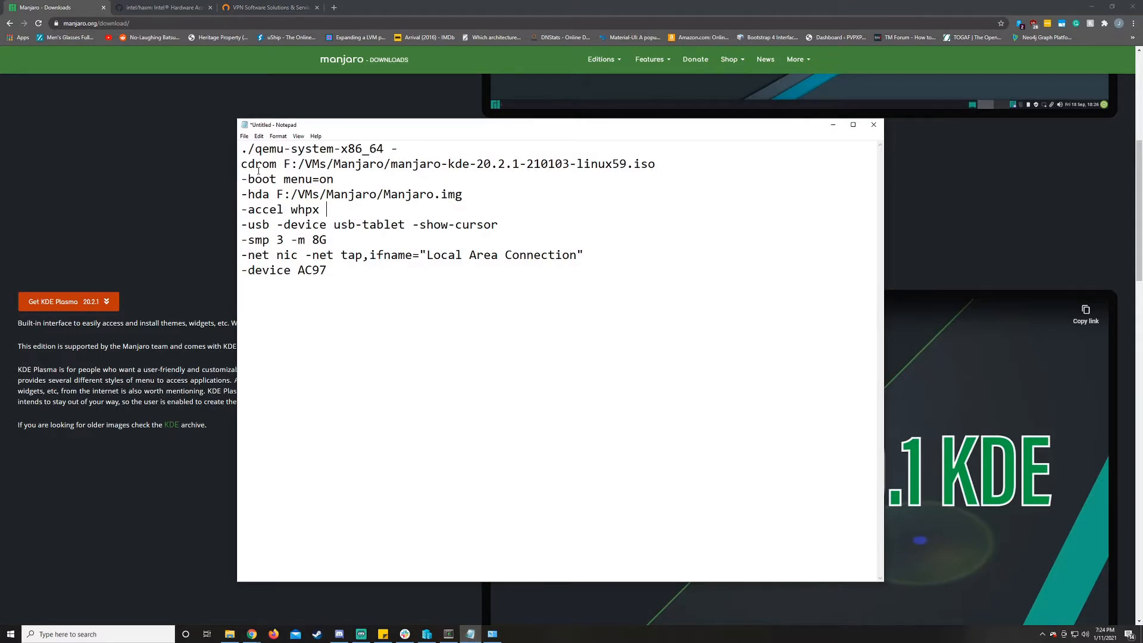
key(Return)
key(Right)
key(Delete)
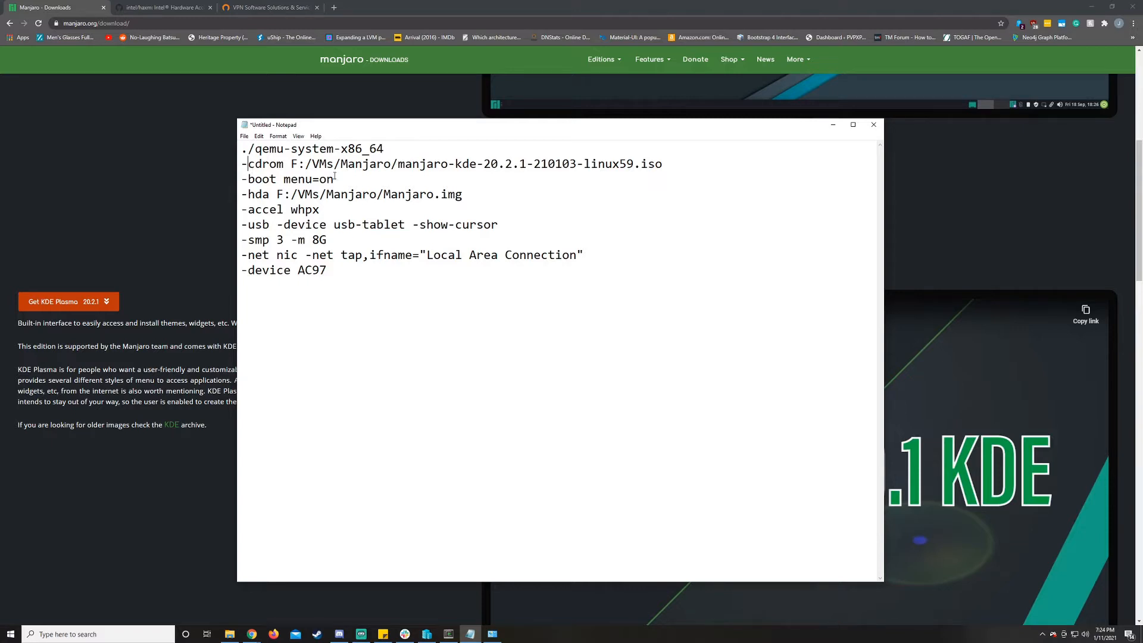
- Examine the -cdrom ISO path, the -boot menu=on option and the -hda disk image path in the launch command
drag(456, 163, 498, 163)
click(471, 164)
drag(286, 166, 364, 167)
click(364, 167)
drag(346, 181, 242, 187)
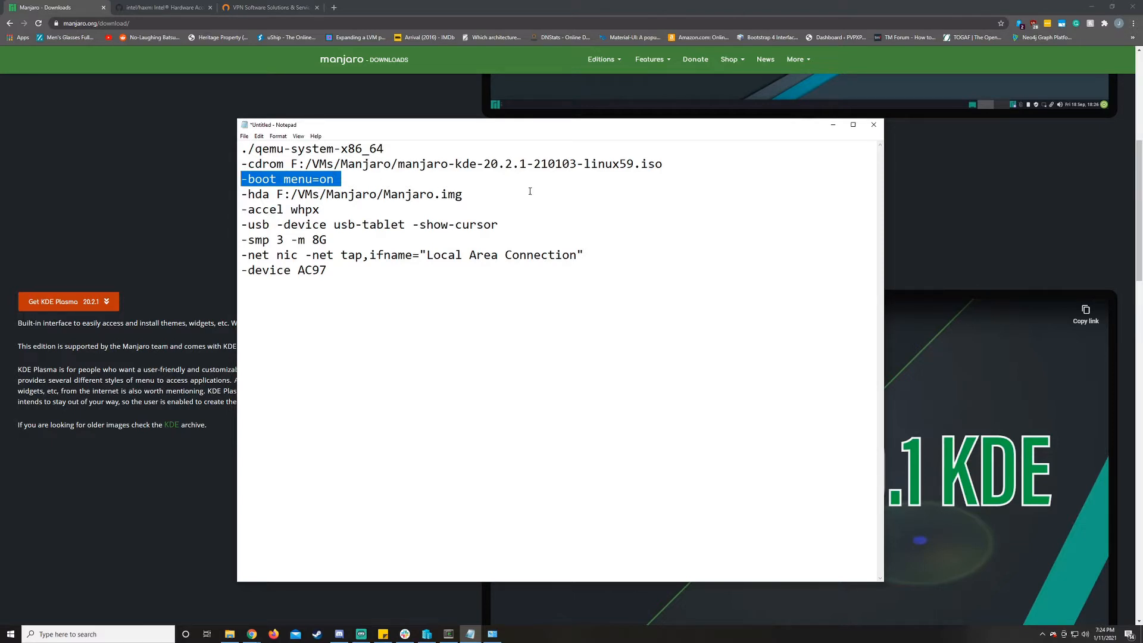
key(Right)
key(shift+Left)
key(shift+Left)
key(shift+Left)
key(shift+Left)
key(shift+Left)
key(shift+Left)
key(shift+Left)
key(shift+Left)
key(shift+Left)
key(shift+Left)
key(shift+Left)
key(shift+Left)
key(shift+Left)
key(shift+Left)
click(449, 209)
click(469, 195)
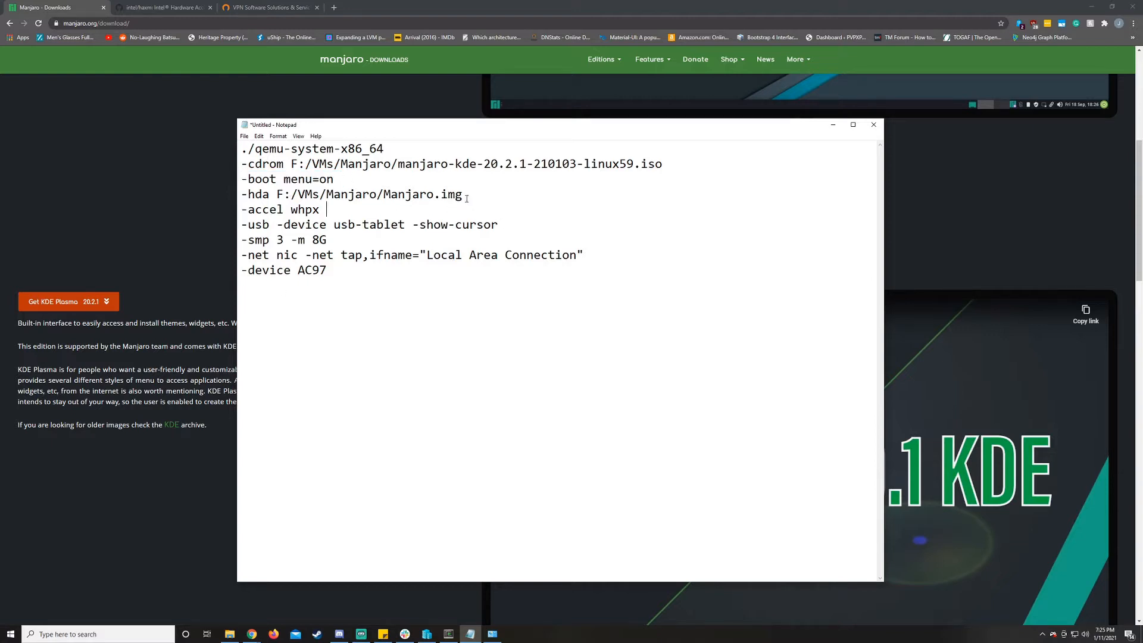
key(shift+Left)
key(shift+Left)
key(shift+Left)
key(shift+Left)
key(shift+Left)
key(shift+Left)
key(shift+Left)
key(shift+Left)
key(shift+Left)
key(shift+Left)
key(shift+Left)
key(shift+Left)
key(shift+Left)
key(shift+Left)
key(shift+Left)
key(shift+Left)
key(shift+Left)
key(shift+Left)
key(shift+Left)
key(shift+Left)
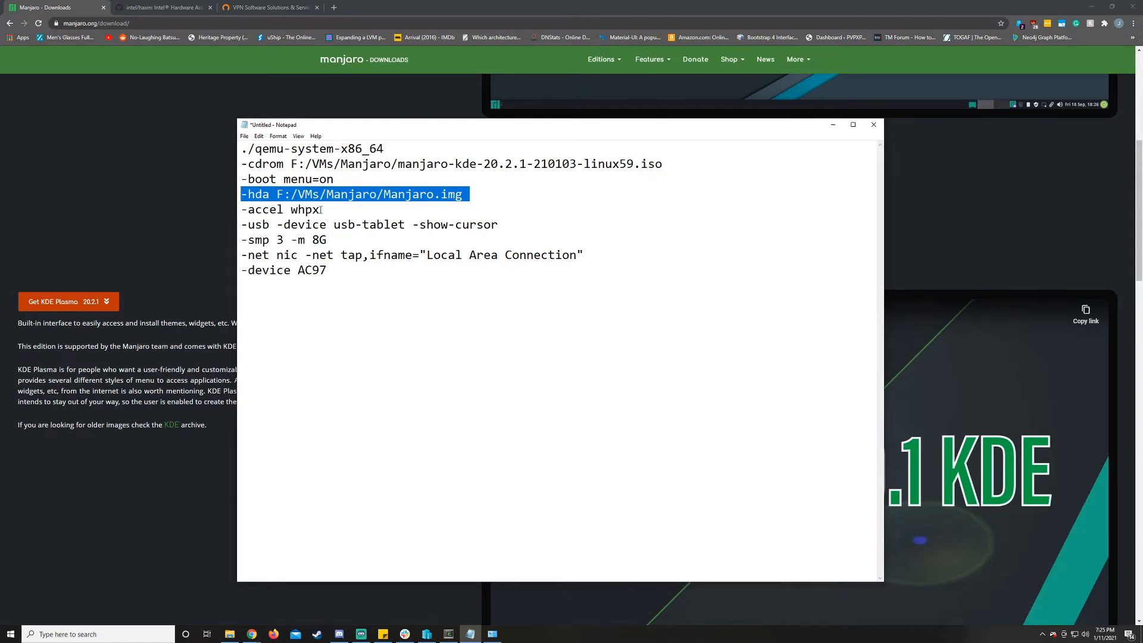
- Examine the remaining launch options from -accel whpx to -device AC97, particularly the -net tap line with its interface name
drag(238, 215, 332, 277)
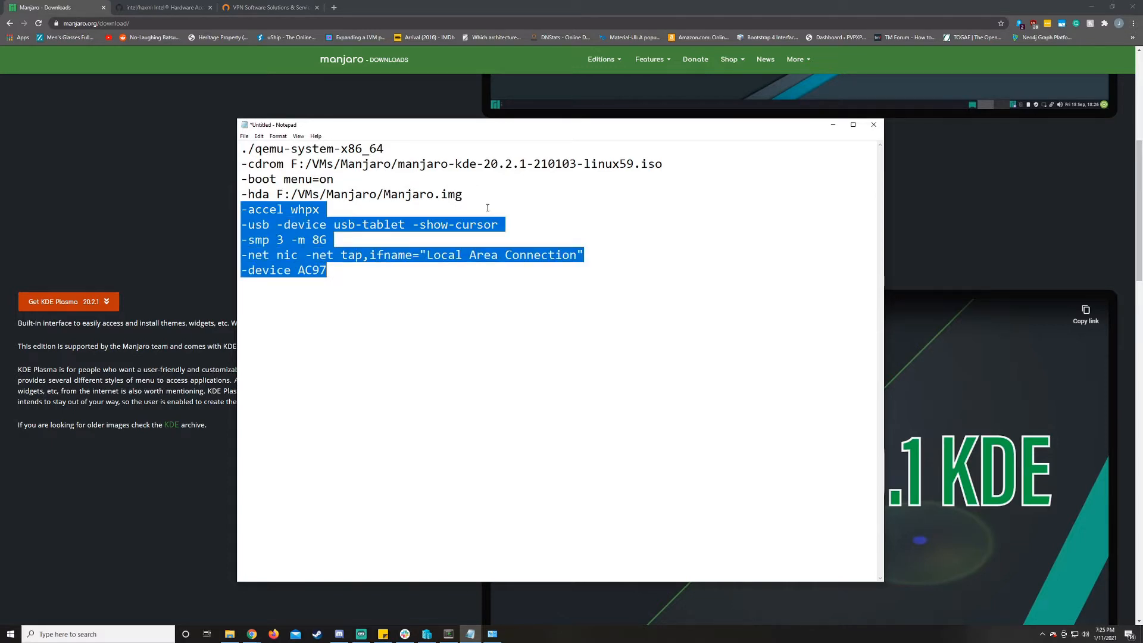
click(340, 195)
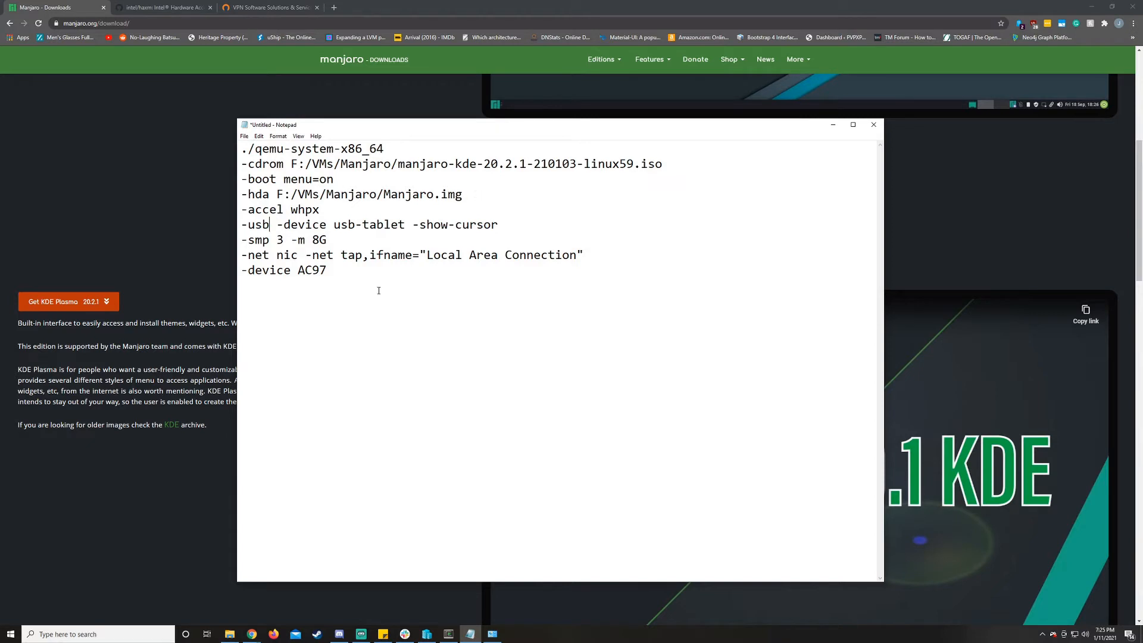
drag(583, 256, 239, 256)
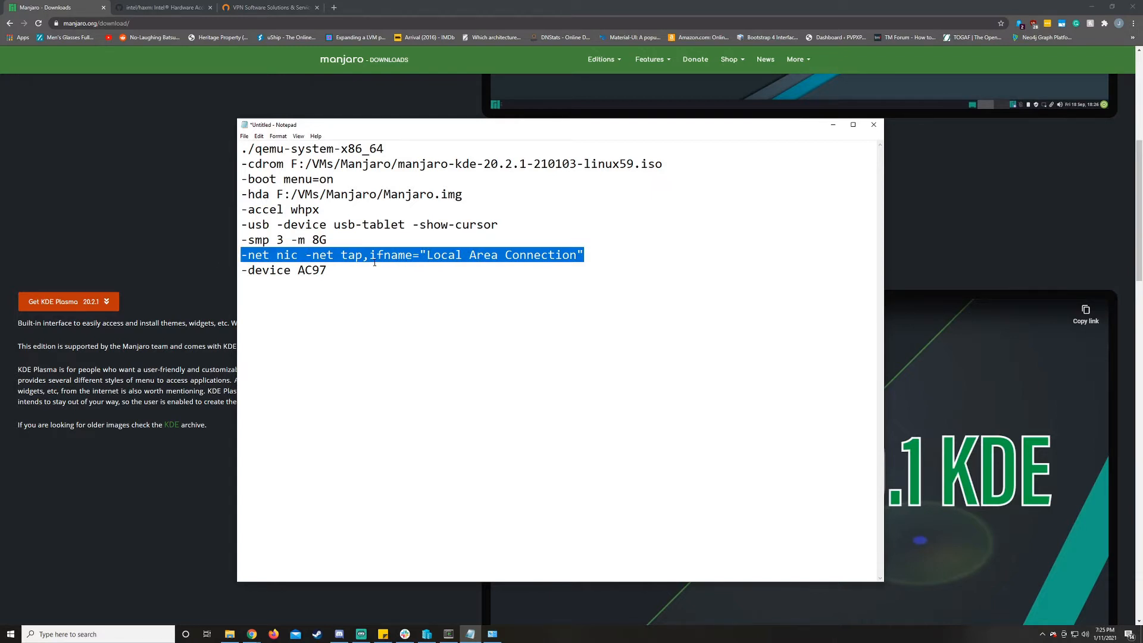
drag(585, 256, 239, 257)
click(592, 256)
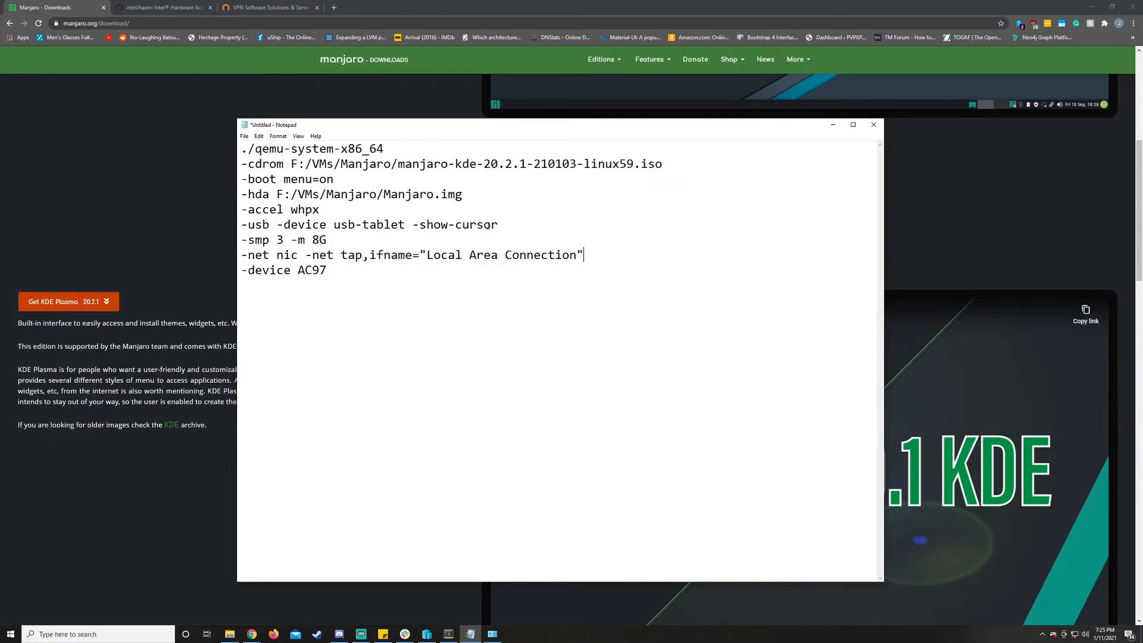
key(shift+Left)
key(shift+Left)
key(shift+Left)
key(shift+Left)
key(shift+Left)
key(shift+Left)
key(shift+Left)
key(shift+Left)
key(shift+Left)
key(shift+Left)
key(shift+Left)
key(shift+Left)
key(shift+Left)
key(shift+Left)
key(shift+Left)
key(shift+Left)
key(shift+Left)
key(shift+Left)
key(shift+Left)
key(shift+Left)
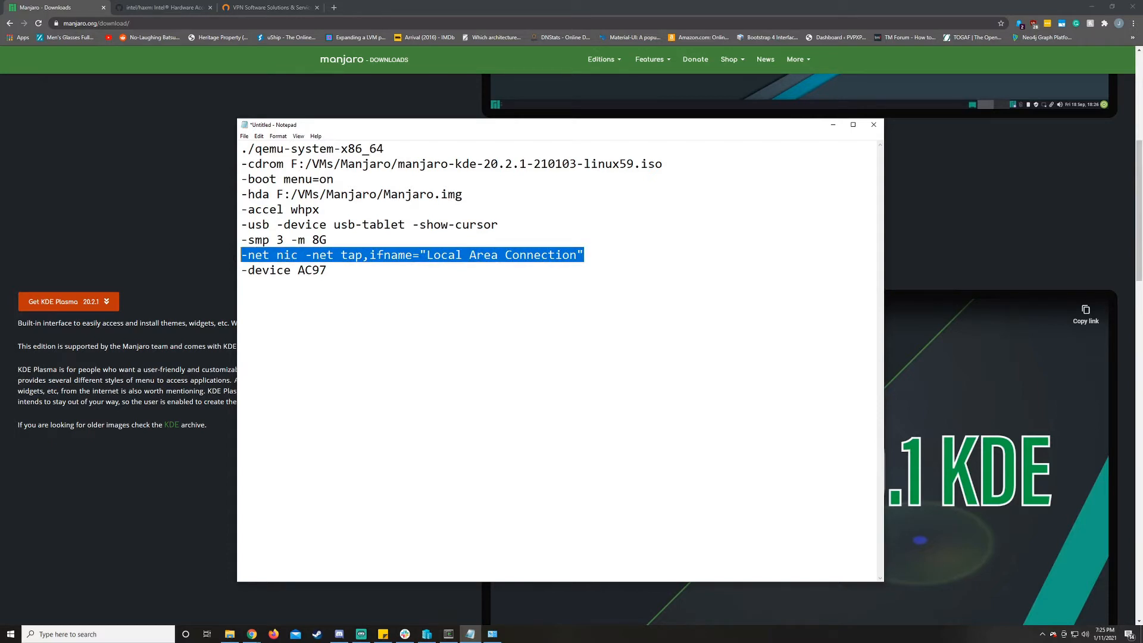
- View the OpenVPN website in Chrome, and check the TAP-Windows adapter named Local Area Connection in Network Connections
click(248, 8)
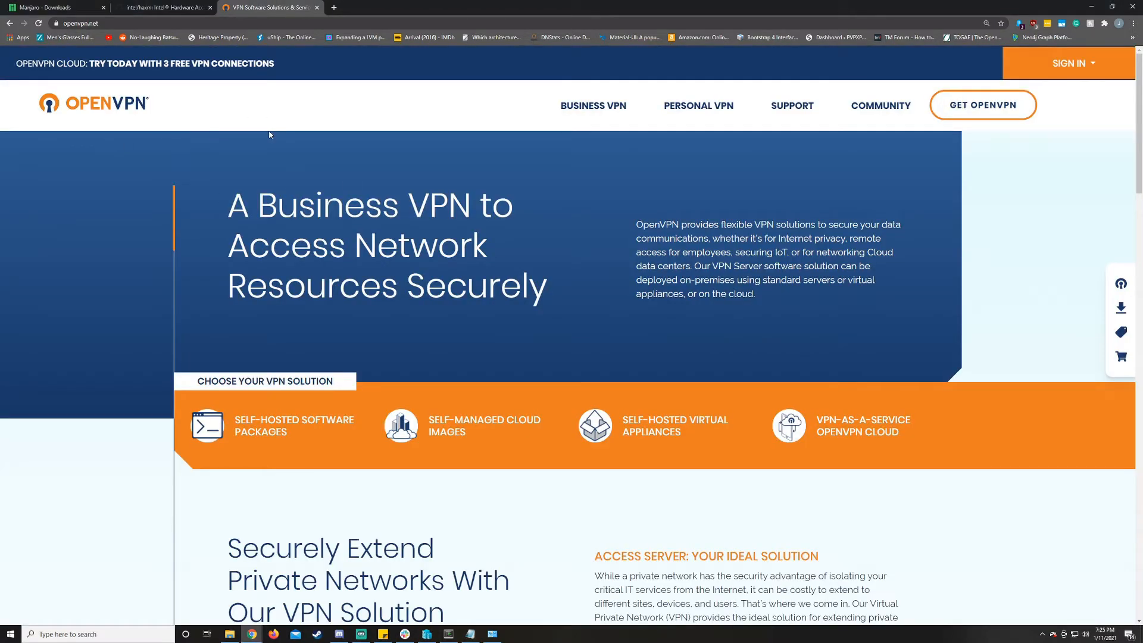
click(492, 634)
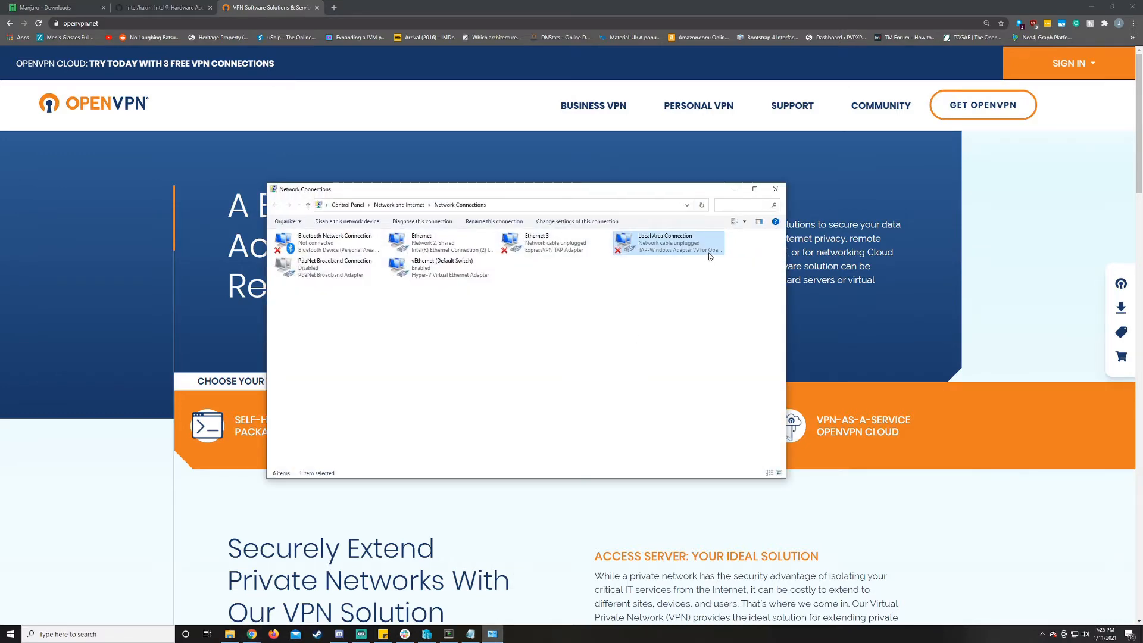
click(654, 307)
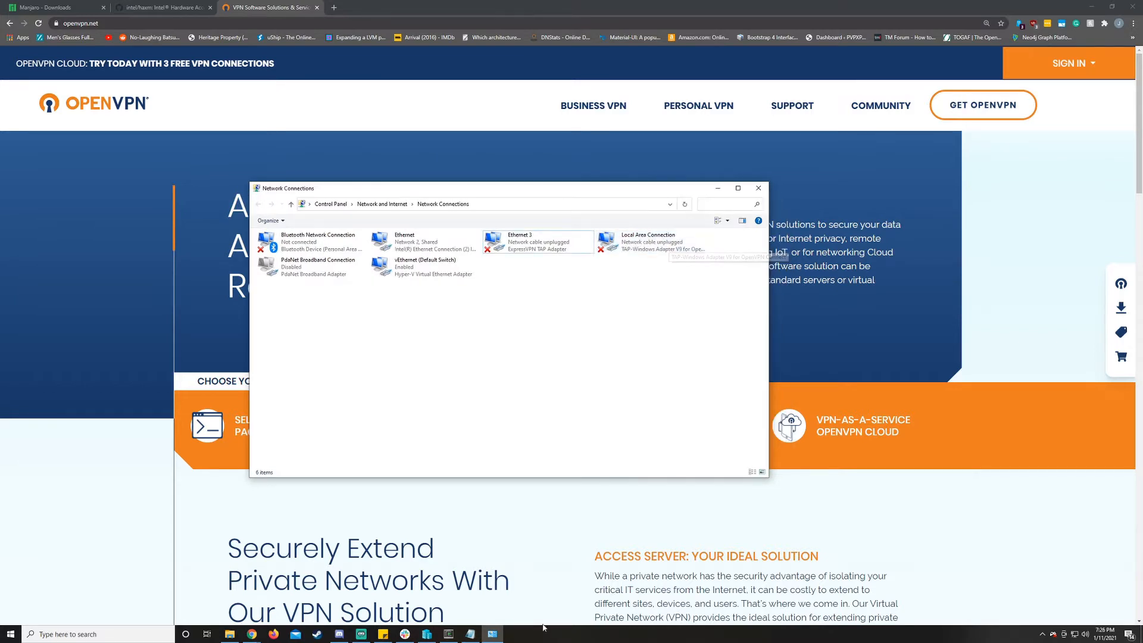
- Return to the Notepad notes, bring up the Cygwin terminal in the qemu folder, and check the -hda disk image path
click(470, 634)
click(637, 260)
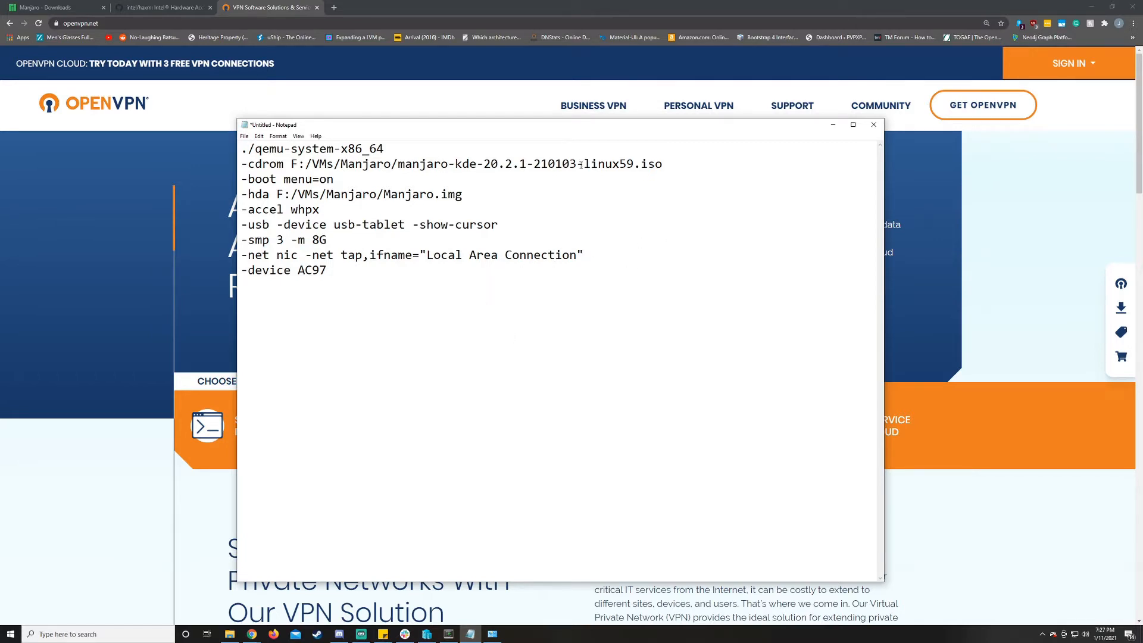
key(alt+Tab)
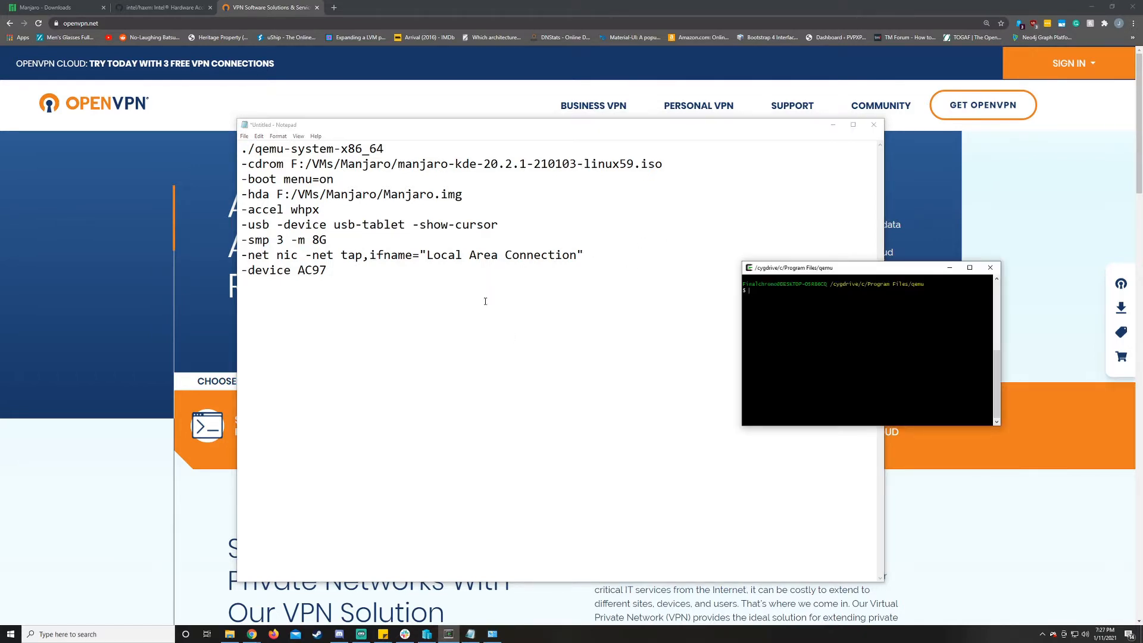
drag(470, 194, 277, 190)
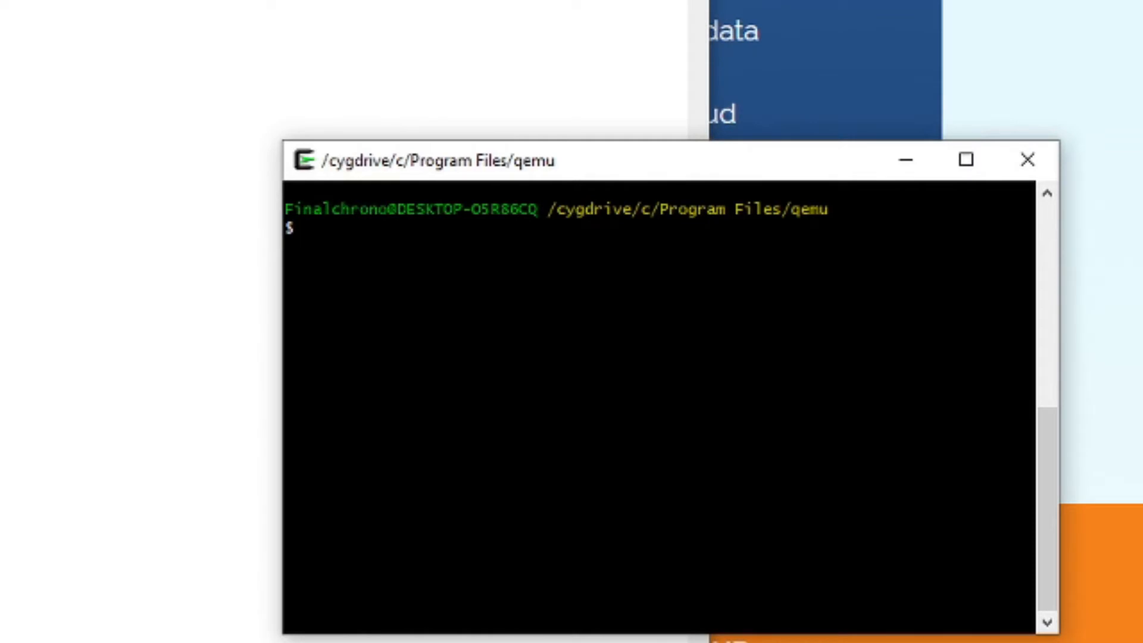
- Reposition the Cygwin terminal window and begin the command at its prompt with ./qemu-img.exe
drag(829, 169, 762, 48)
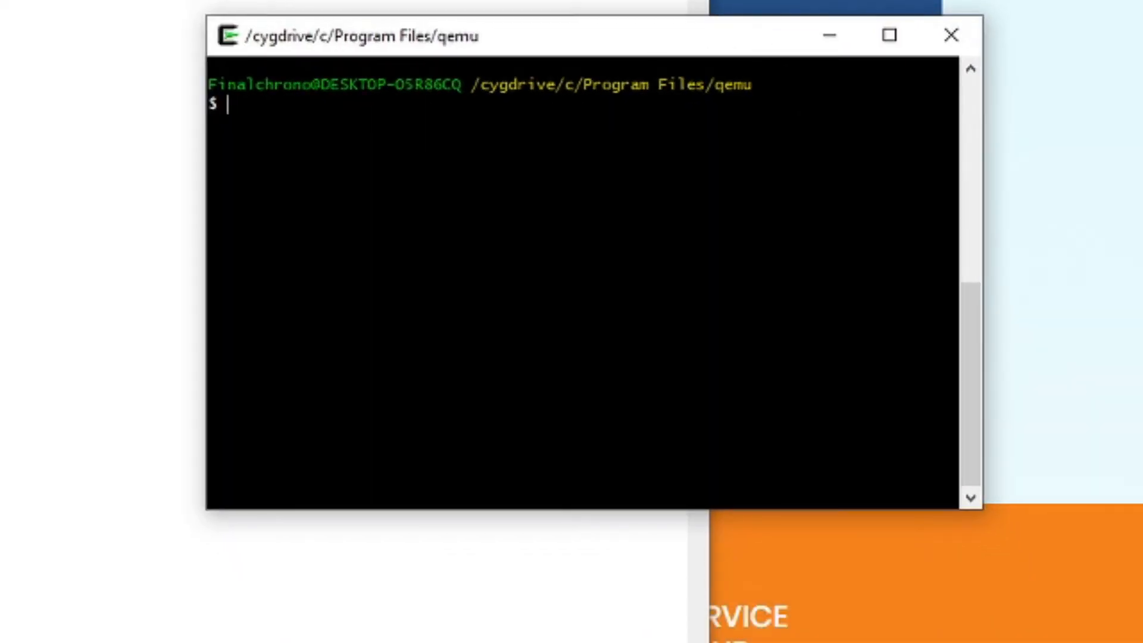
text(./quem)
key(BackSpace)
key(BackSpace)
text(emu)
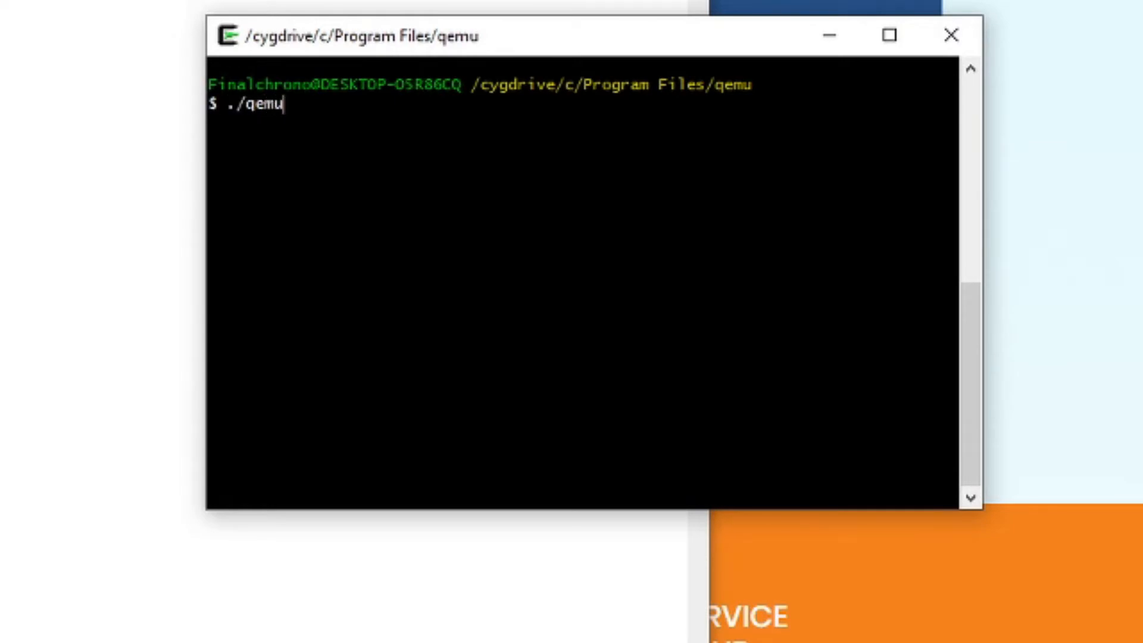
text(-im)
key(Tab)
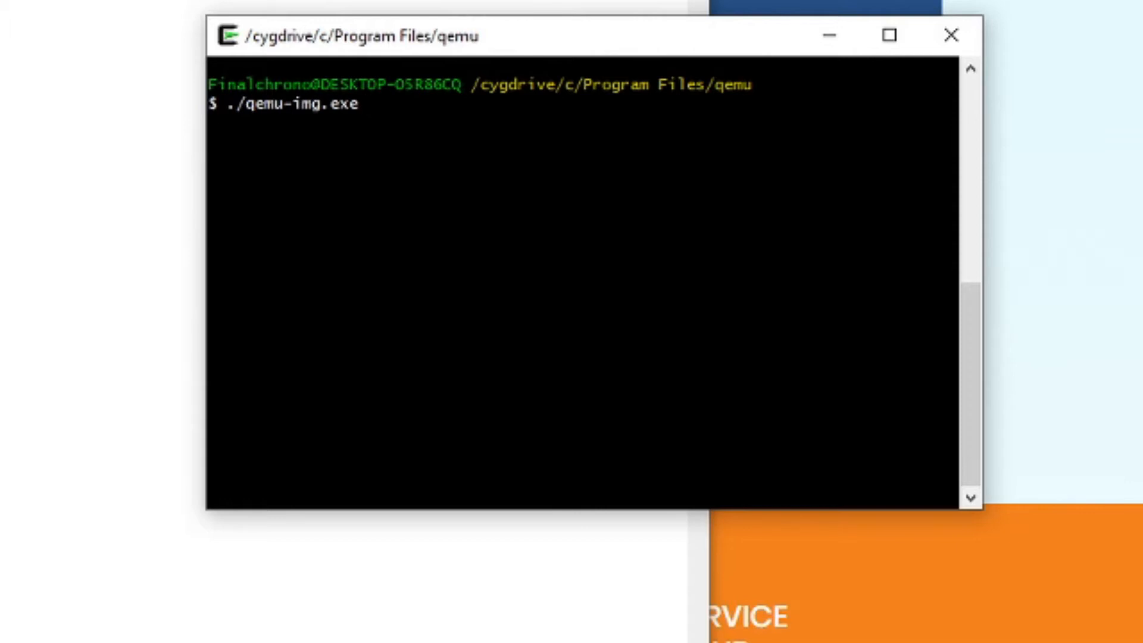
- Add the arguments create -f qcow2 -o cluster_size=2M to the qemu-img command
text(create -f )
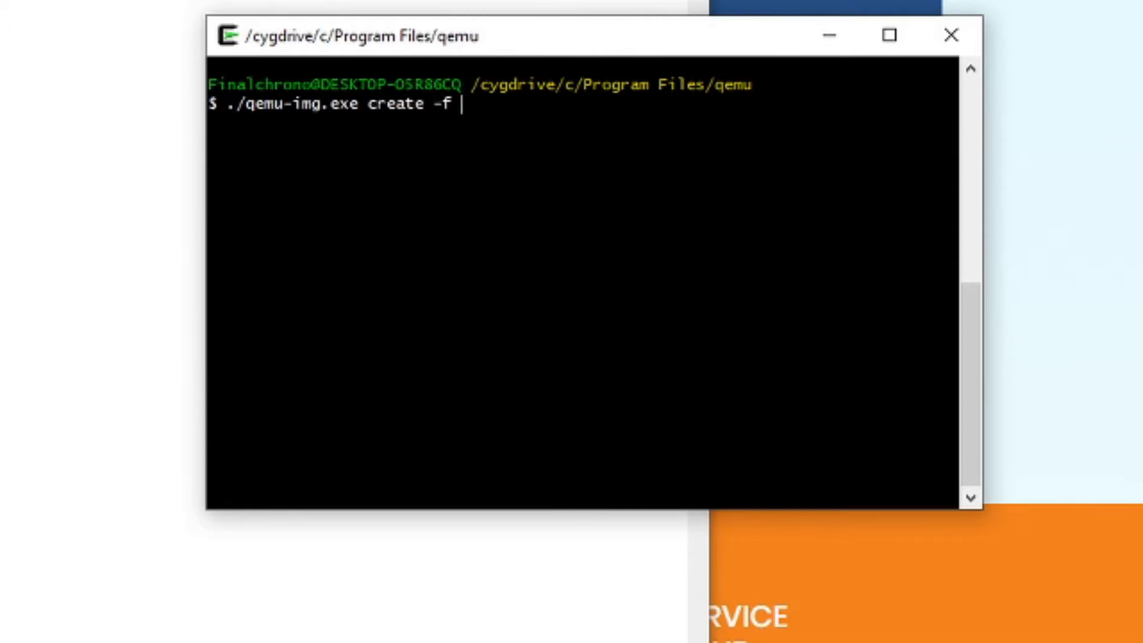
text(qw)
key(BackSpace)
text(cow2)
text(-o )
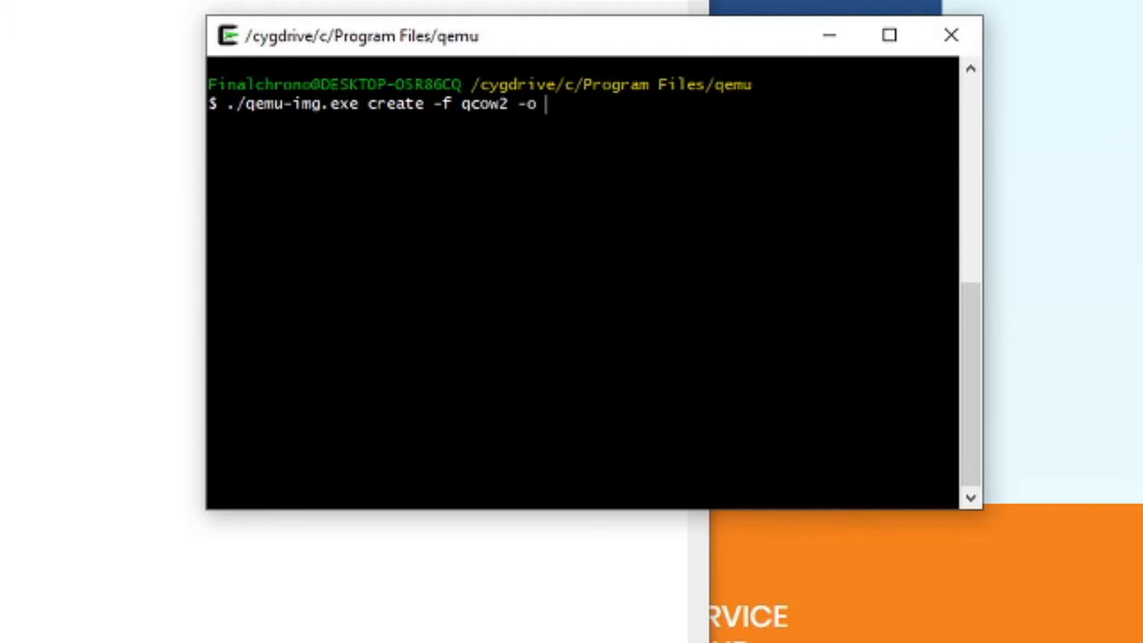
text(cluster)
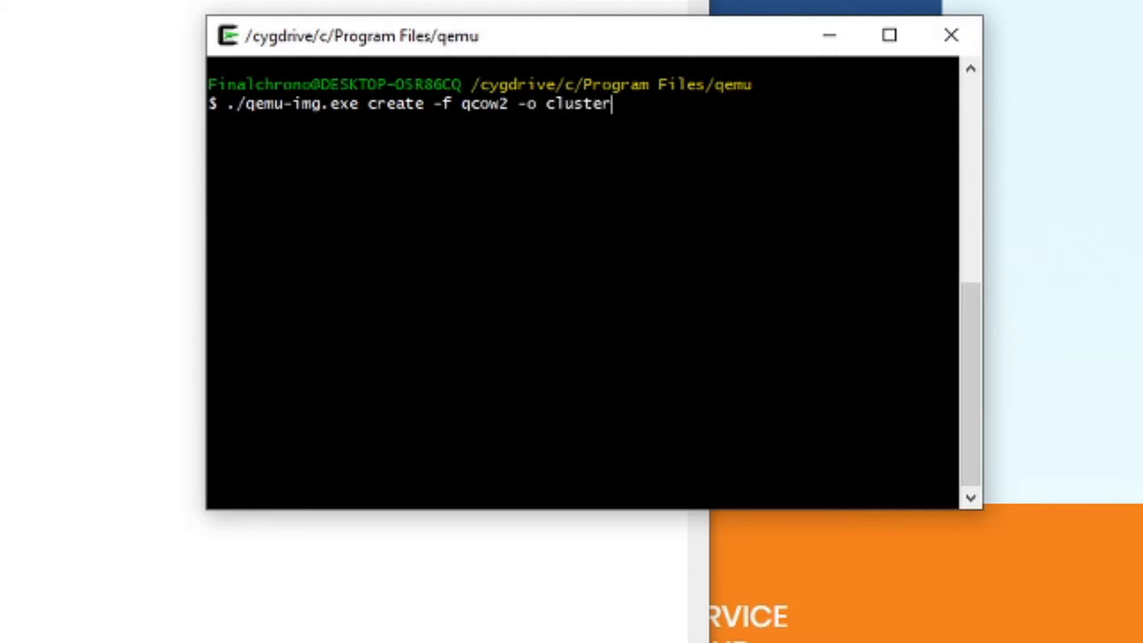
text(_size=2M )
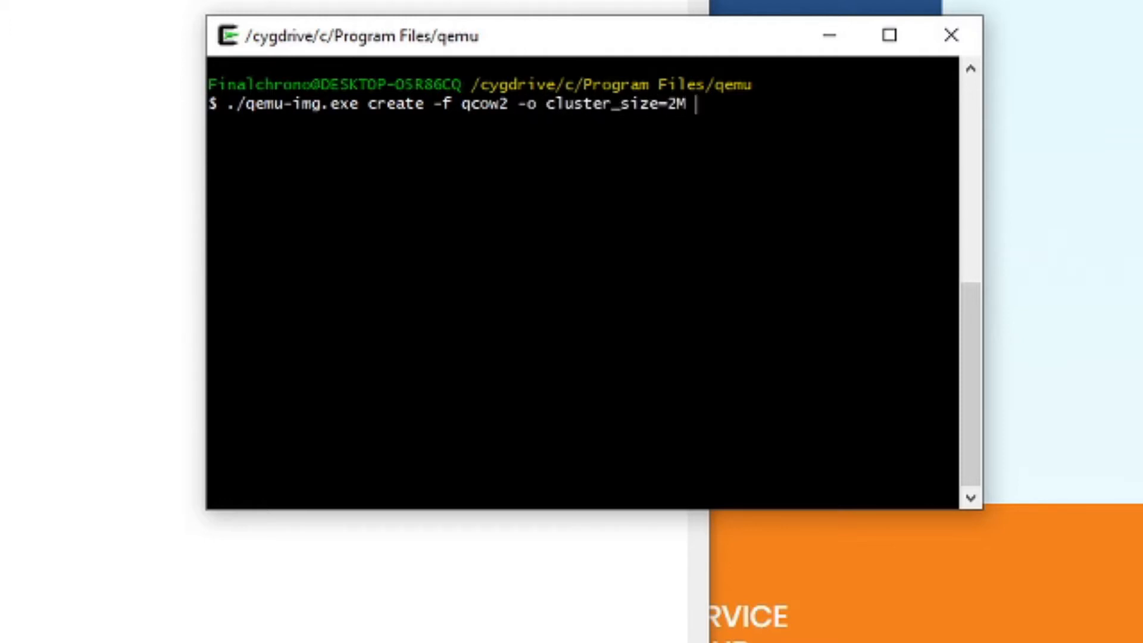
text(F:/VMs/)
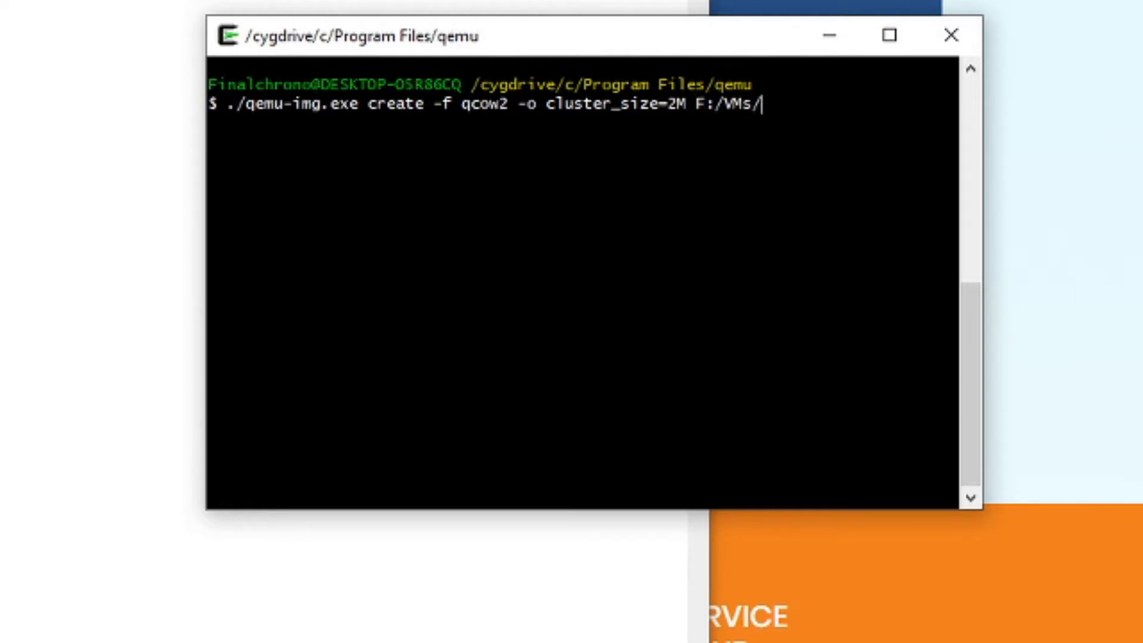
text(Manjaro/)
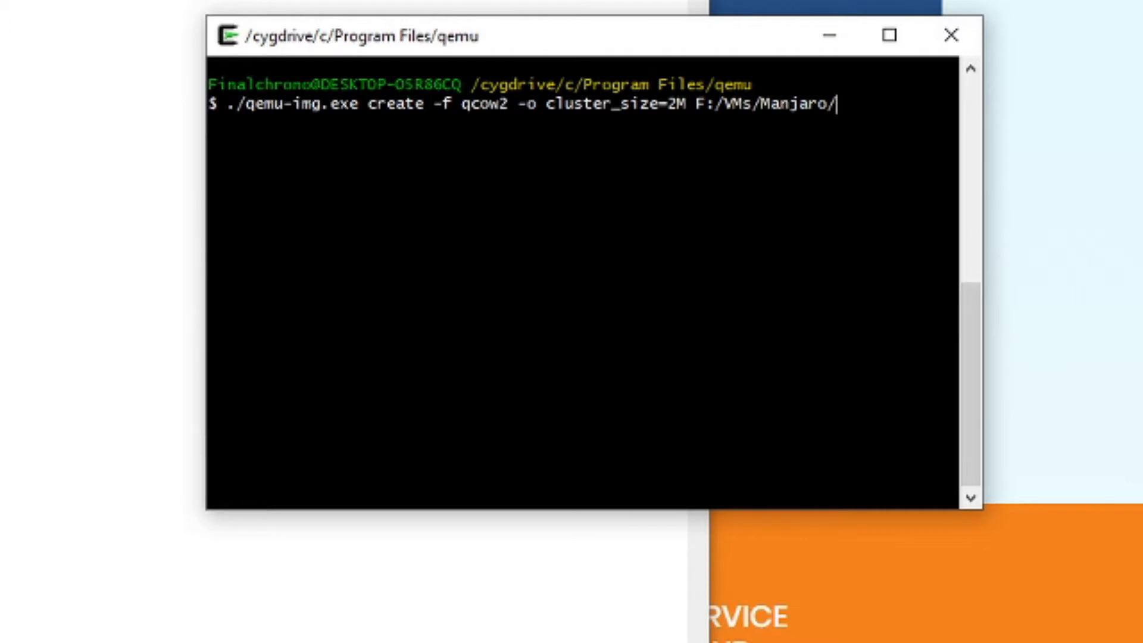
text(Manjaro.img 100G)
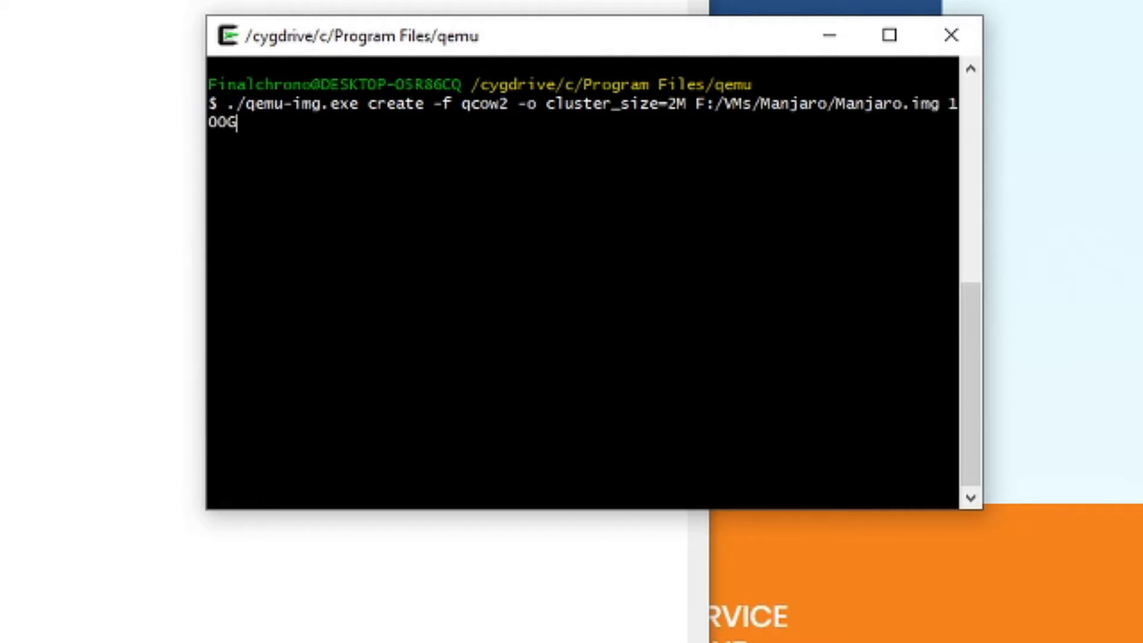
- Complete the qemu-img command with F:/VMs/Manjaro/Manjaro.img and size 100G, and run it to create the disk image
key(Return)
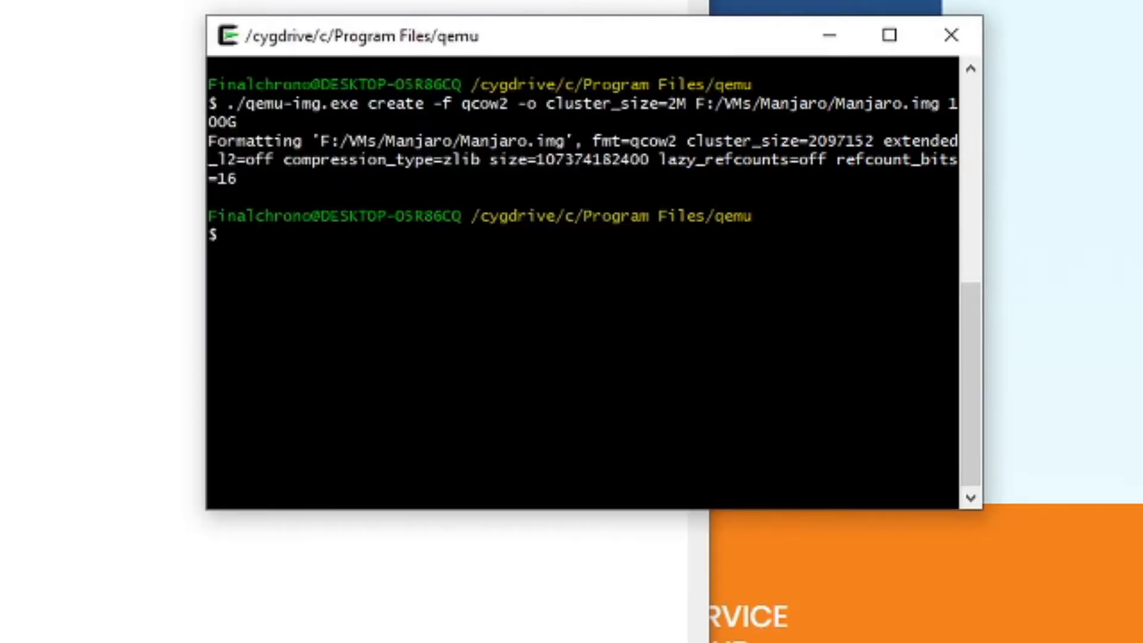
- Recall the earlier qemu-system-x86_64 command with -cdrom for the Manjaro KDE ISO and -boot menu=on from the shell history
key(Up)
key(Up)
key(Down)
key(Up)
key(Up)
key(Down)
key(Down)
key(Down)
key(Up)
key(Up)
key(Up)
key(Up)
key(Up)
key(Up)
key(Up)
key(Up)
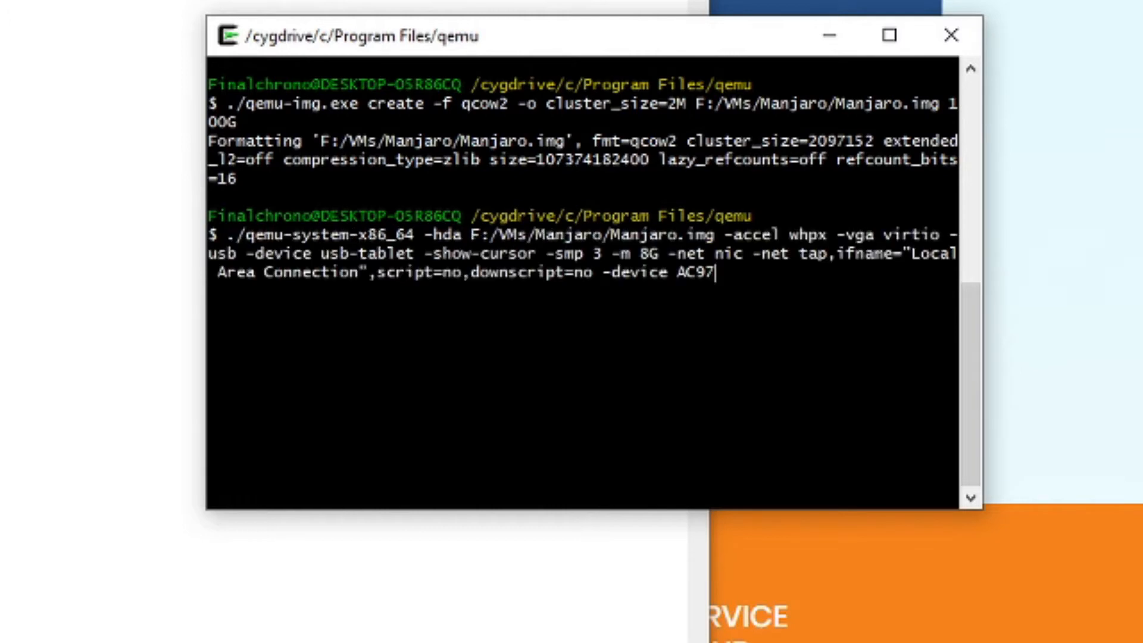
key(Up)
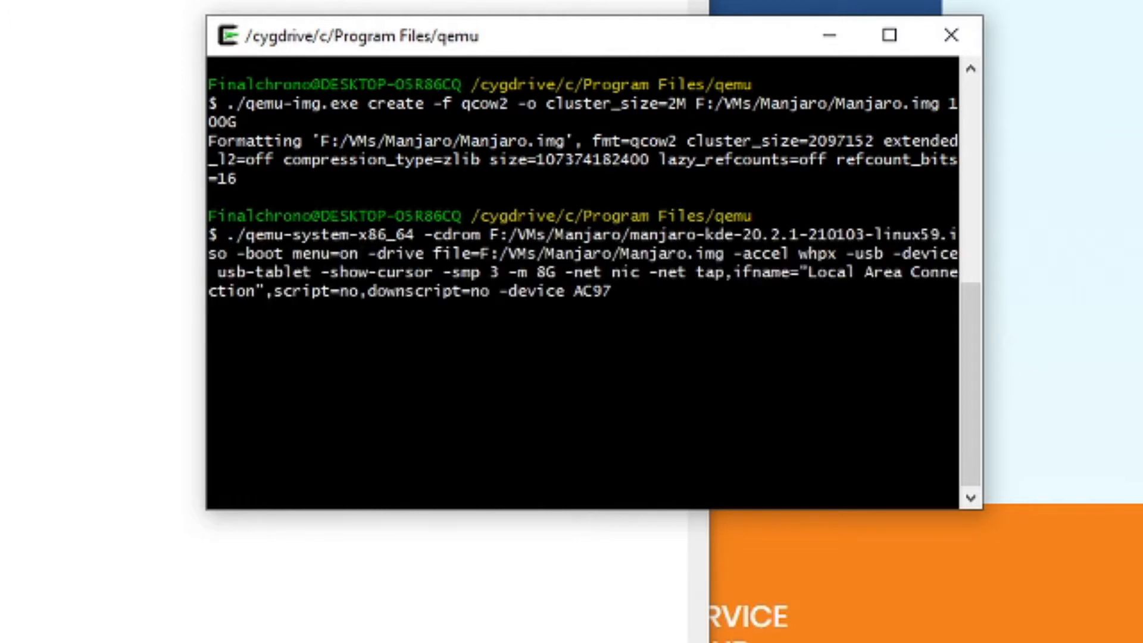
- Review the recalled command's arguments and run it to start the virtual machine from the Manjaro ISO
key(Left)
key(Left)
key(Left)
key(Left)
key(Left)
key(Left)
key(Left)
key(Left)
key(Left)
key(Left)
key(Left)
key(Left)
key(Left)
key(Left)
key(Left)
key(Left)
key(Left)
key(Left)
key(Left)
key(Left)
key(Left)
key(Left)
key(Left)
key(Left)
key(Left)
key(Left)
key(Left)
key(Left)
key(Left)
key(Left)
key(Left)
key(Left)
key(Right)
key(Right)
key(Right)
key(Right)
key(Right)
key(Right)
key(Right)
key(Right)
key(Right)
key(Right)
key(Right)
key(Right)
key(Right)
key(Right)
key(Right)
key(Right)
key(Right)
key(Right)
key(Right)
key(Right)
key(Right)
key(Right)
key(Right)
key(Right)
key(Left)
key(Left)
key(Left)
key(Left)
key(Left)
key(Left)
key(Left)
key(Left)
key(Left)
key(Left)
key(Left)
key(Left)
key(Left)
key(Left)
key(Left)
key(Left)
key(Left)
key(Left)
key(Left)
key(Left)
key(Return)
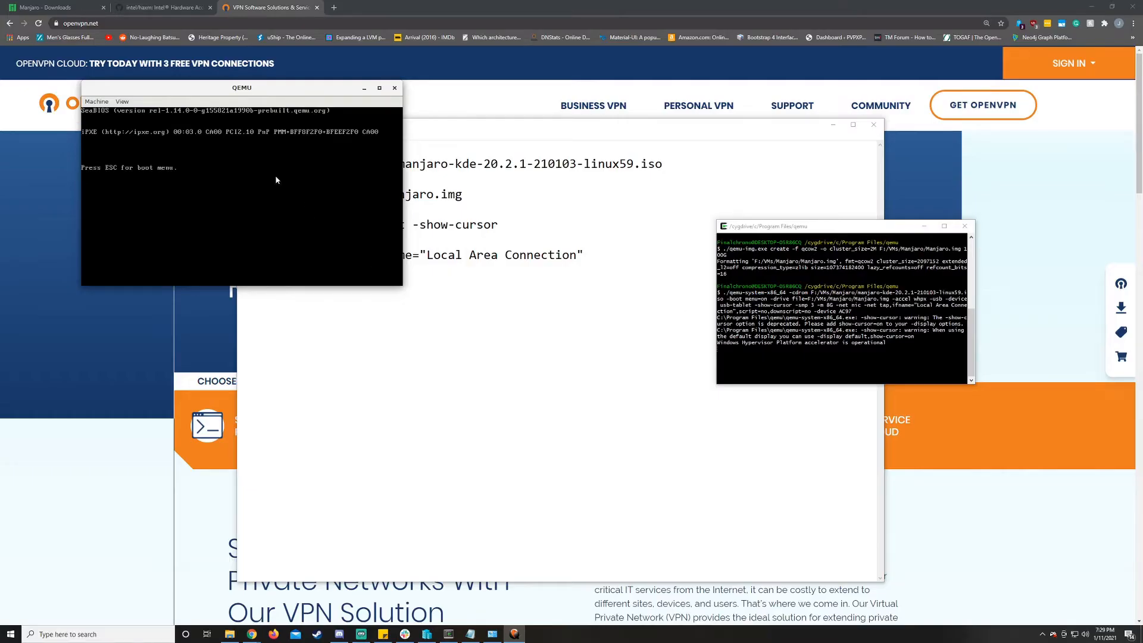
- Open the virtual machine's boot menu, boot from the DVD/CD device, and reposition the QEMU window
click(275, 180)
key(Escape)
key(4)
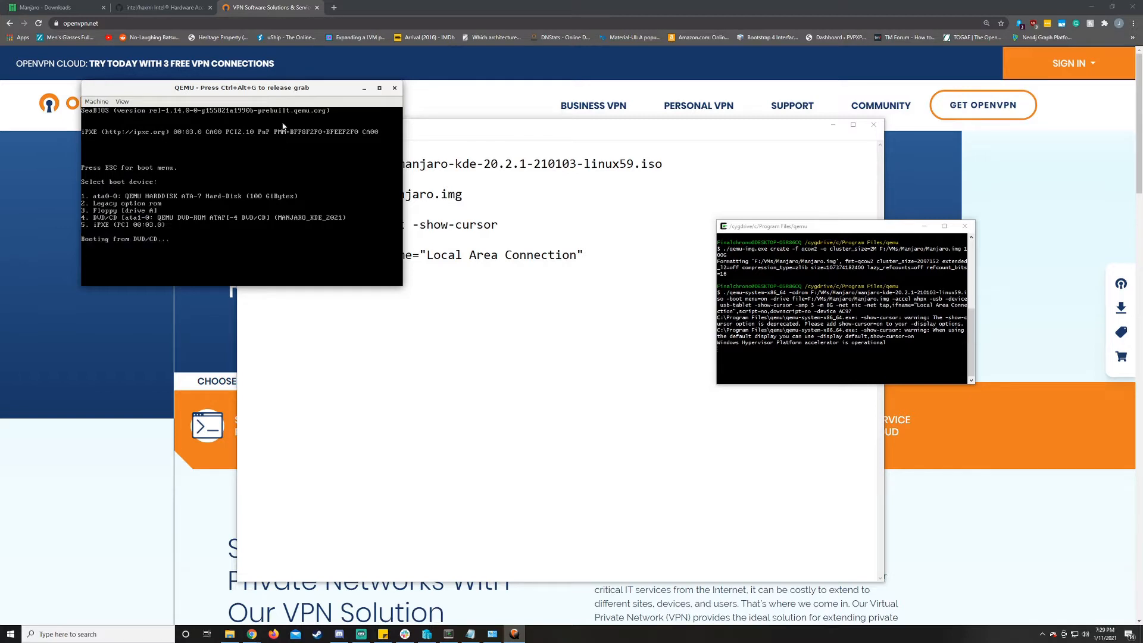
drag(294, 89, 553, 122)
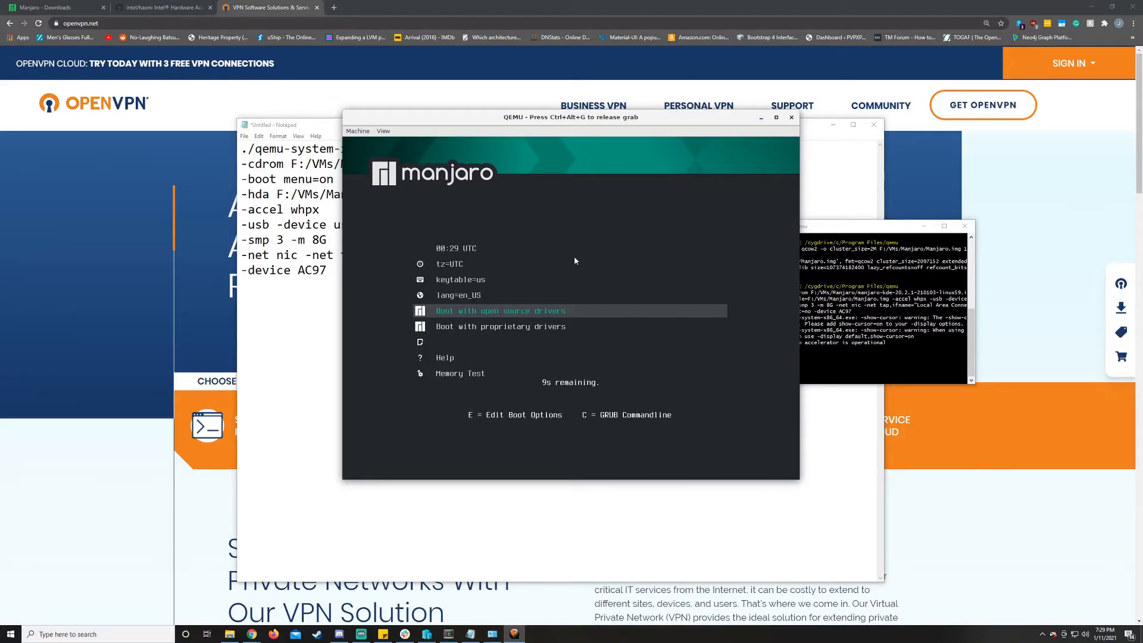
- Set the time zone to America/New_York in the Manjaro boot menu
key(Up)
key(Up)
key(Up)
key(Return)
key(Down)
key(Return)
key(Down)
key(Down)
key(Down)
key(Down)
key(Down)
key(Down)
key(Down)
key(Down)
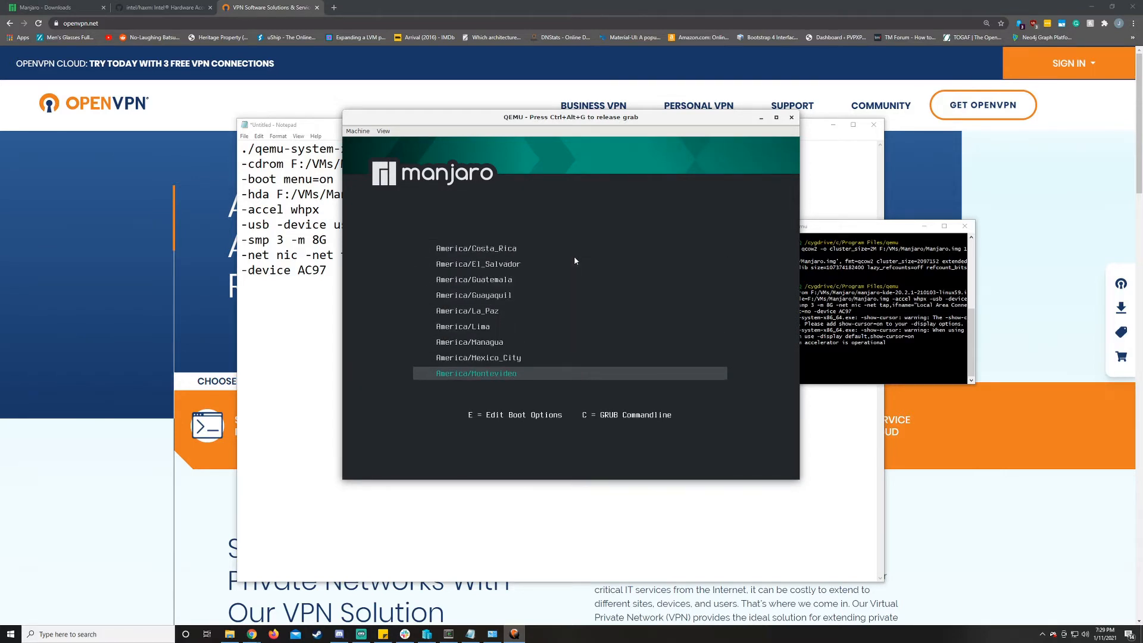
key(Down)
key(Down)
key(Down)
key(Return)
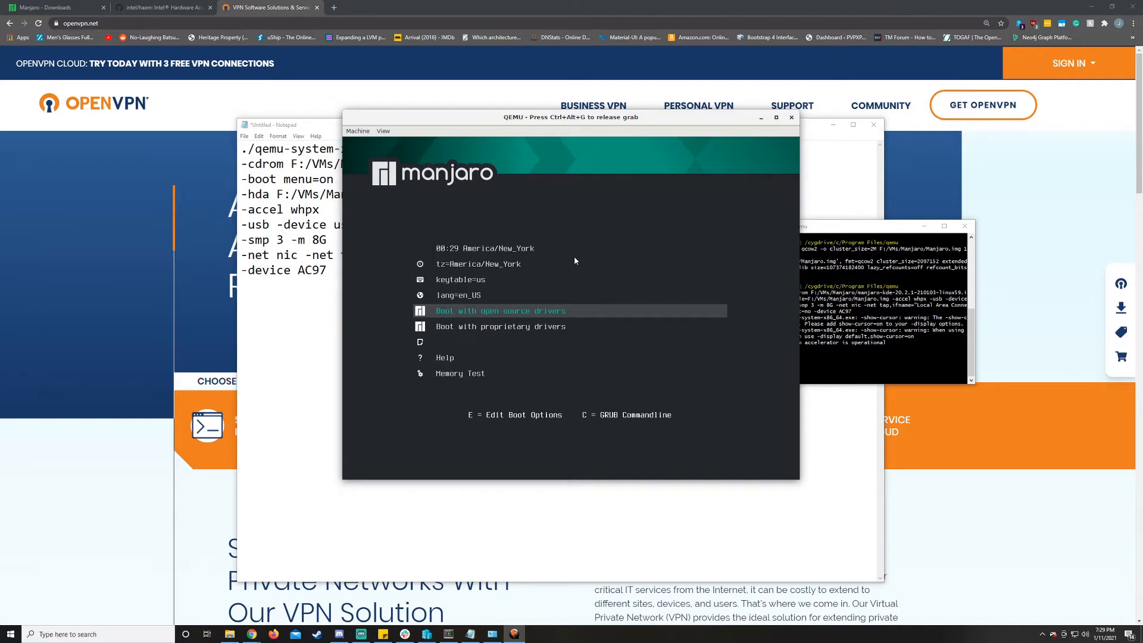
- Boot Manjaro with open source drivers, reposition the QEMU window, and release its input grab
key(Return)
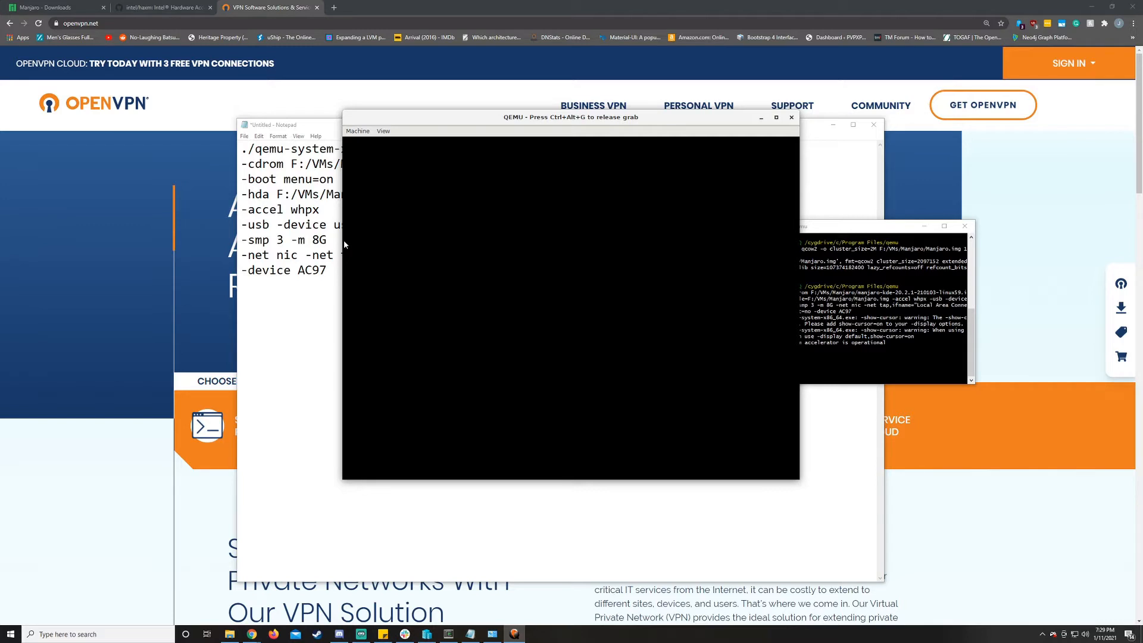
drag(500, 121, 576, 131)
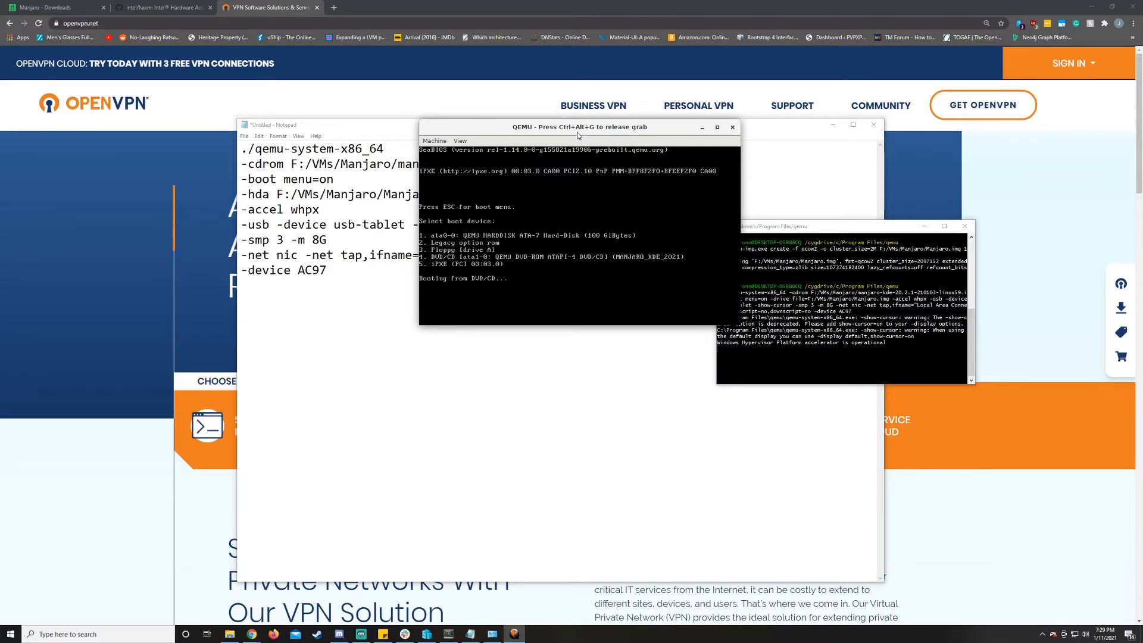
key(ctrl+alt+g)
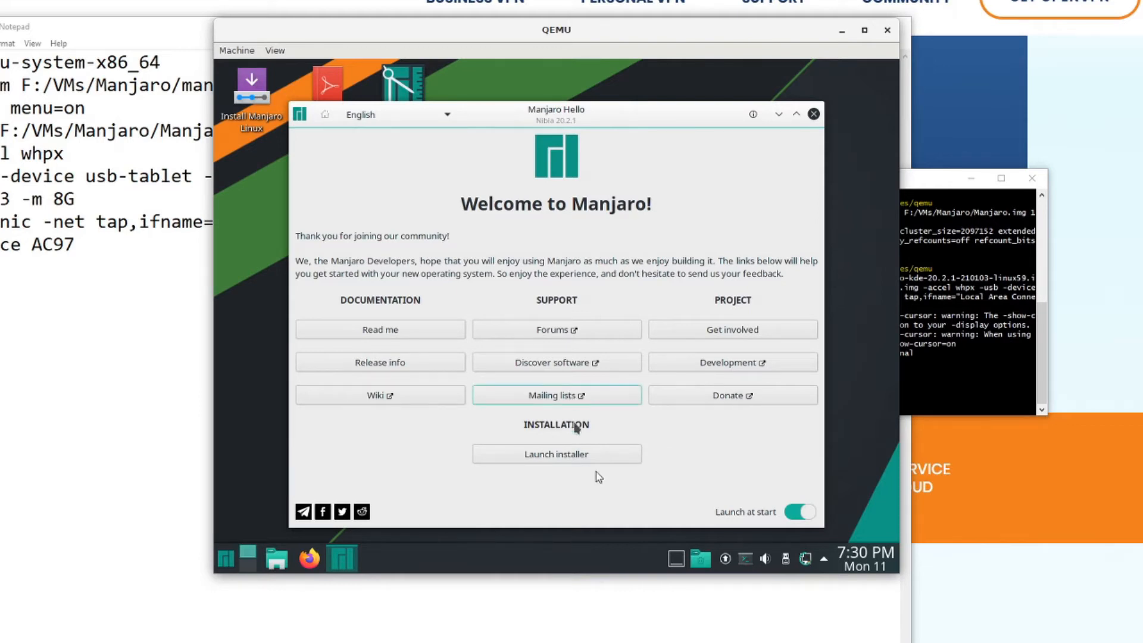
- Launch the Manjaro installer and accept the default language, location and English (US) keyboard to reach the Partitions page
click(615, 462)
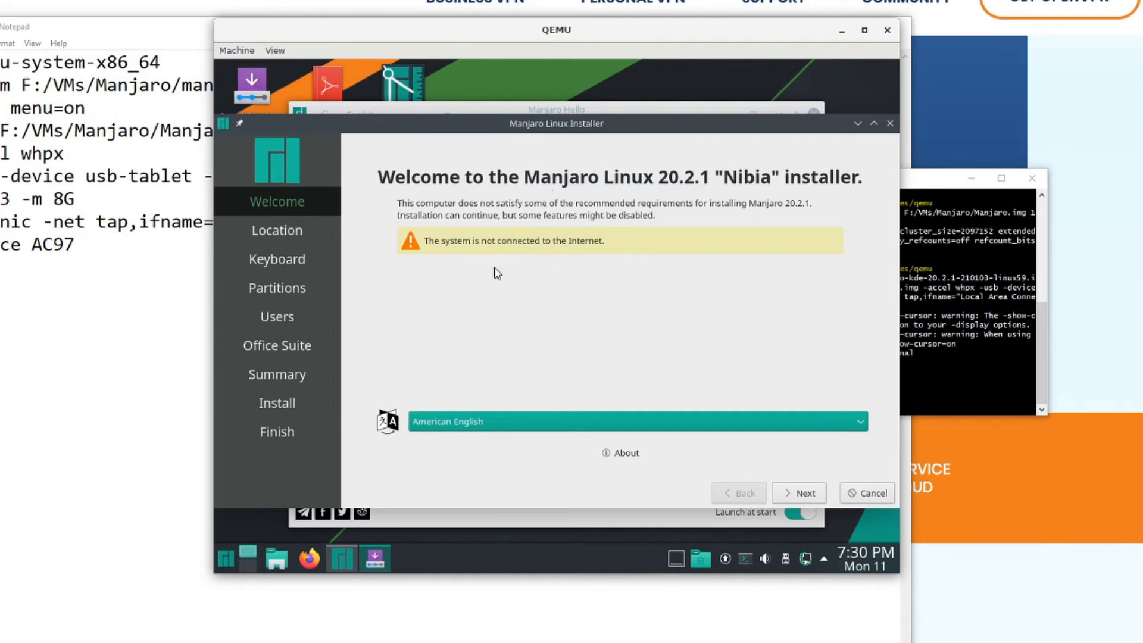
drag(591, 124, 591, 101)
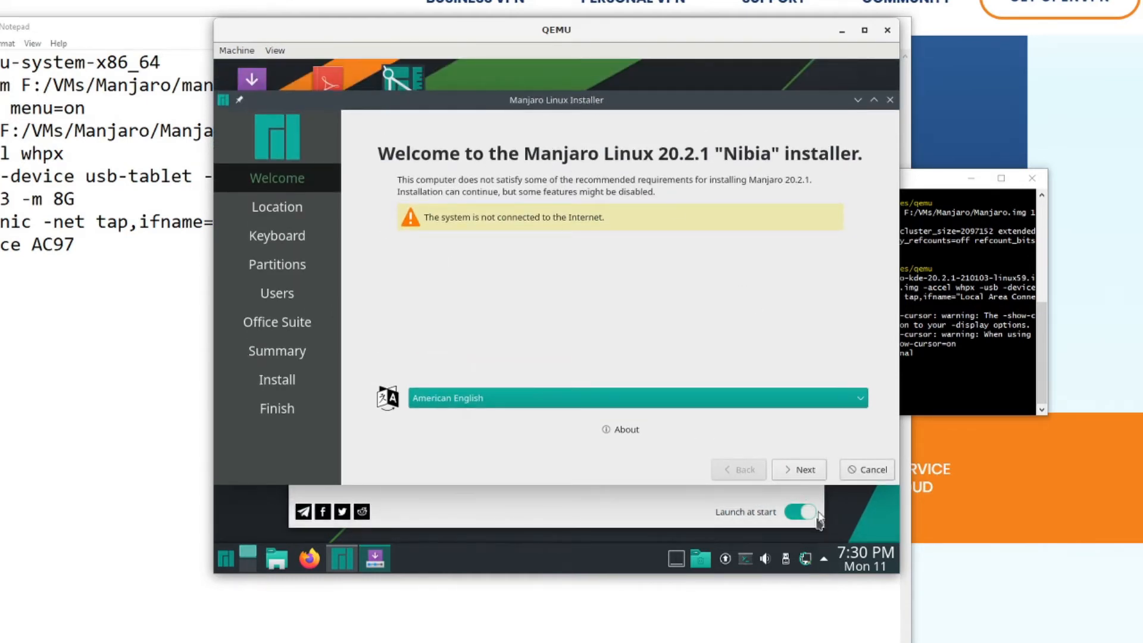
click(804, 470)
click(813, 471)
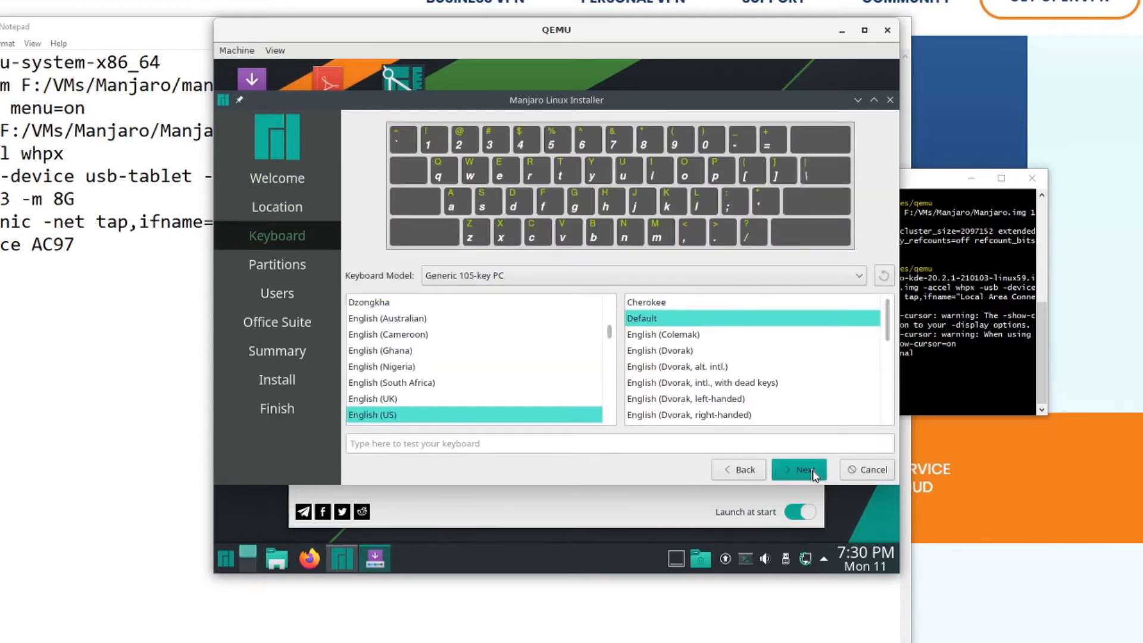
click(813, 472)
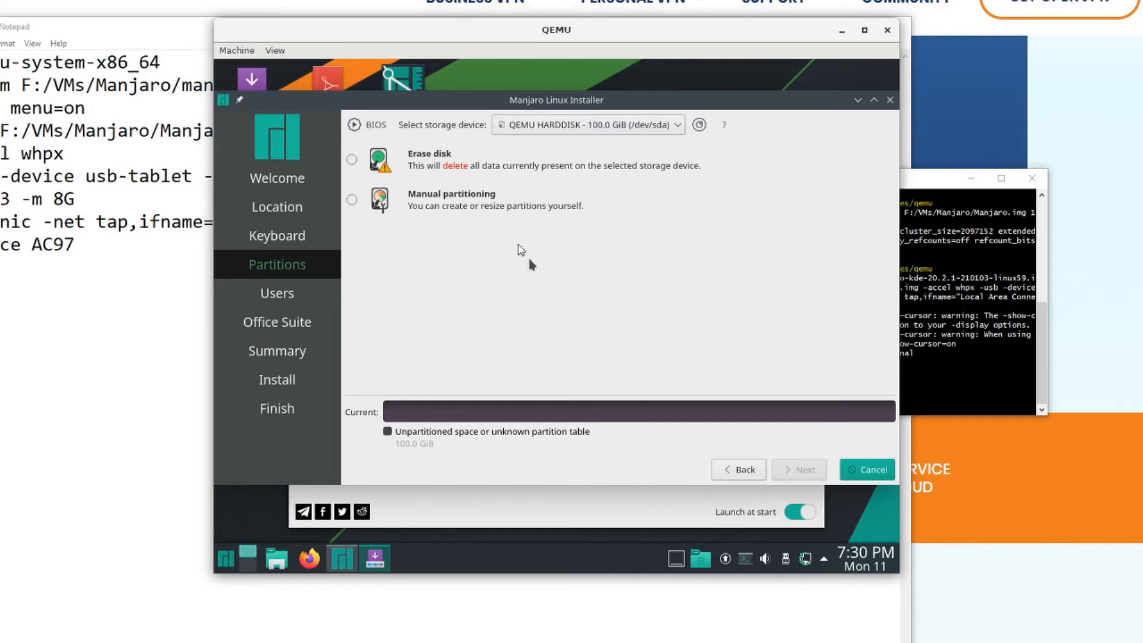
- Choose manual partitioning for the QEMU hard disk, dismiss the network notifications, and continue to the partition editor
click(386, 206)
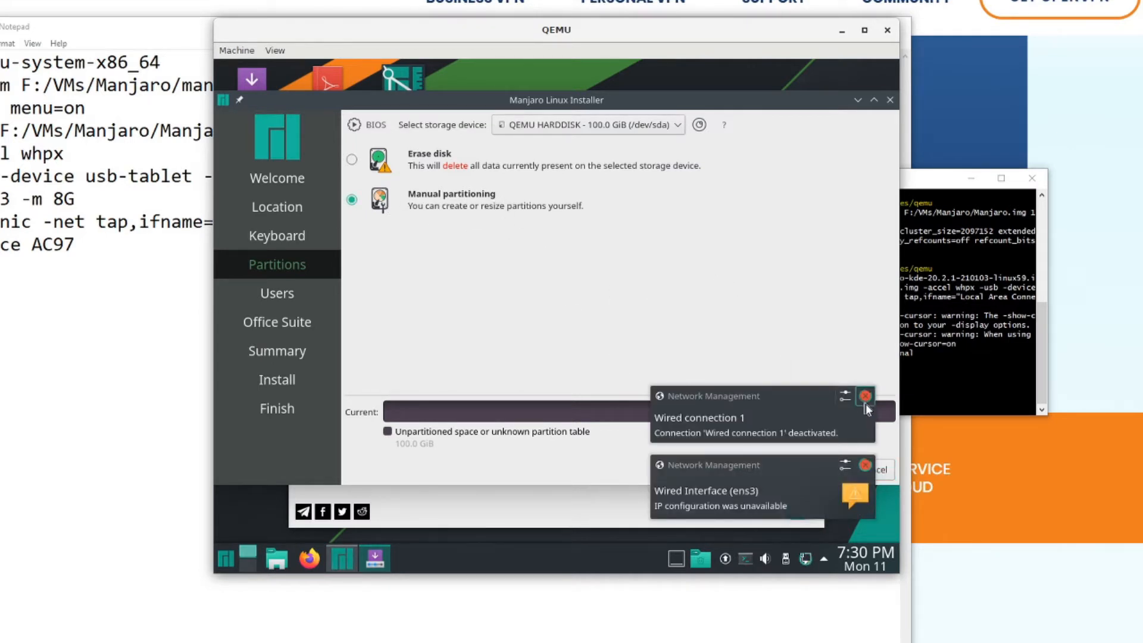
click(866, 396)
click(864, 466)
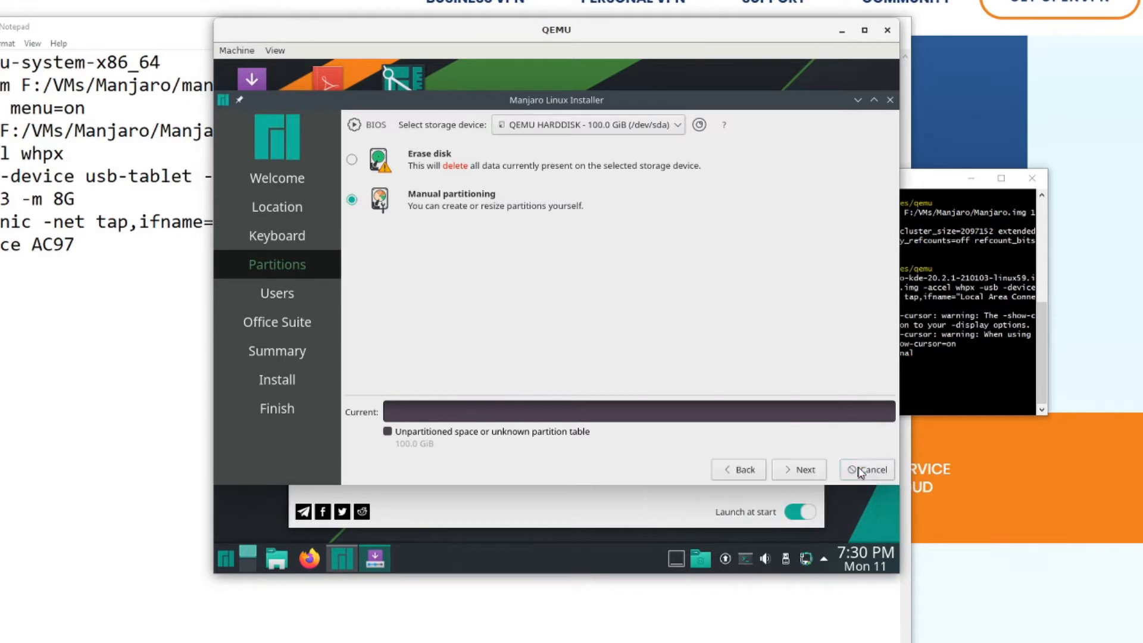
click(799, 470)
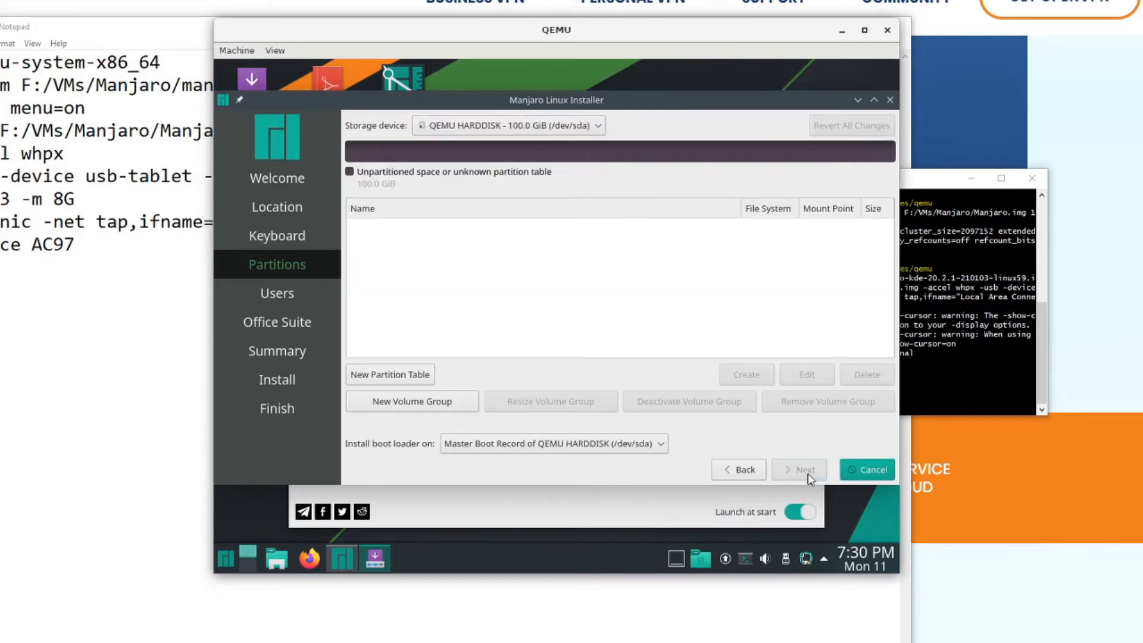
- Create a new GUID Partition Table (GPT) on the QEMU hard disk
click(424, 375)
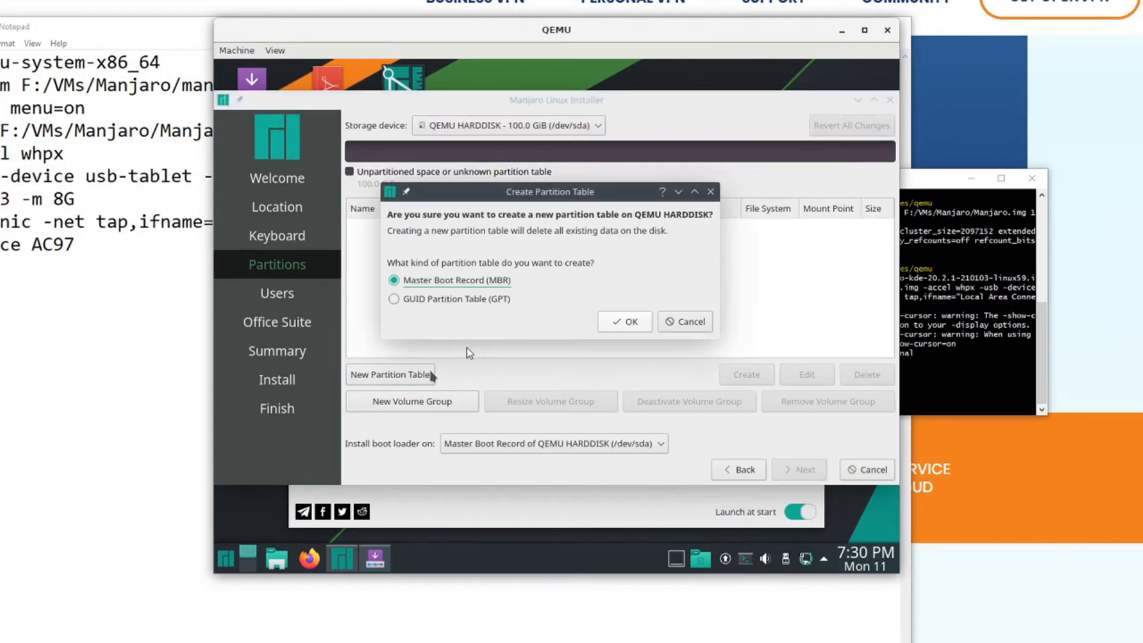
click(411, 302)
click(622, 321)
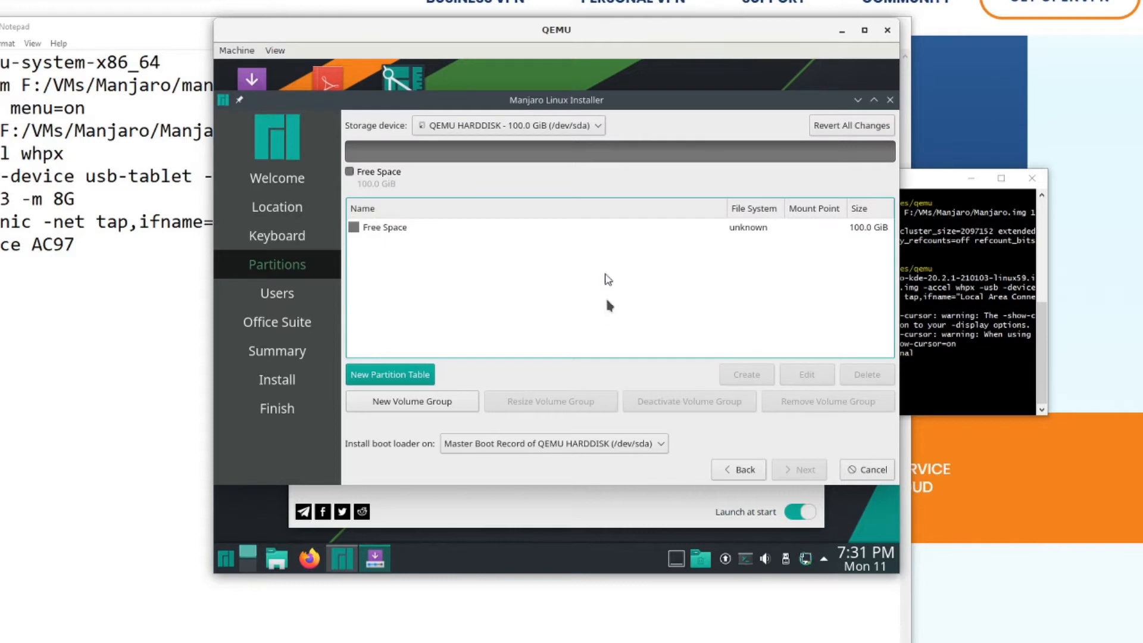
- Start a new partition in the free space with size 128 MiB, file system ext4 and mount point /boot
click(609, 232)
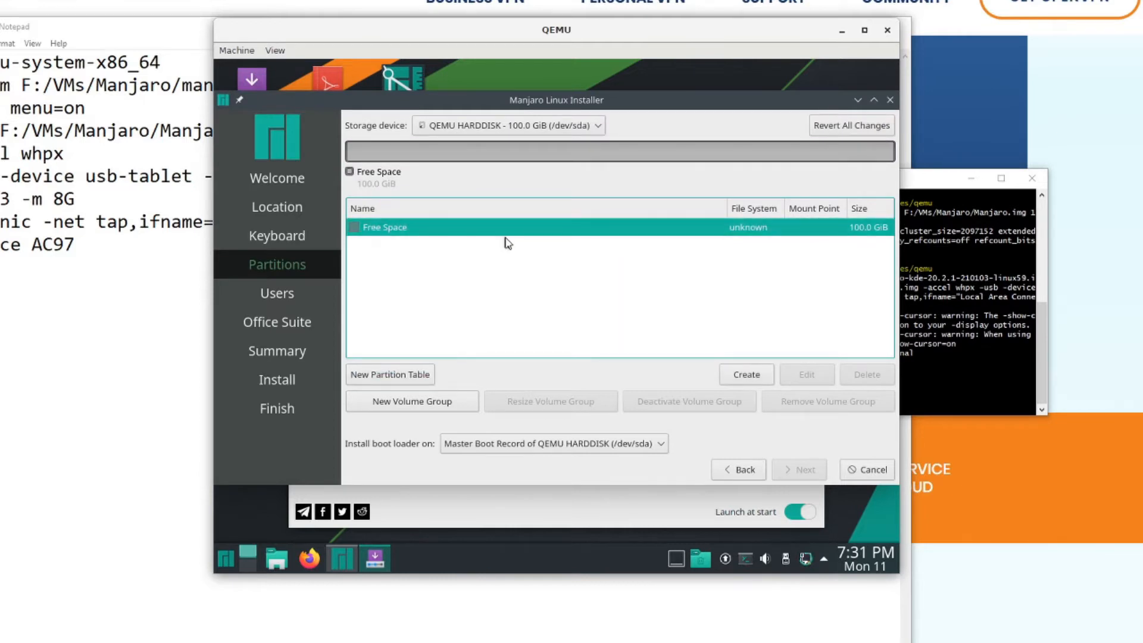
click(741, 381)
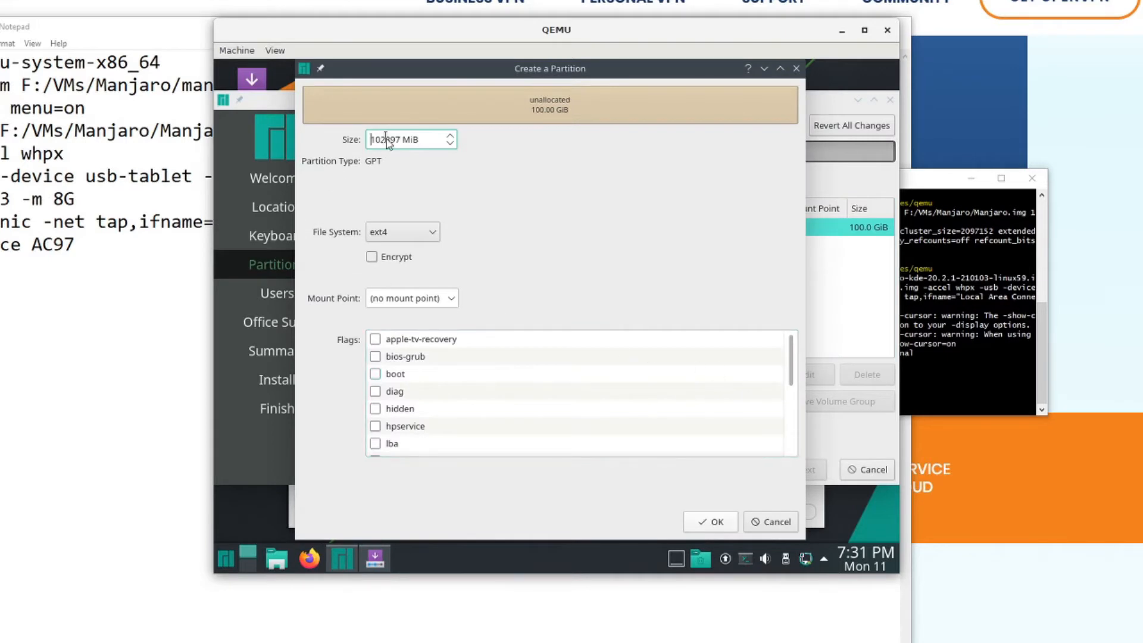
double_click(385, 140)
text(128)
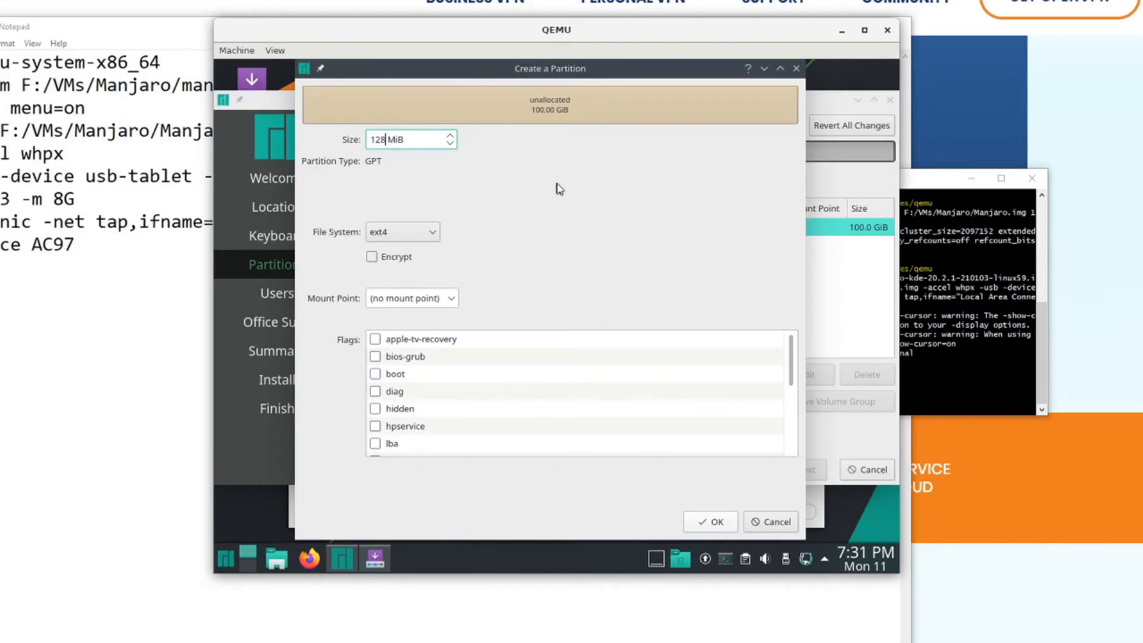
click(437, 232)
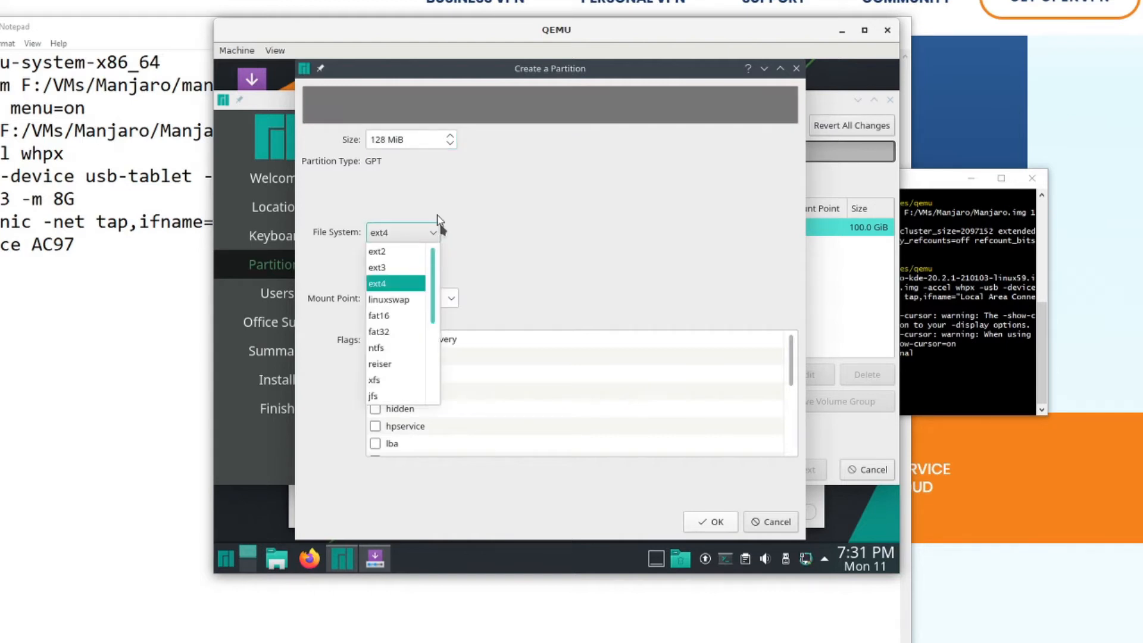
click(437, 231)
click(451, 298)
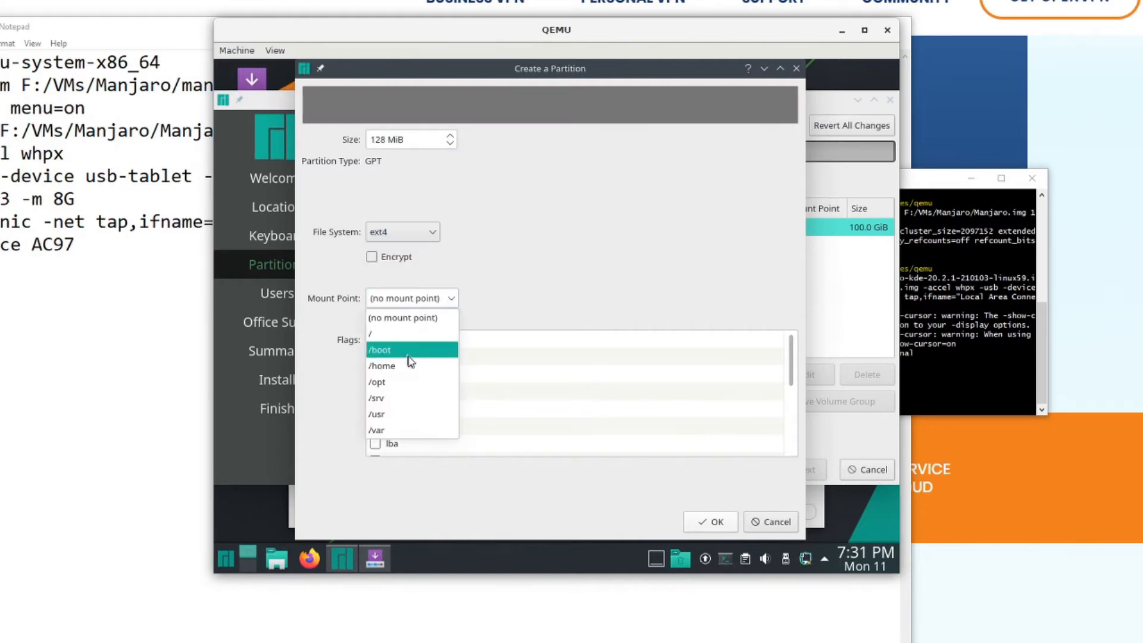
click(408, 352)
- Set the bios-grub and boot flags on the /boot partition, dismiss the network notifications, and confirm its creation
click(375, 356)
click(375, 375)
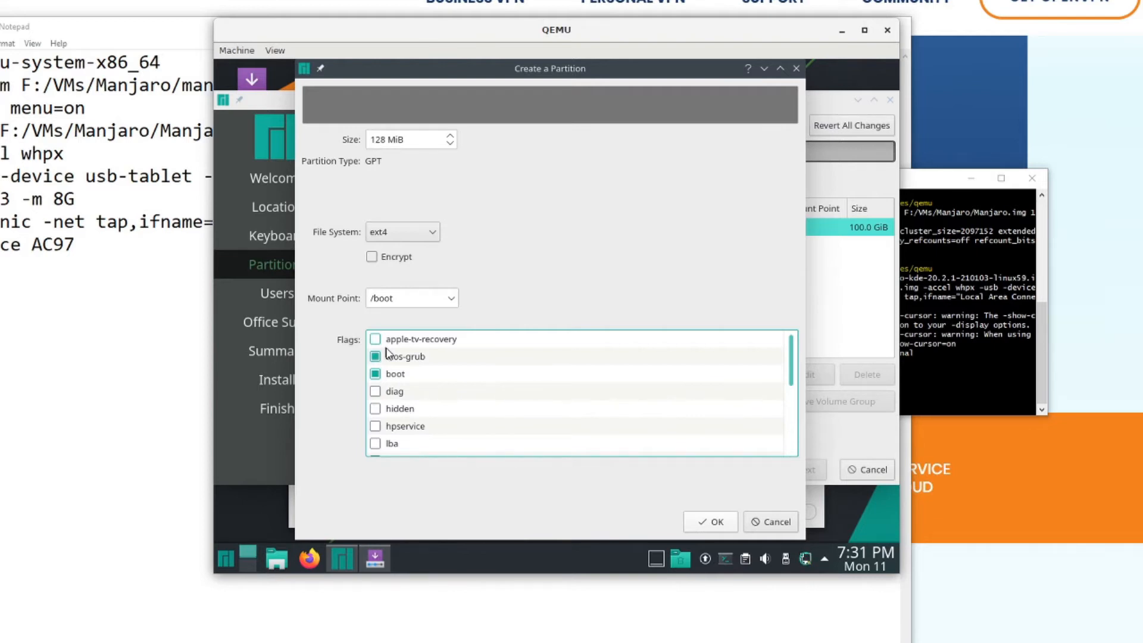
scroll(393, 369, down, 2)
scroll(404, 374, down, 1)
scroll(428, 377, up, 1)
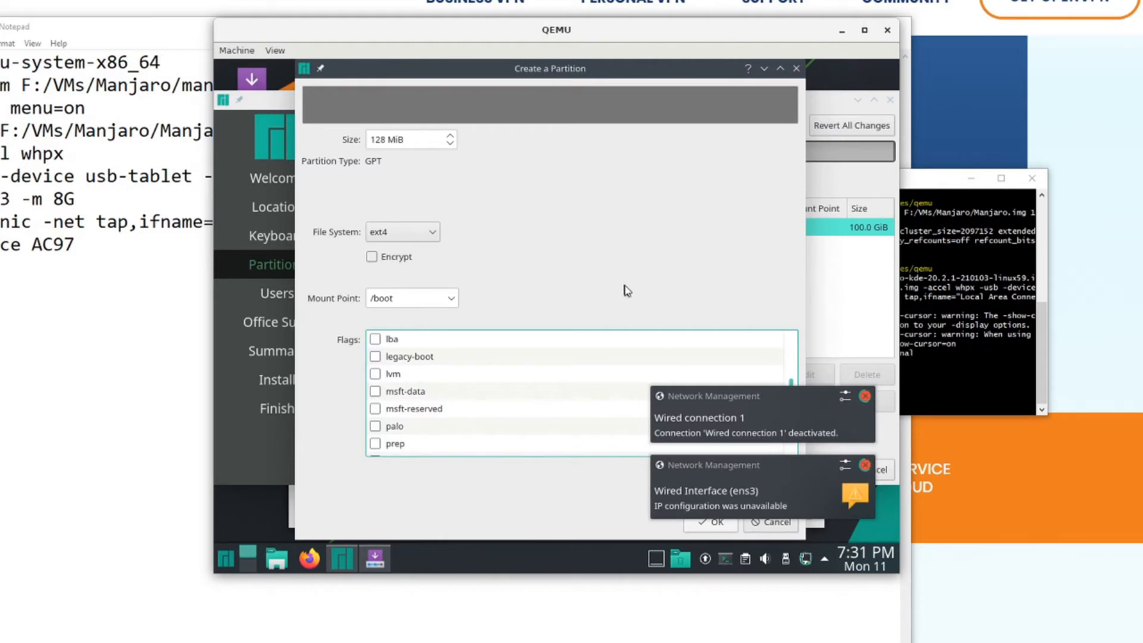
click(863, 395)
click(866, 464)
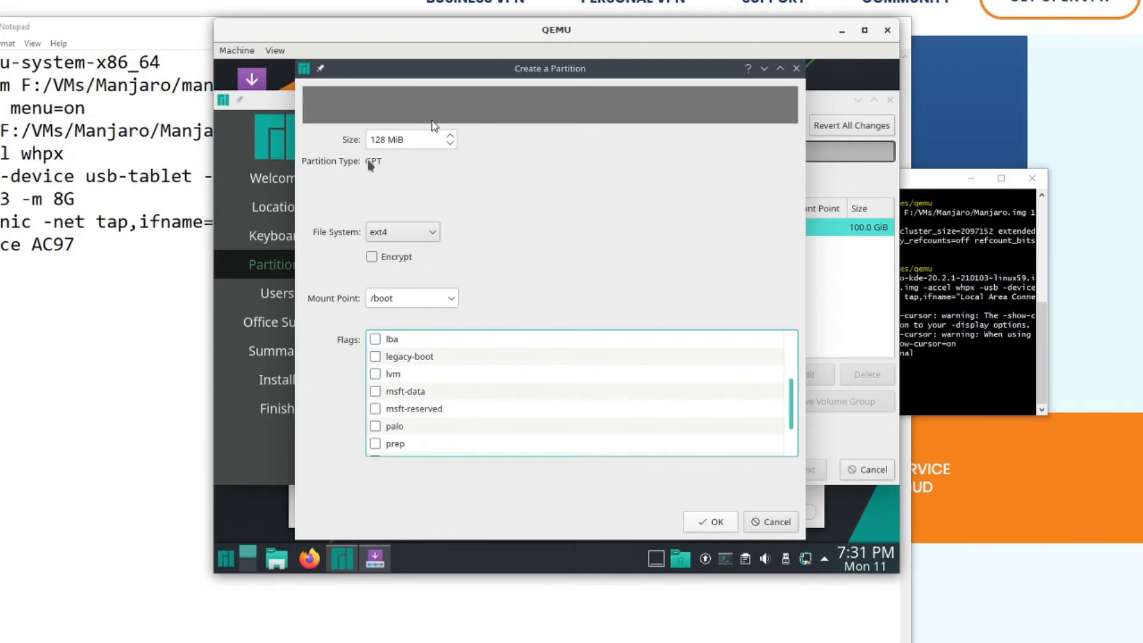
click(715, 523)
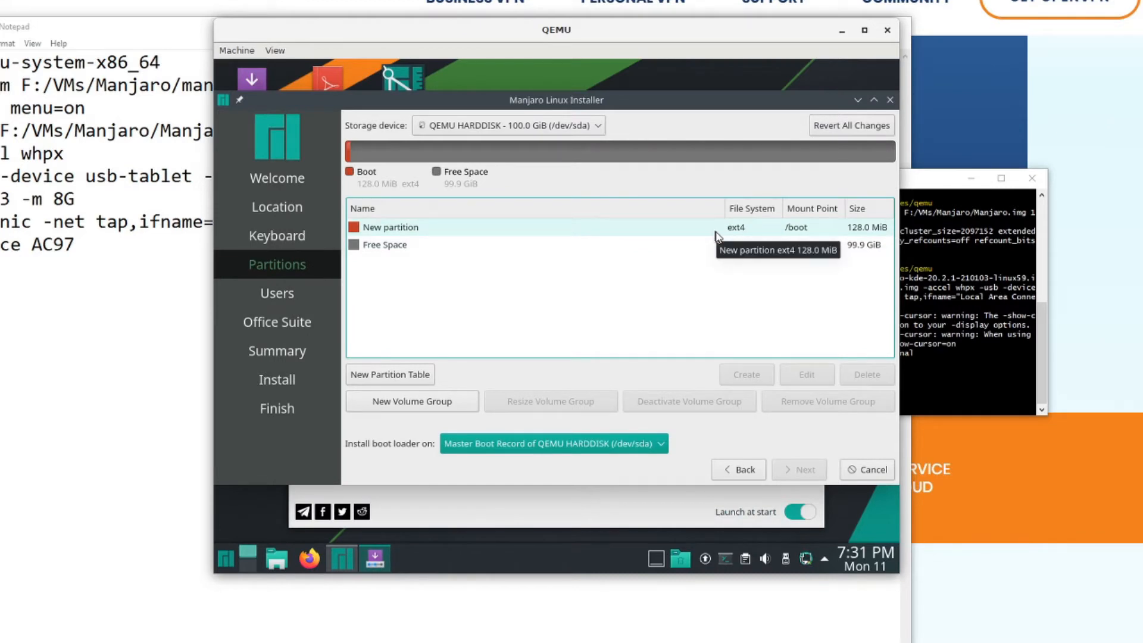
- Create a 6144 MiB linuxswap partition in the free space with the swap flag set
click(397, 248)
click(759, 369)
double_click(396, 139)
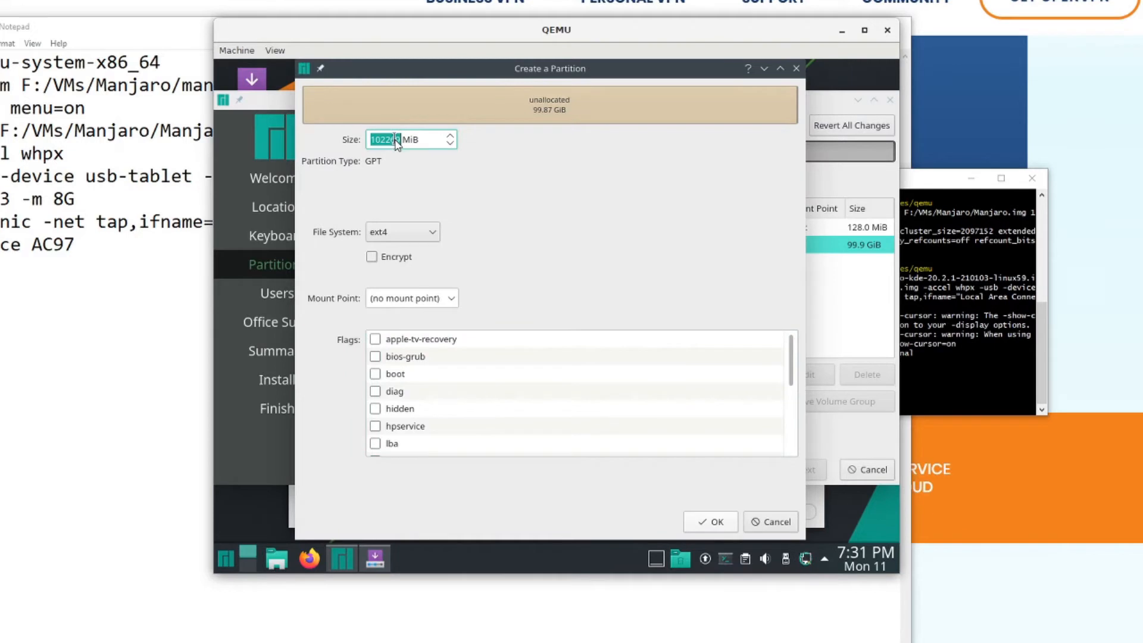
text(6144)
click(429, 234)
click(415, 299)
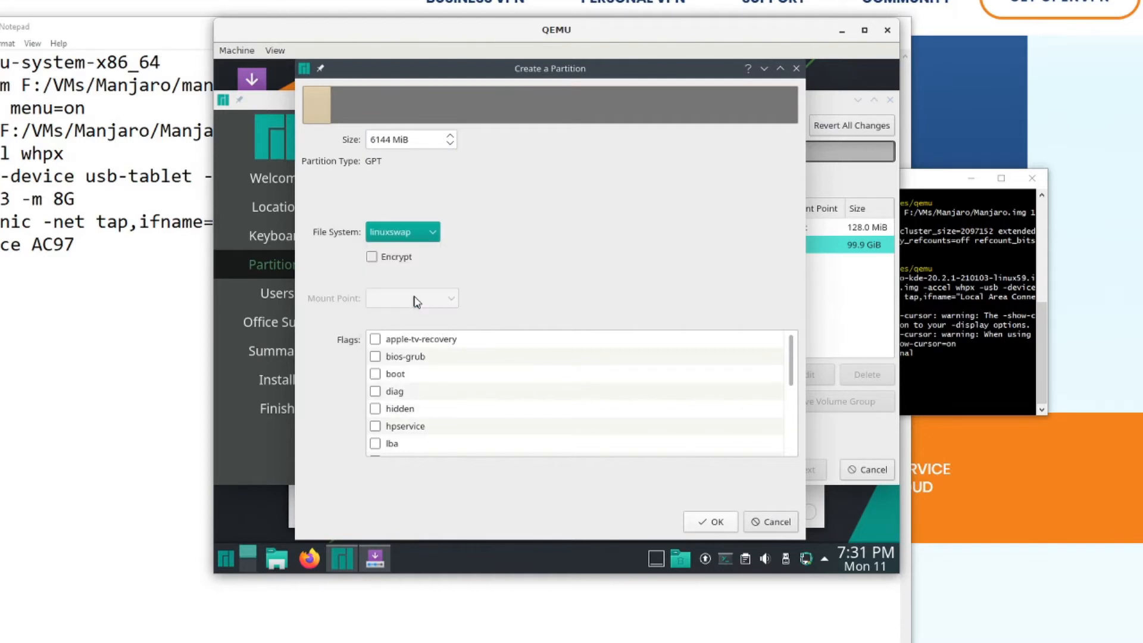
scroll(476, 384, down, 3)
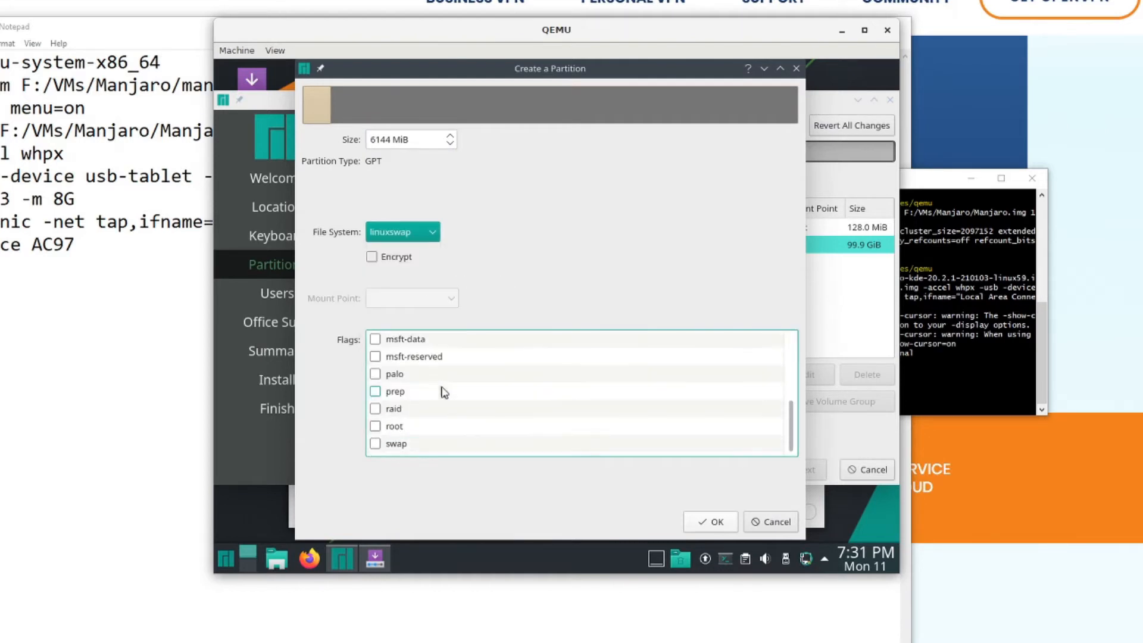
click(375, 444)
click(710, 522)
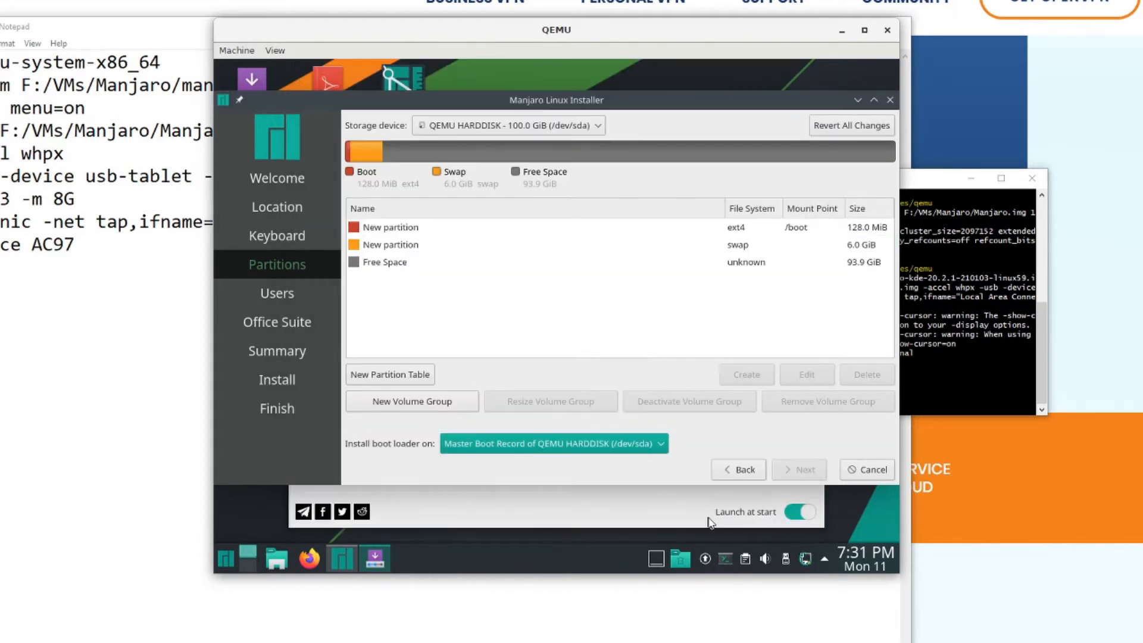
- Create a 20480 MiB ext4 partition in the remaining free space with mount point / and the root flag
click(680, 266)
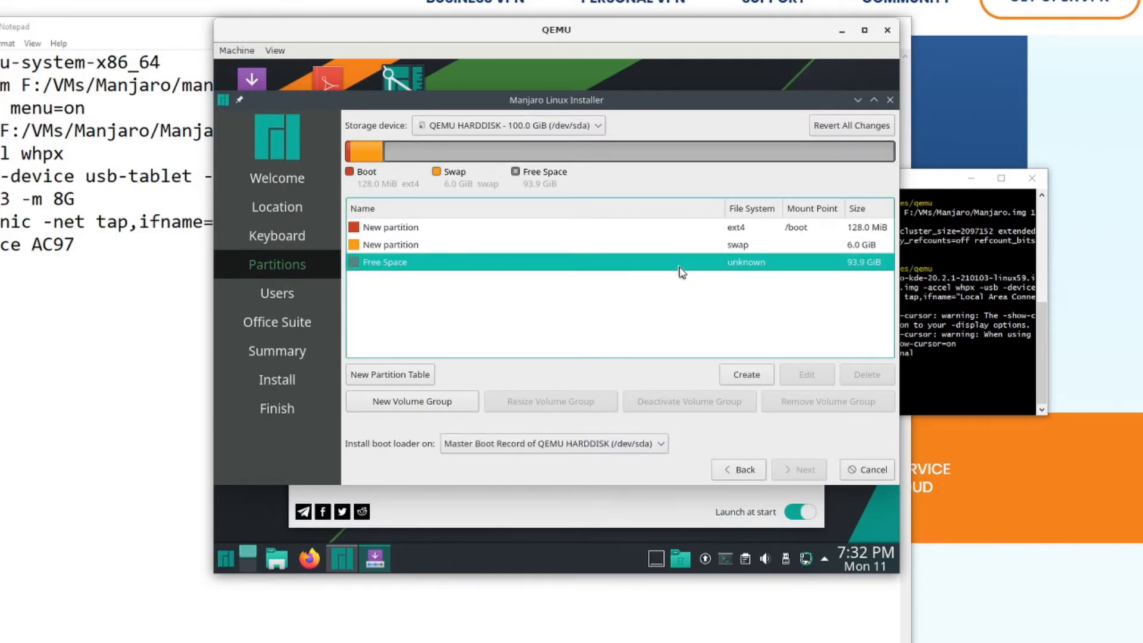
click(747, 374)
double_click(396, 141)
text(20480 MiB)
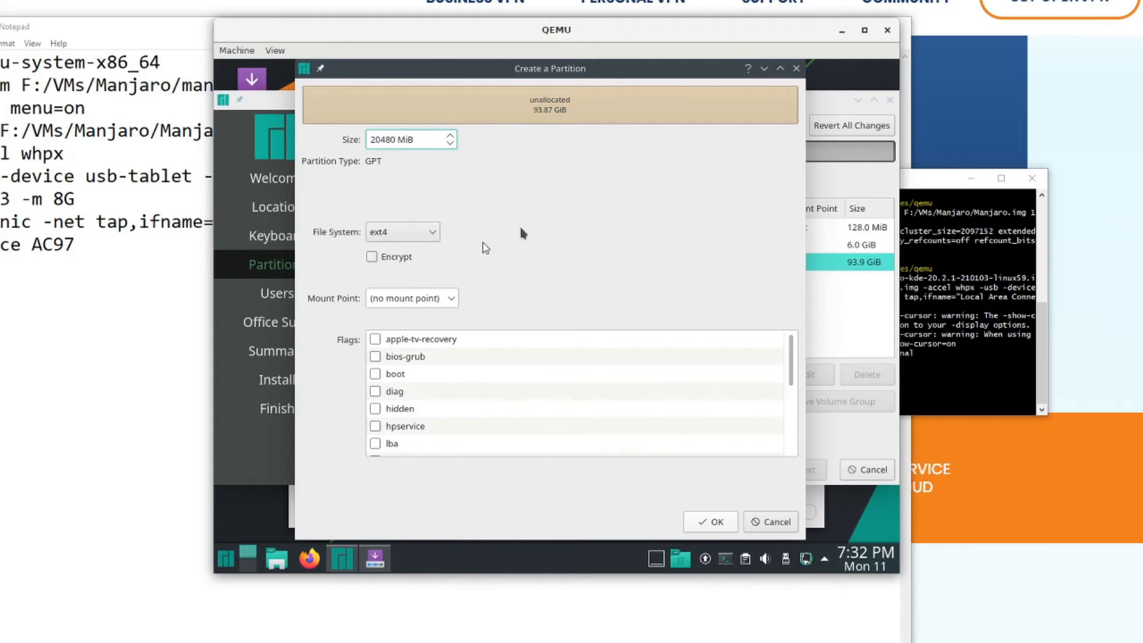
click(452, 298)
click(432, 332)
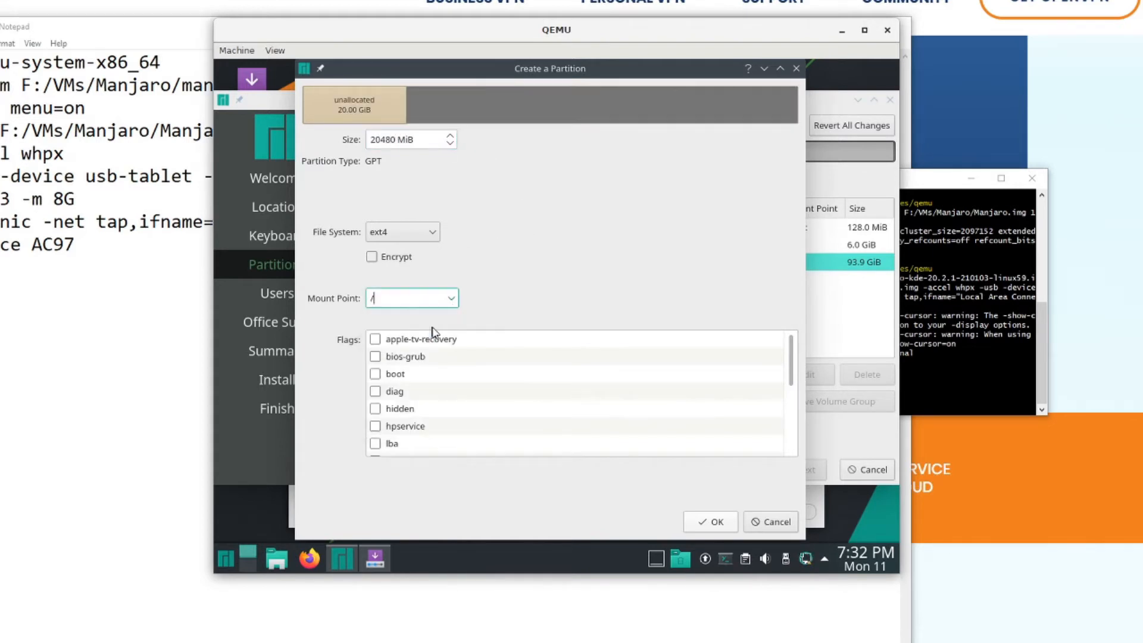
scroll(438, 390, down, 4)
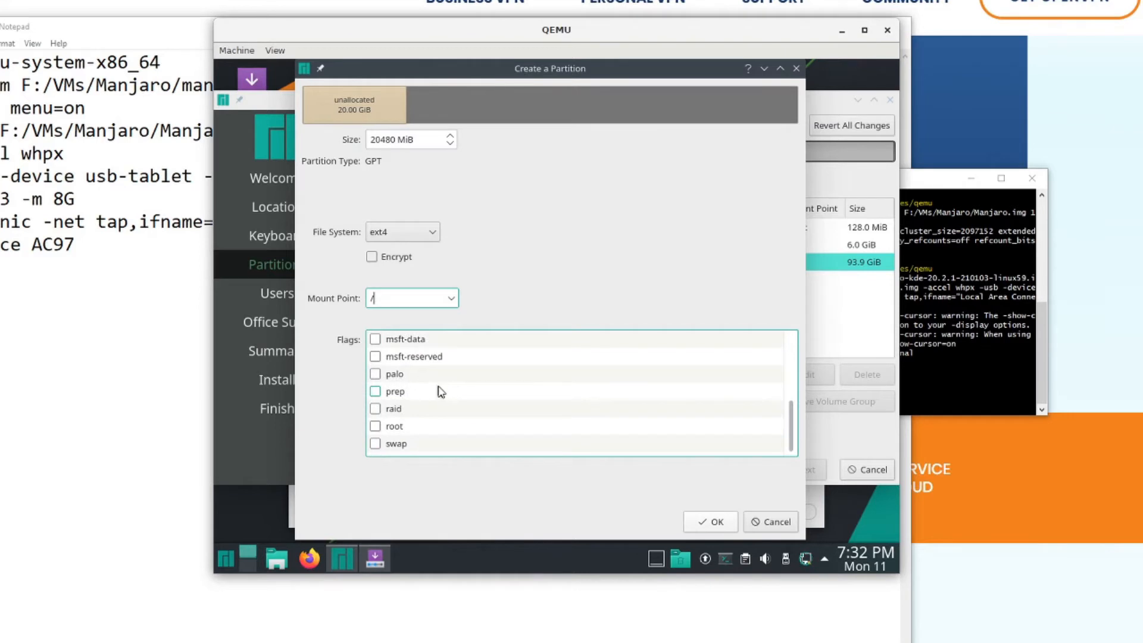
click(375, 426)
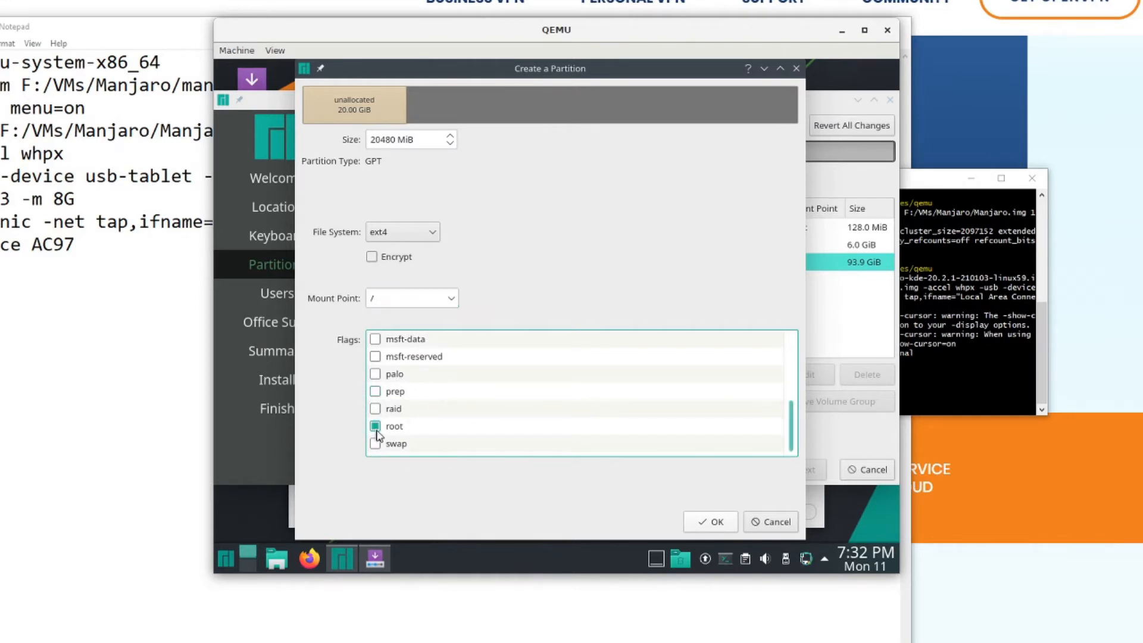
click(712, 522)
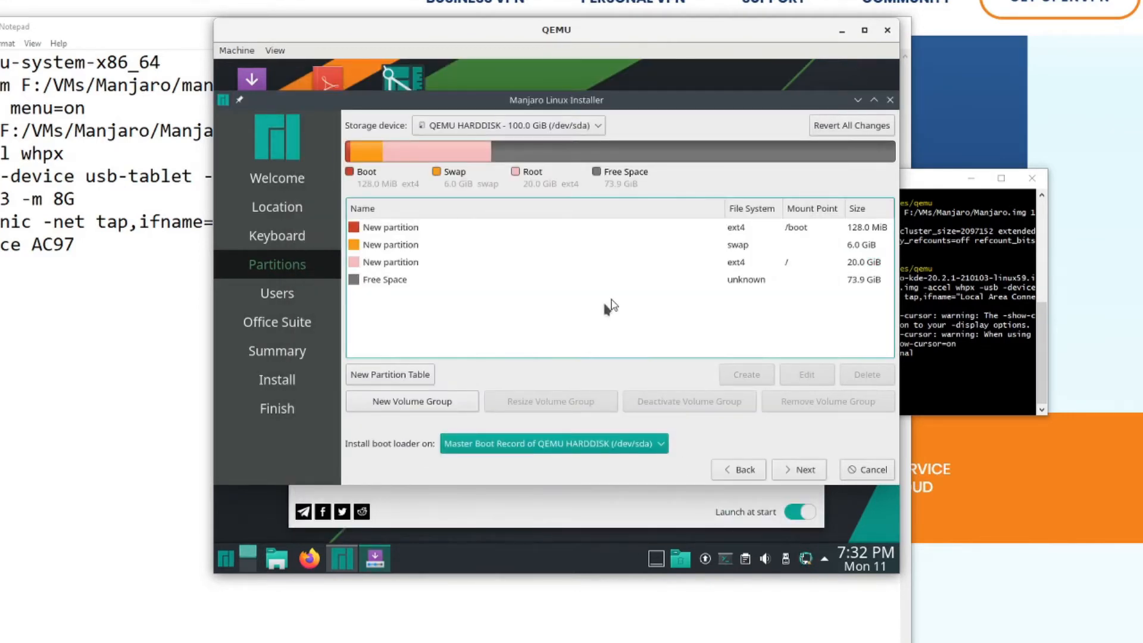
- Create an ext4 partition from all remaining free space with mount point /home and the lvm flag, dismissing the network notifications
click(655, 279)
click(757, 376)
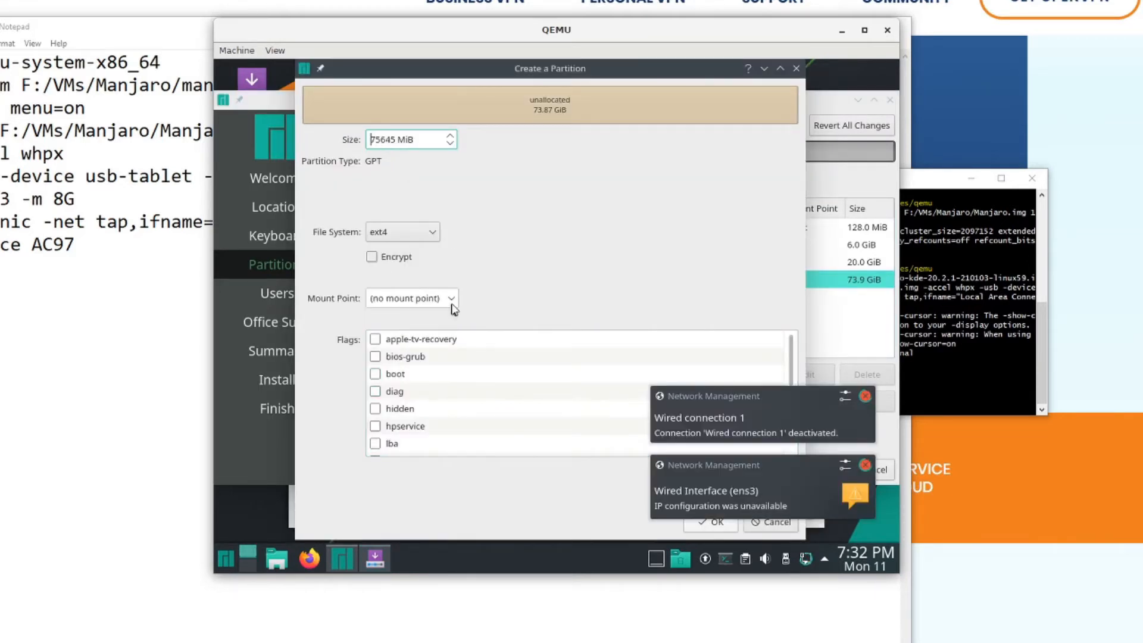
click(451, 301)
click(435, 367)
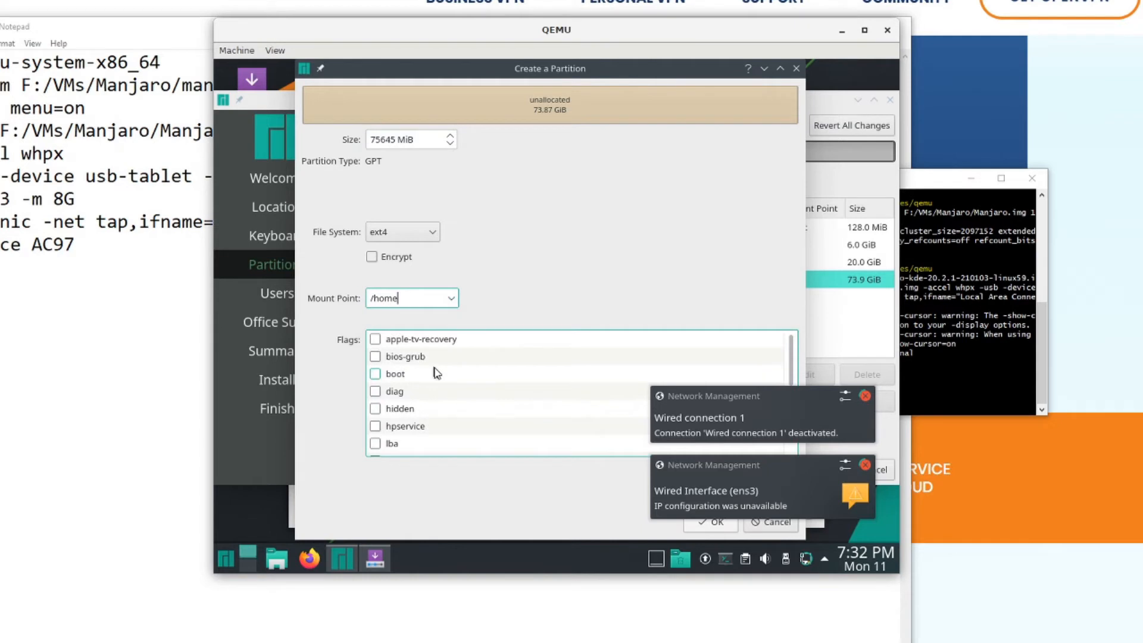
click(865, 396)
click(865, 464)
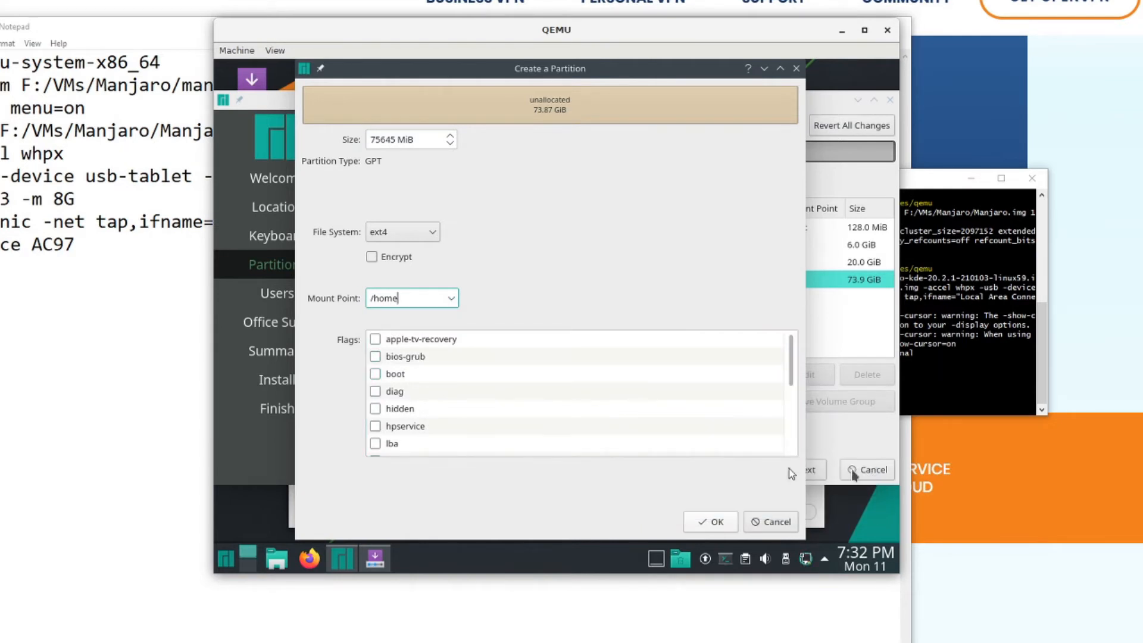
scroll(452, 390, down, 2)
click(376, 374)
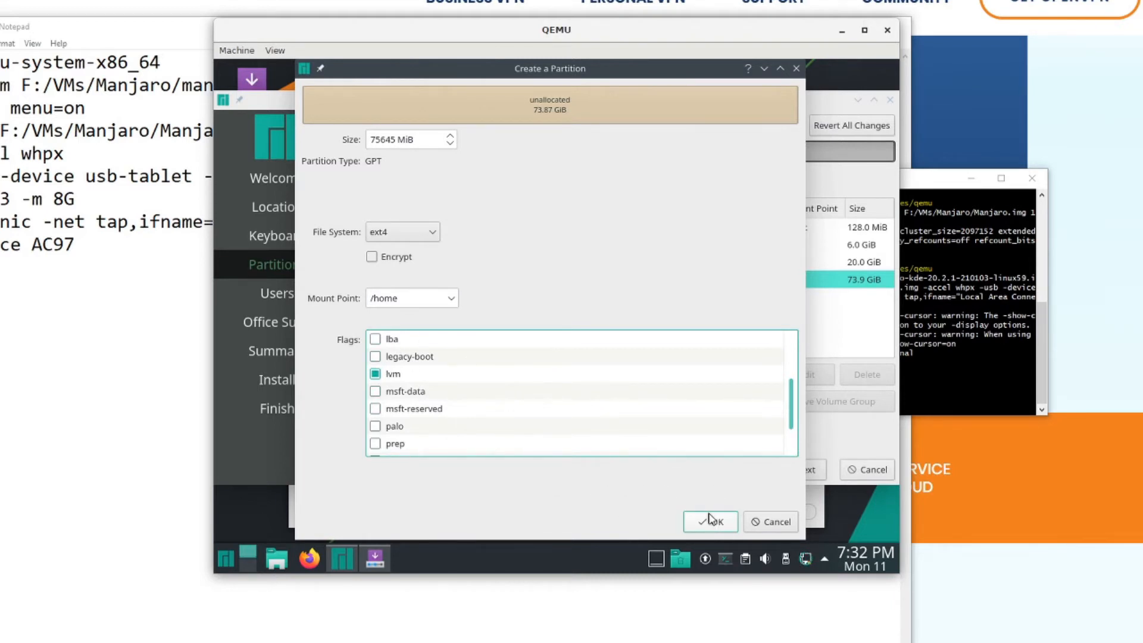
click(713, 519)
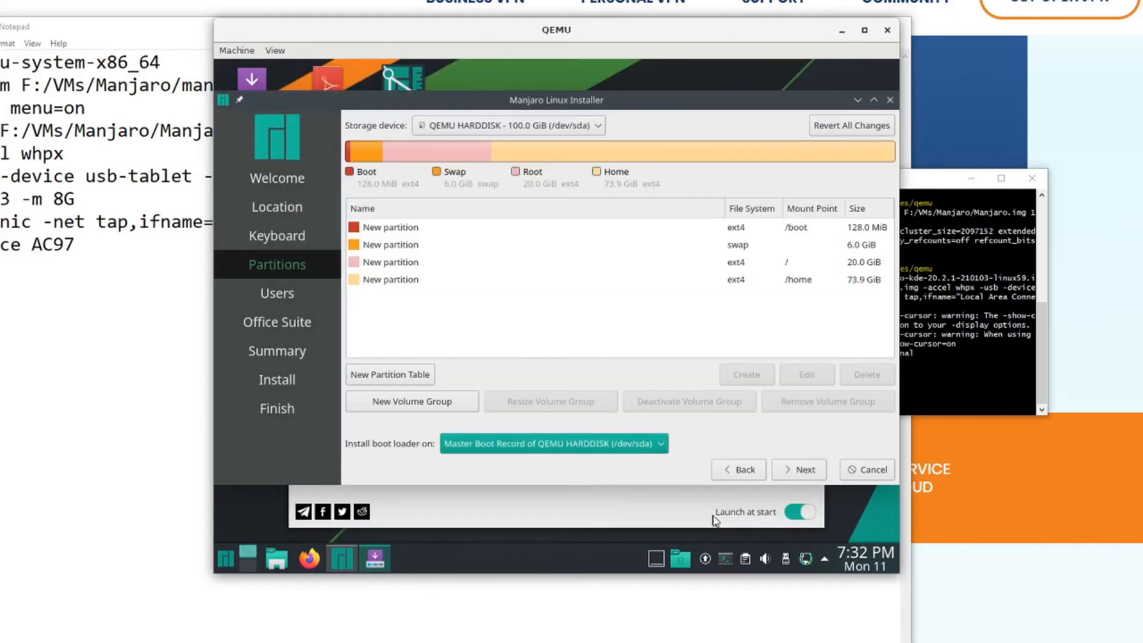
- Set the boot loader to install on Boot Partition (/boot) and continue to the user settings, dismissing the GPT notice and network notifications
click(645, 444)
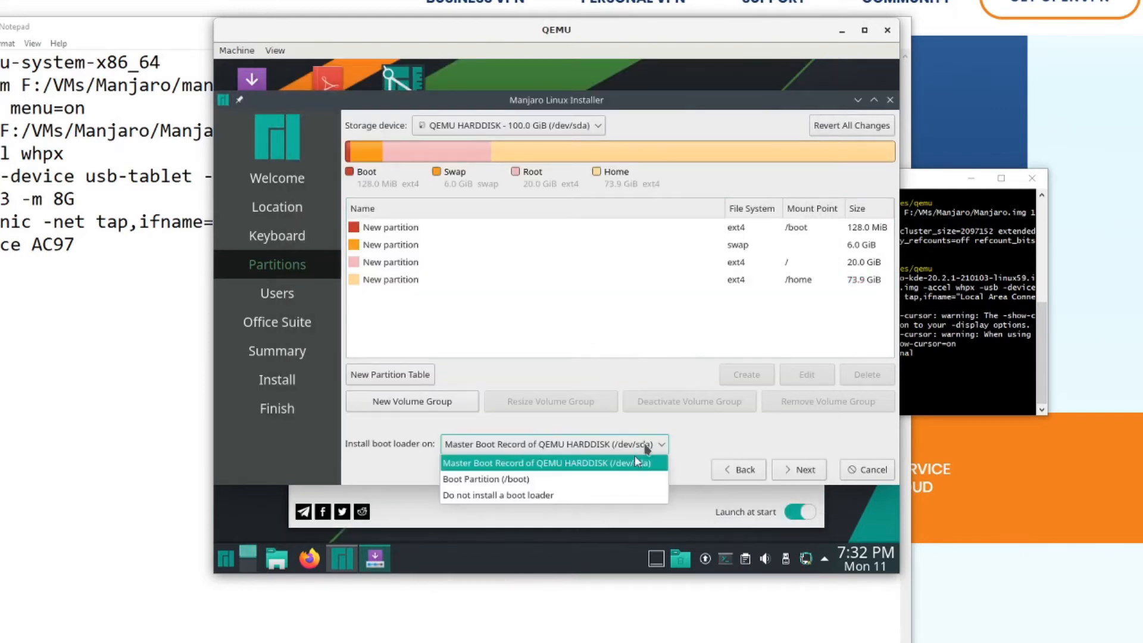
click(607, 477)
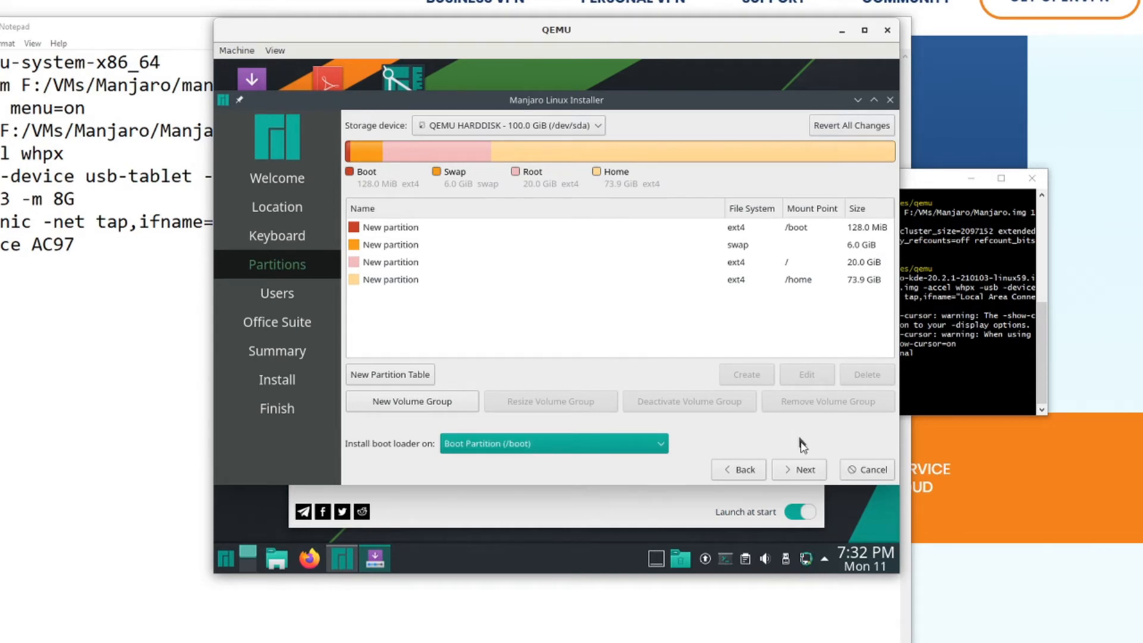
click(814, 470)
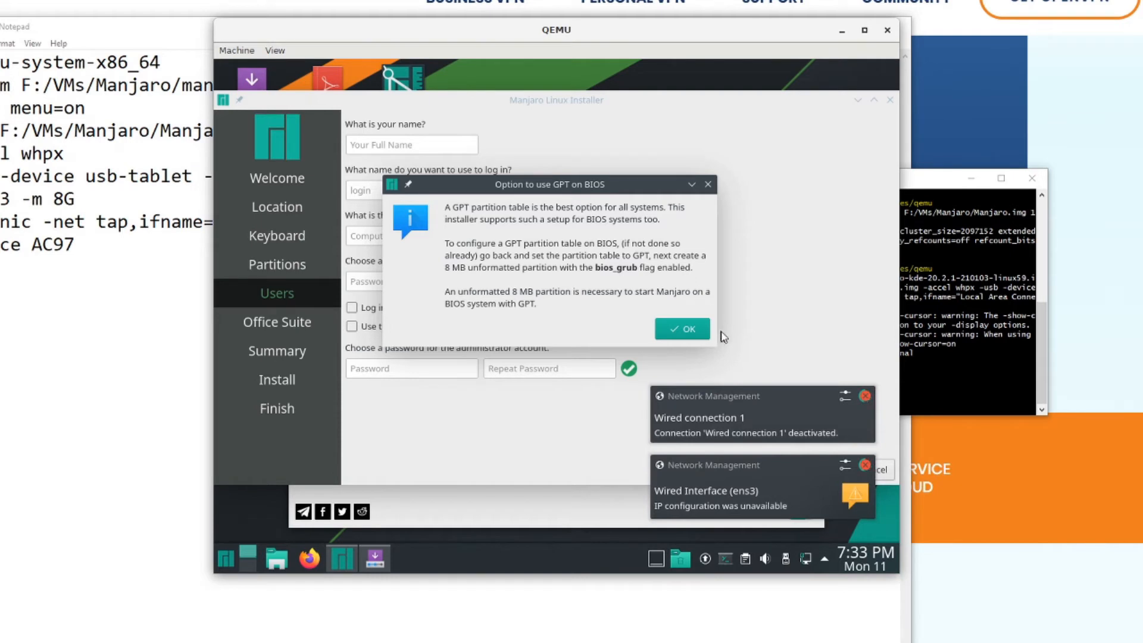
click(684, 331)
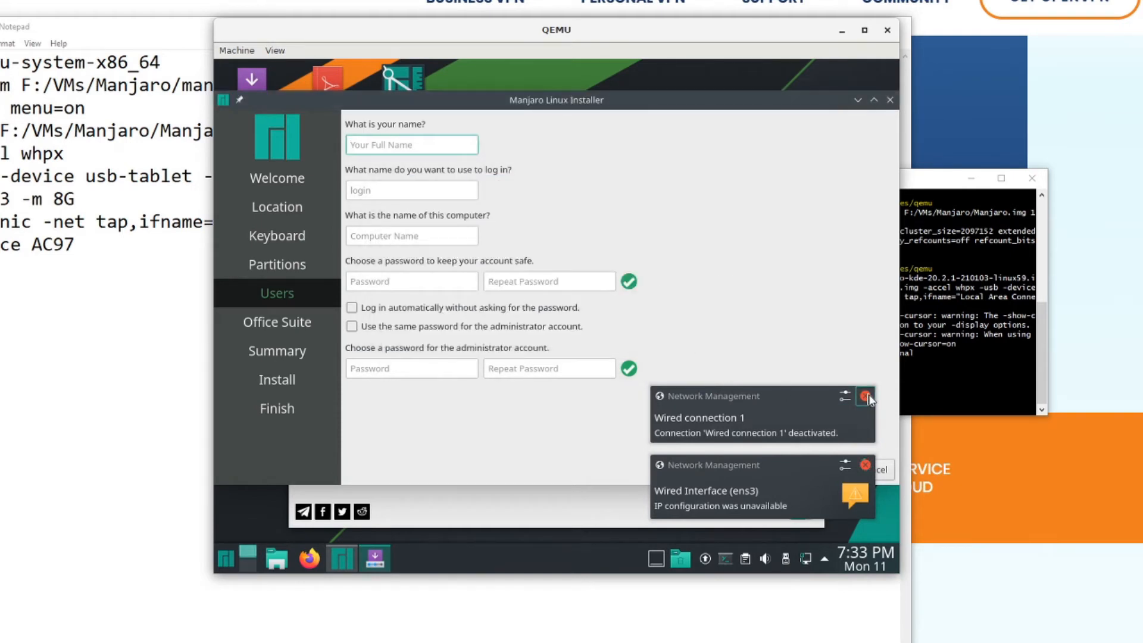
click(866, 396)
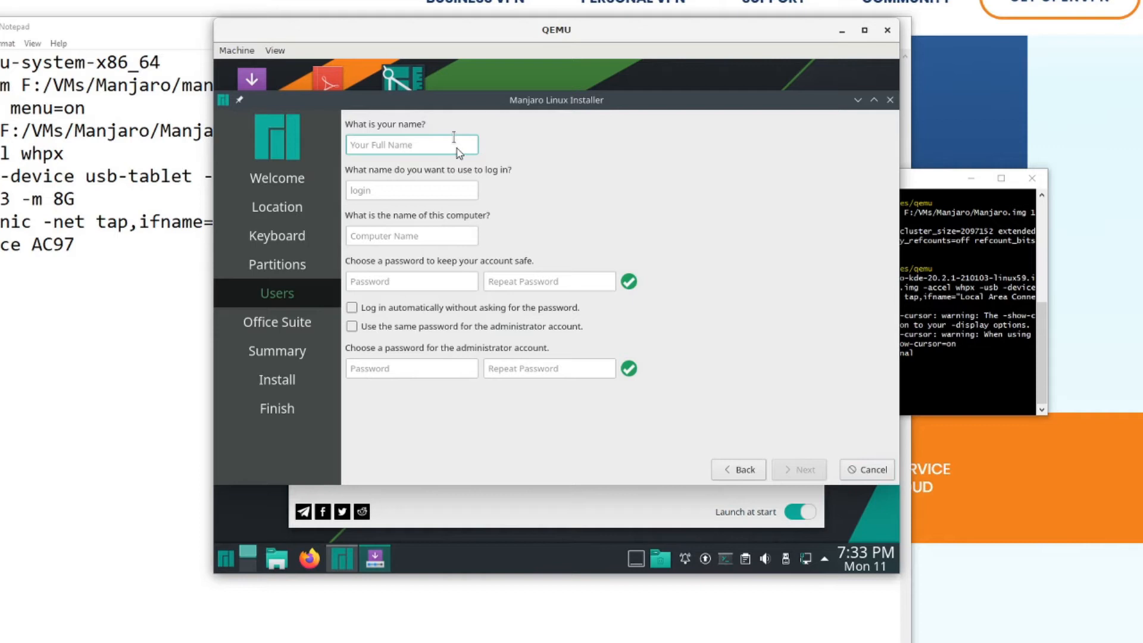
- Enter tester as the user and login name, and set the computer name to tester-manjarolinux
text(tester)
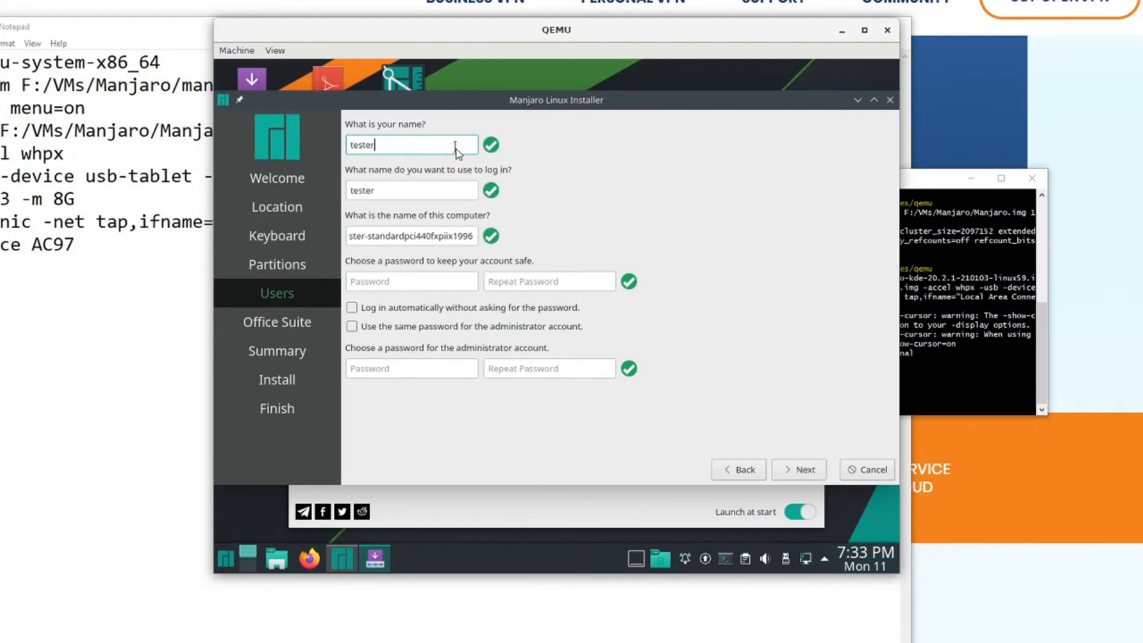
click(473, 236)
drag(475, 236, 373, 237)
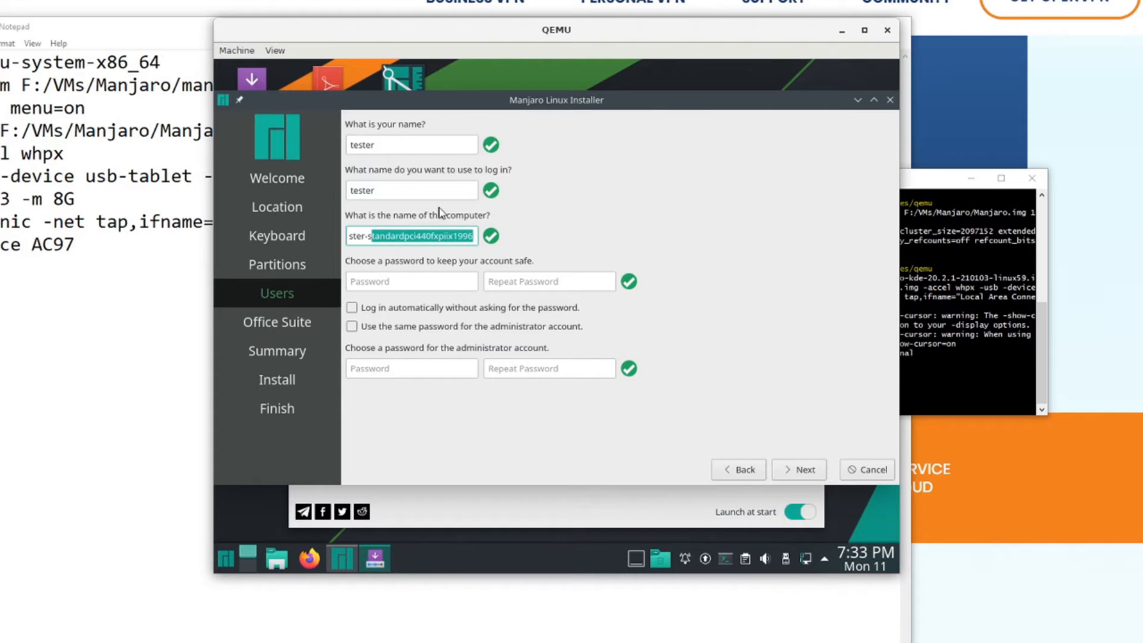
key(BackSpace)
key(BackSpace)
text(manjarolinux)
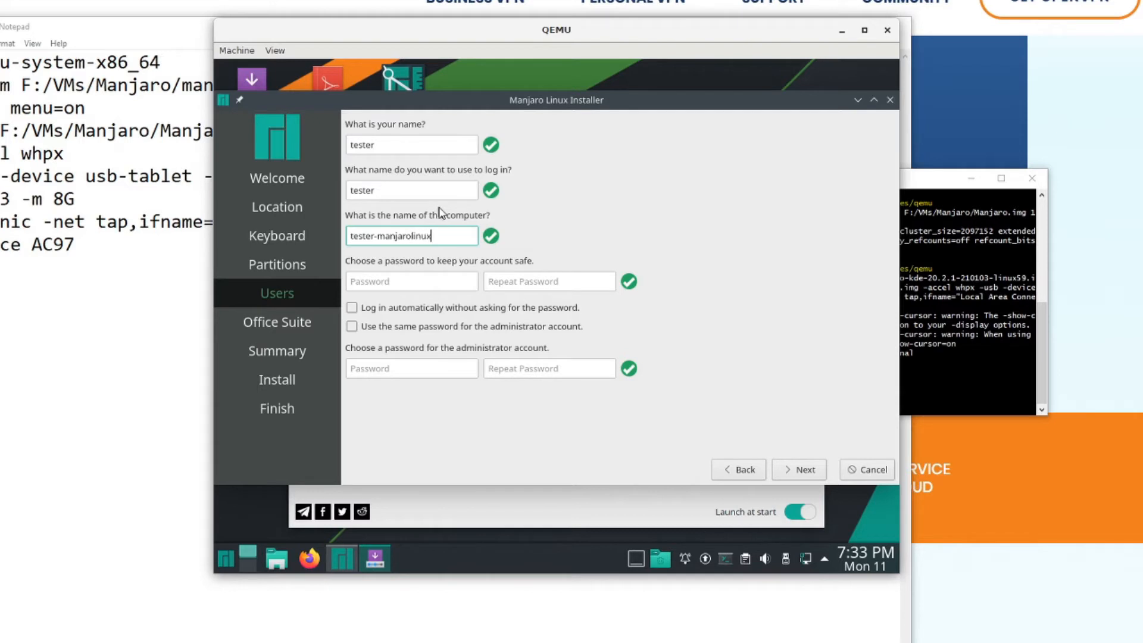
- Enter and repeat the account password, reuse it for the administrator account, and continue to the office suite choice
click(442, 281)
text(●●●●●)
key(BackSpace)
key(BackSpace)
key(BackSpace)
key(BackSpace)
key(BackSpace)
text(●●●●●●●●●●)
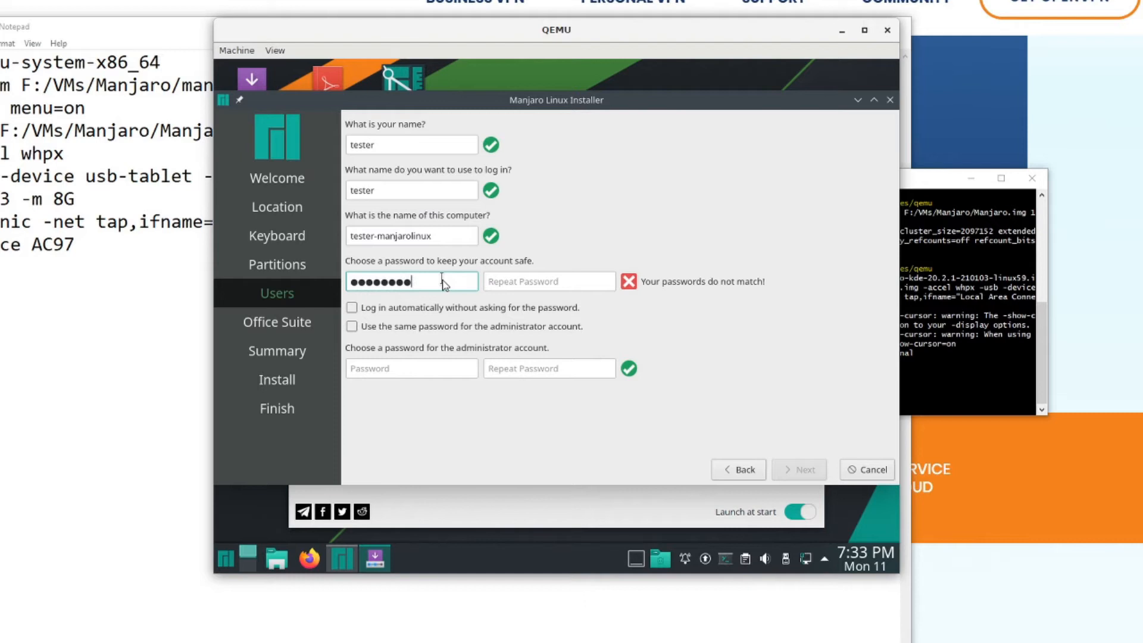
key(Tab)
text(●●●●●●●●●●)
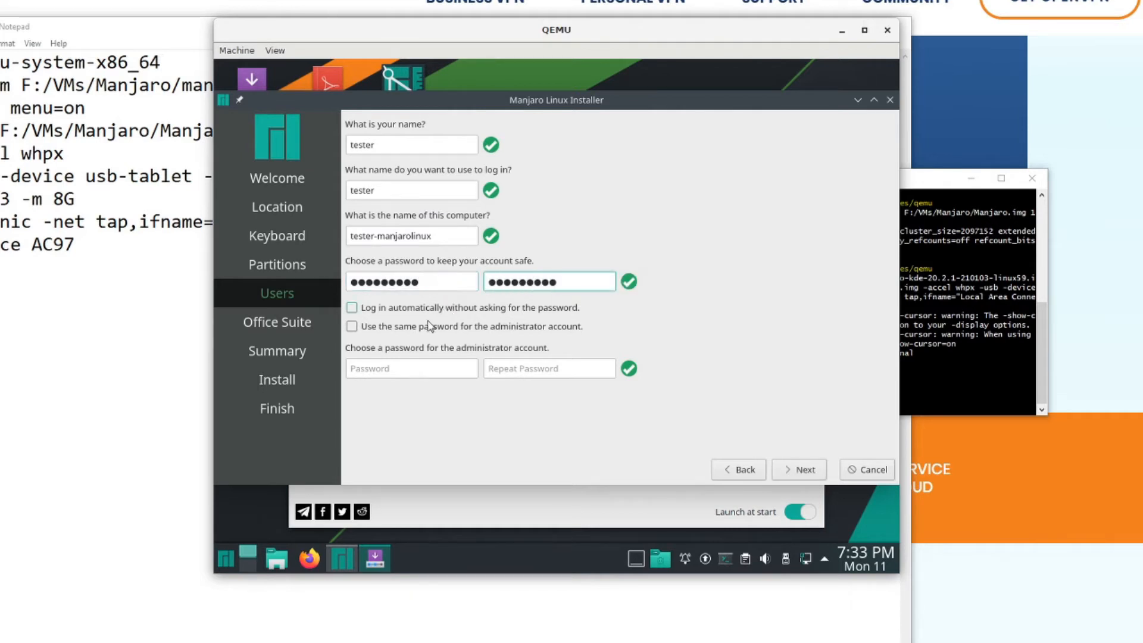
click(352, 330)
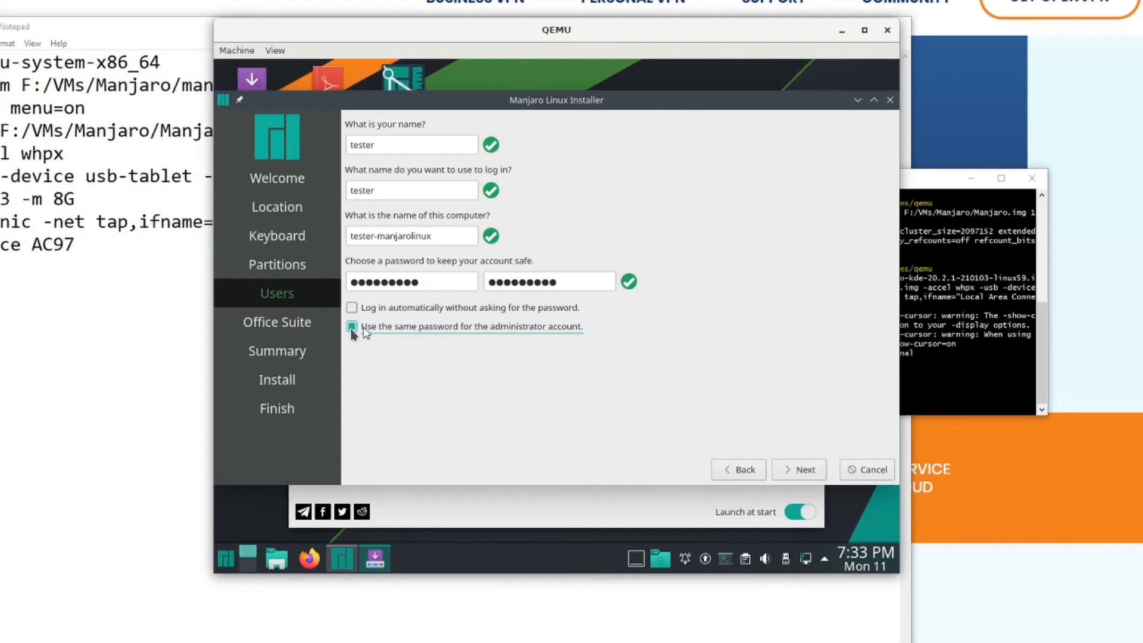
click(789, 469)
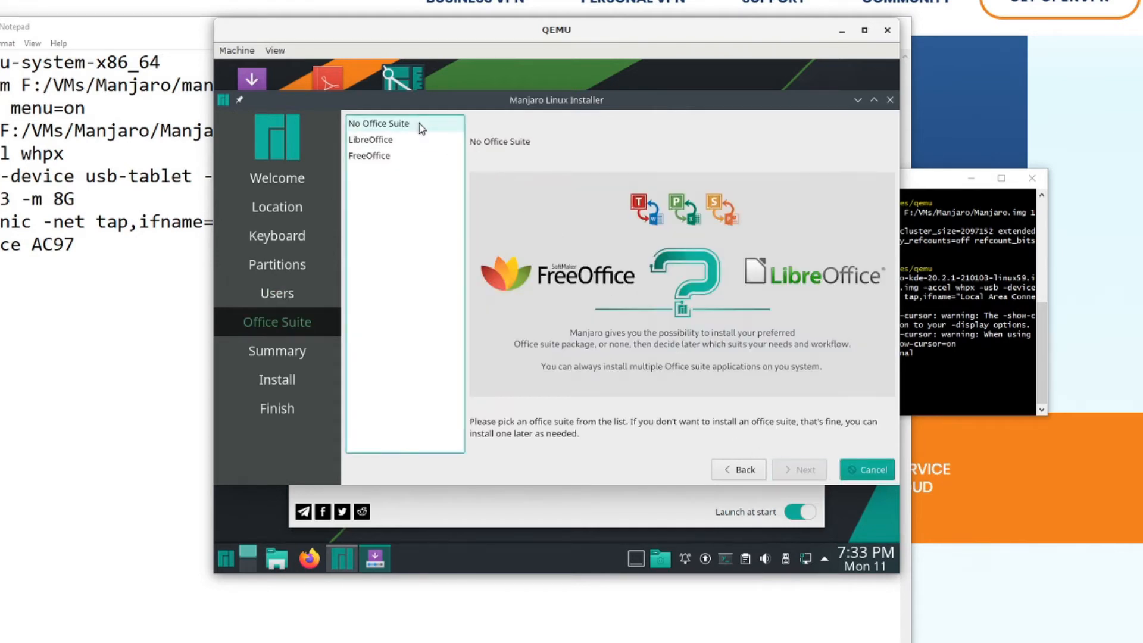
- Choose No Office Suite, review the installation summary, and start and confirm the Manjaro installation
click(819, 471)
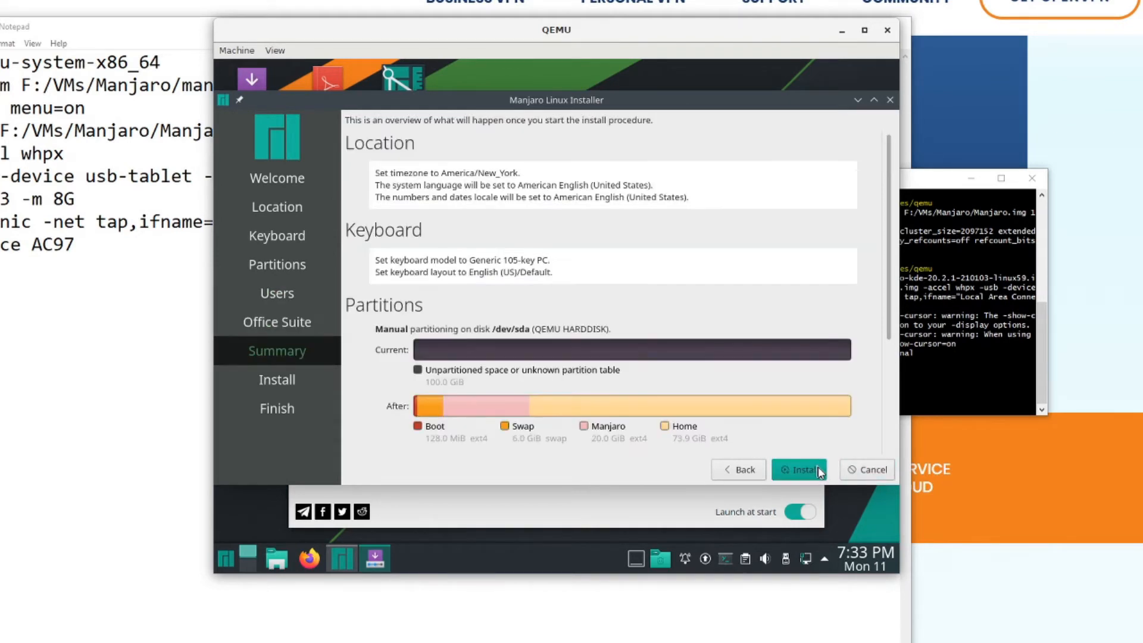
scroll(650, 363, down, 4)
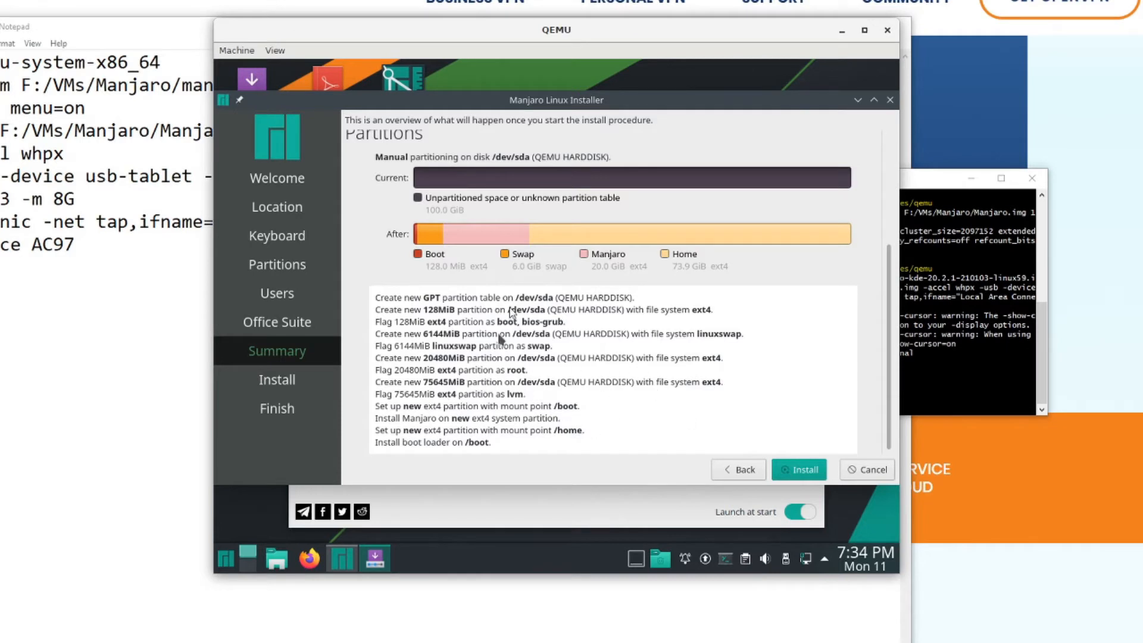
click(806, 474)
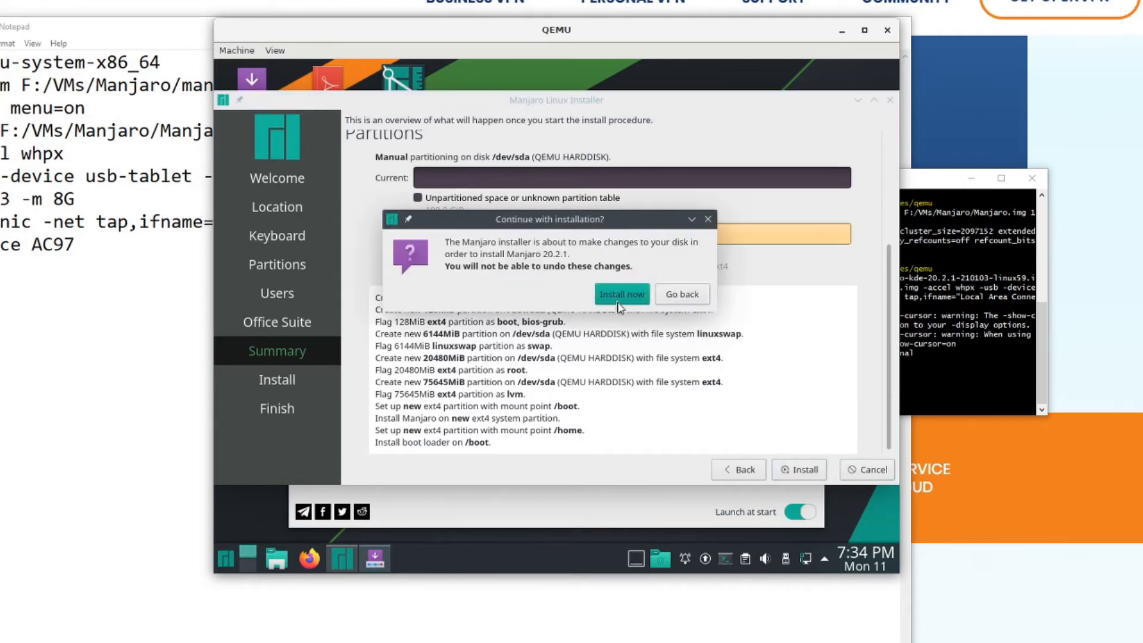
click(619, 300)
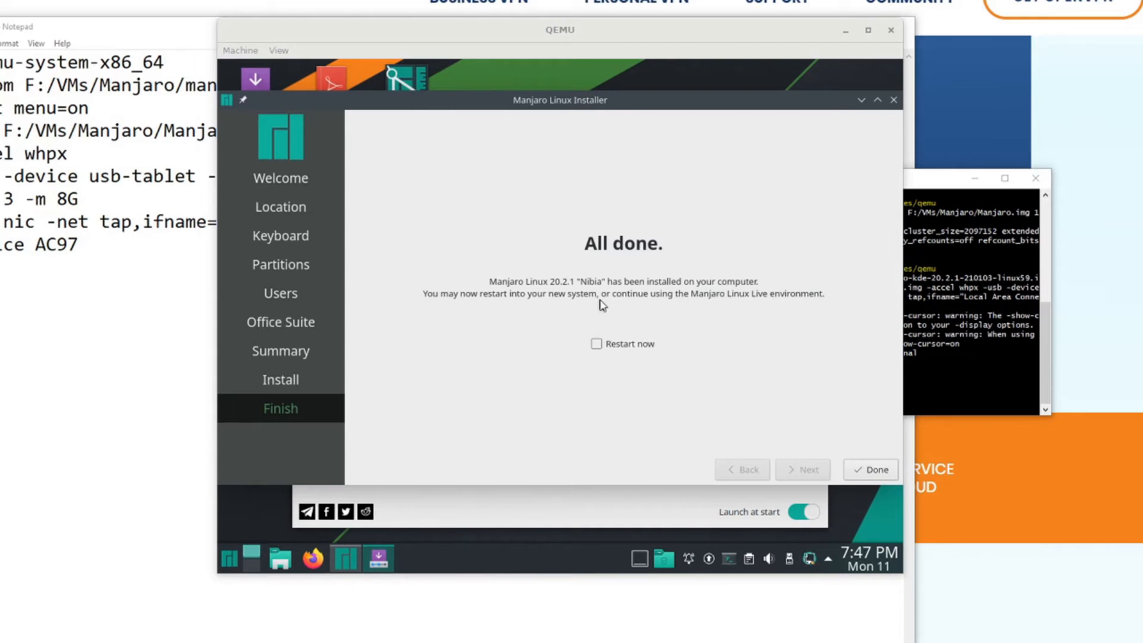
- Finish the installer without restarting and close the Manjaro Hello welcome window
click(868, 469)
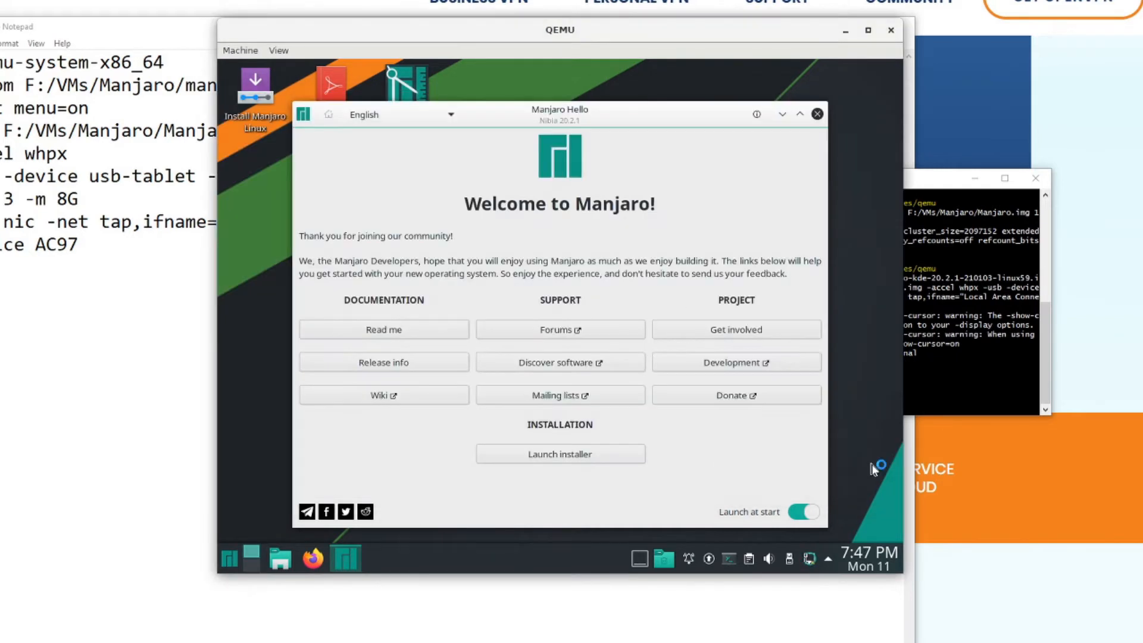
click(817, 114)
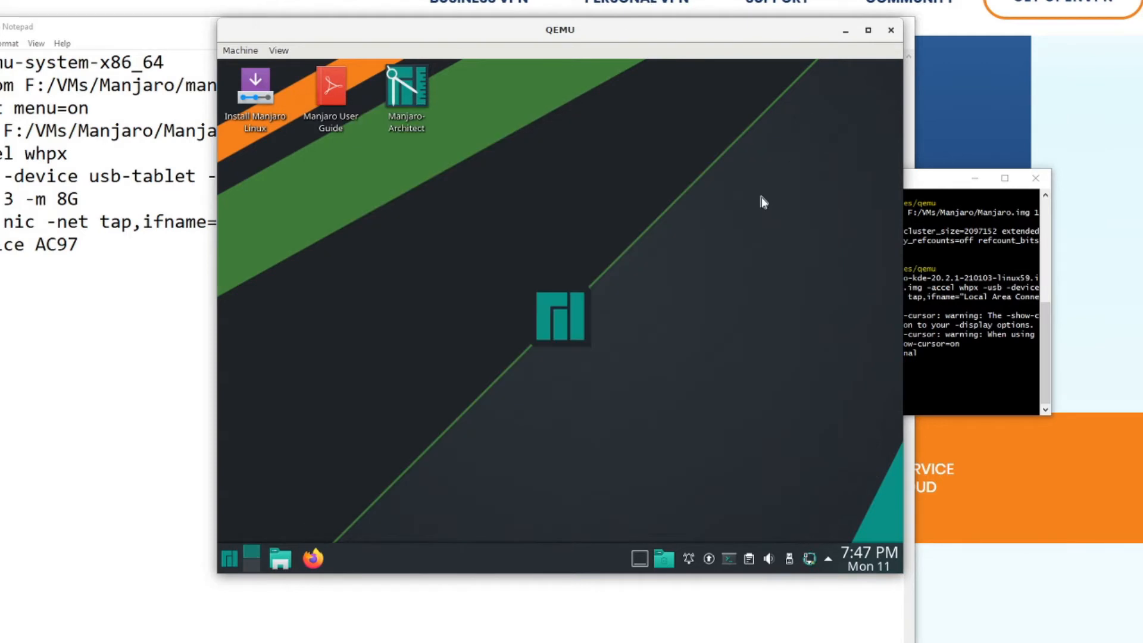
- Start parted as root in the drop-down terminal and print the disk's partition table, dismissing the network notifications
key(F12)
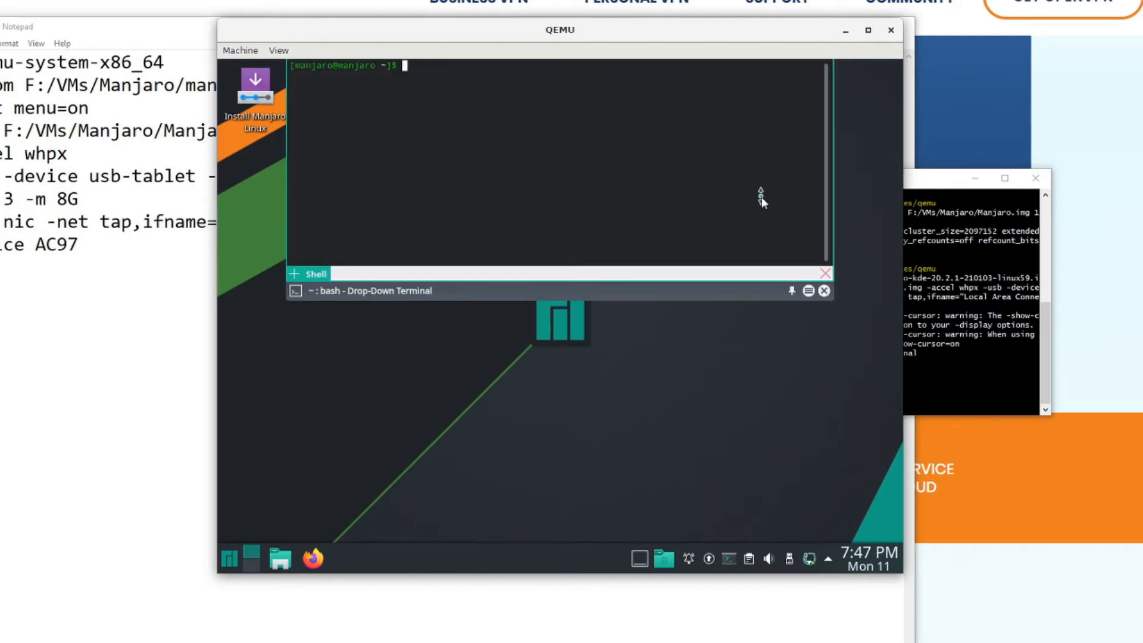
text(su)
key(Return)
text(parted)
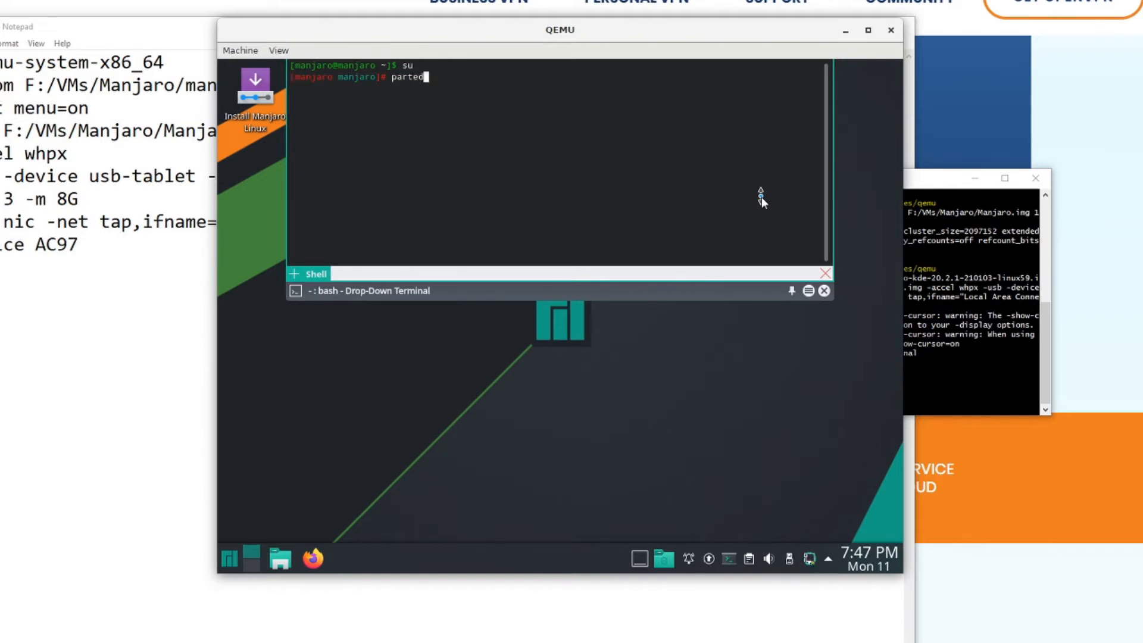
key(Return)
text(print)
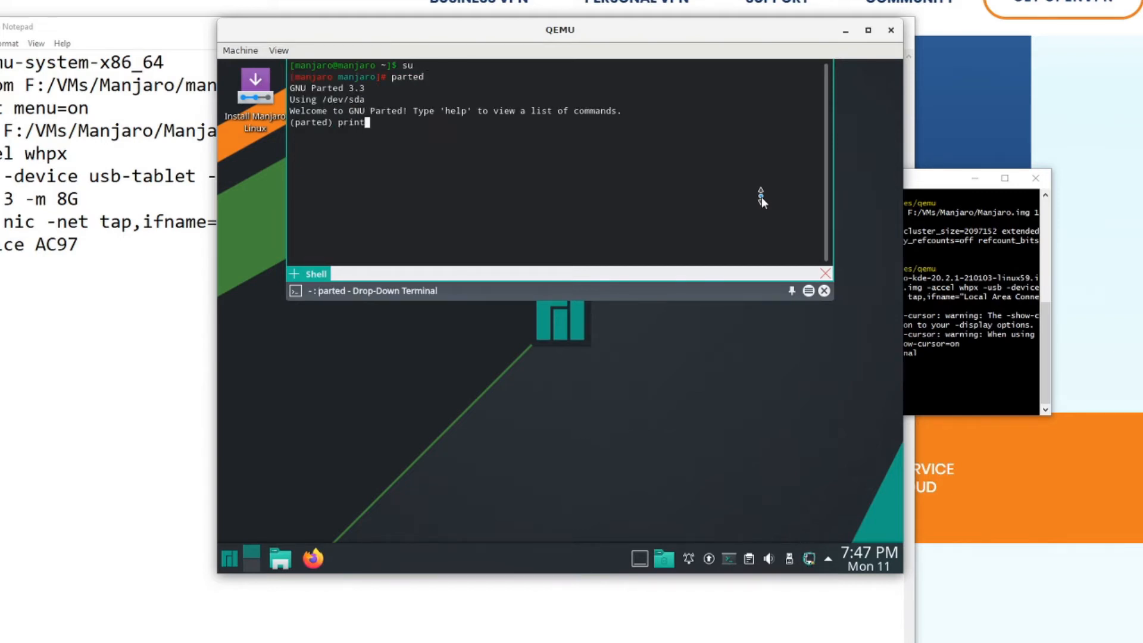
key(Return)
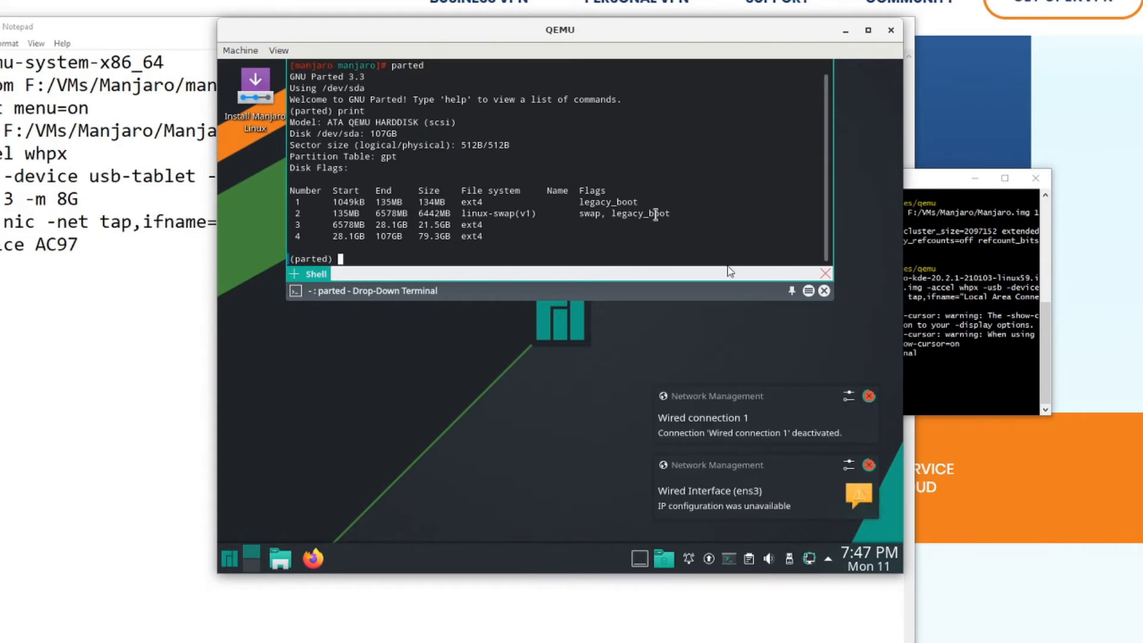
click(871, 397)
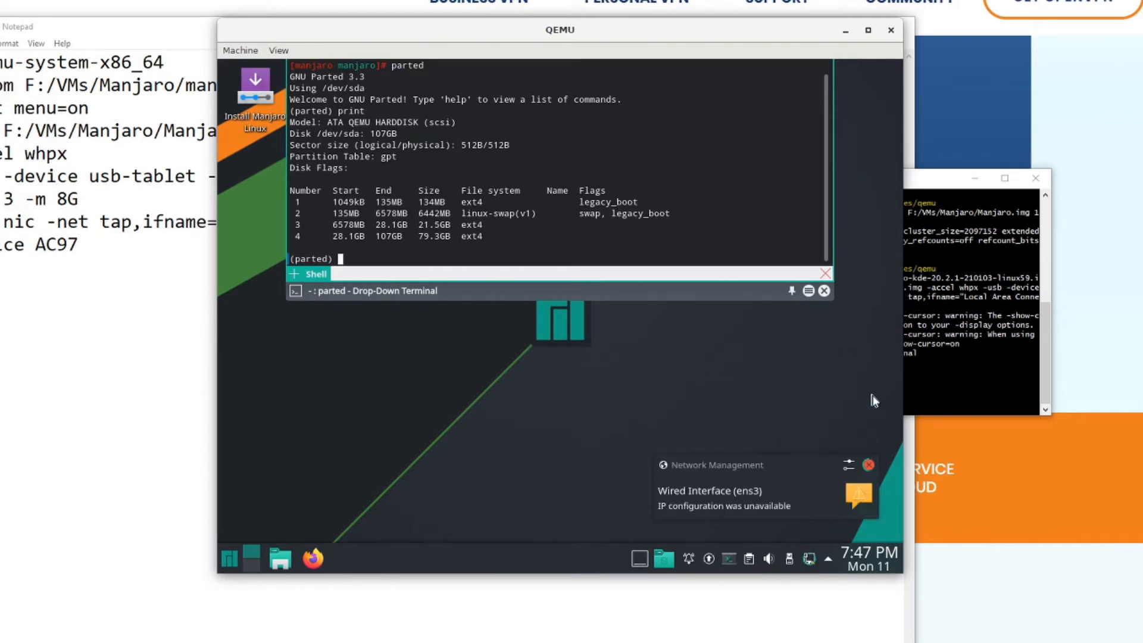
click(869, 465)
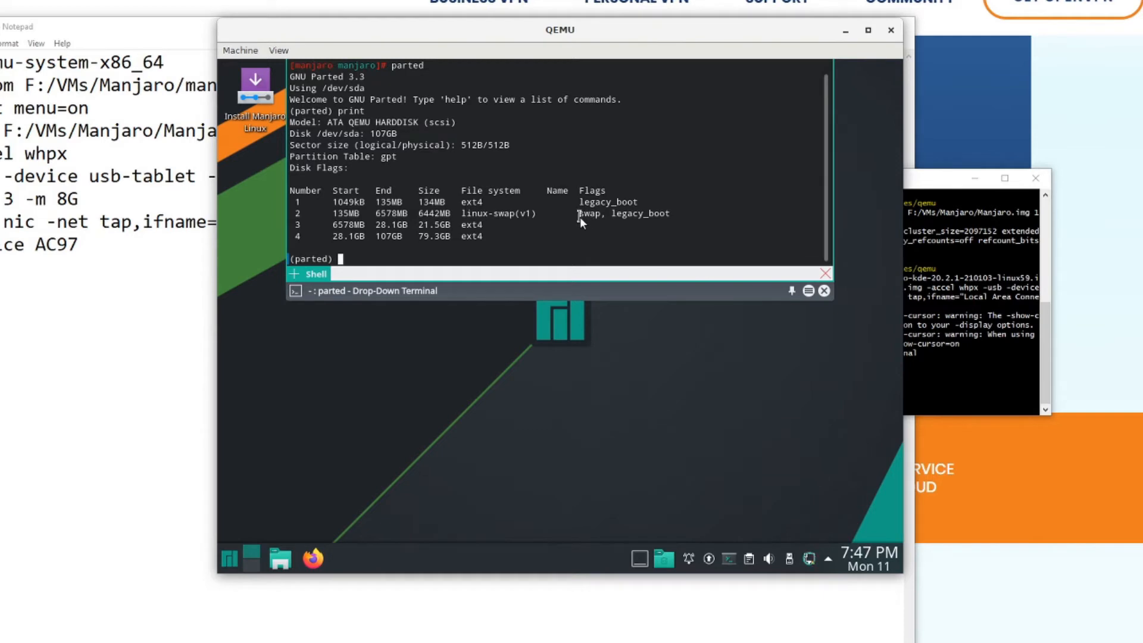
- Turn off the legacy_boot flag on partition 2 and reprint the partition table
text(set 2 legacy_boot off)
key(Return)
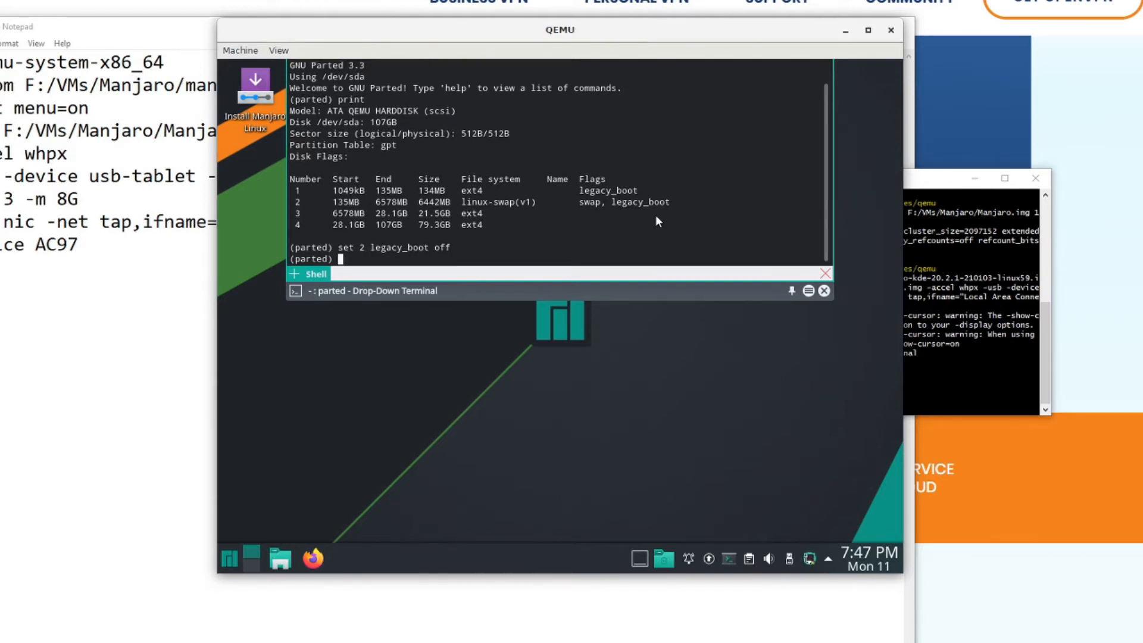
text(print)
key(Return)
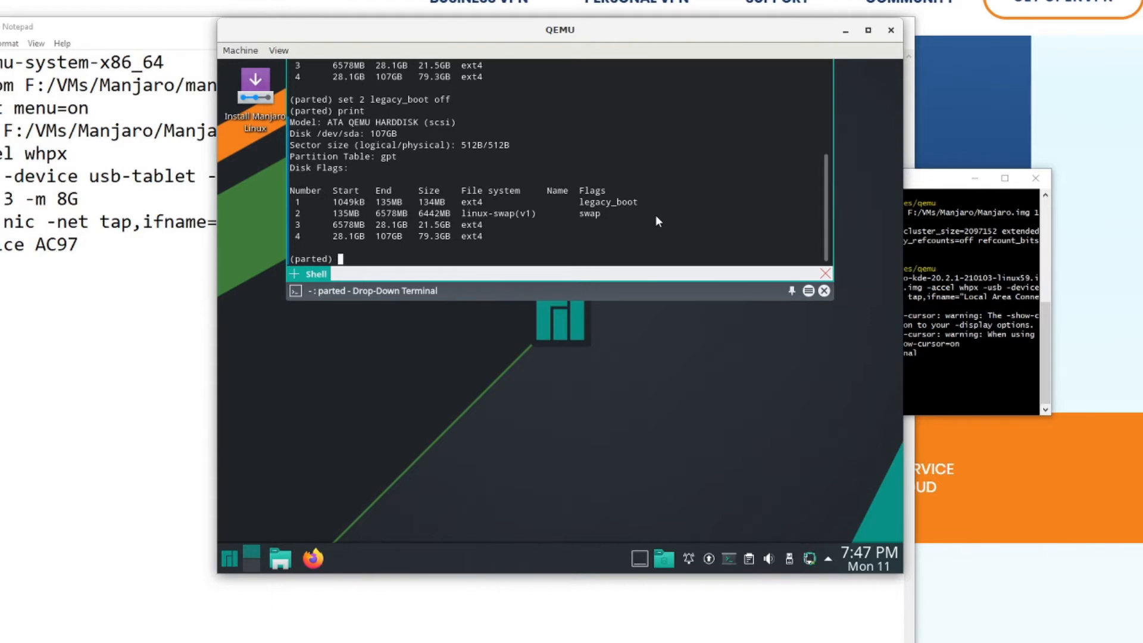
- Turn on the bios_grub flag for partition 1 and reprint the partition table
text(set 1 )
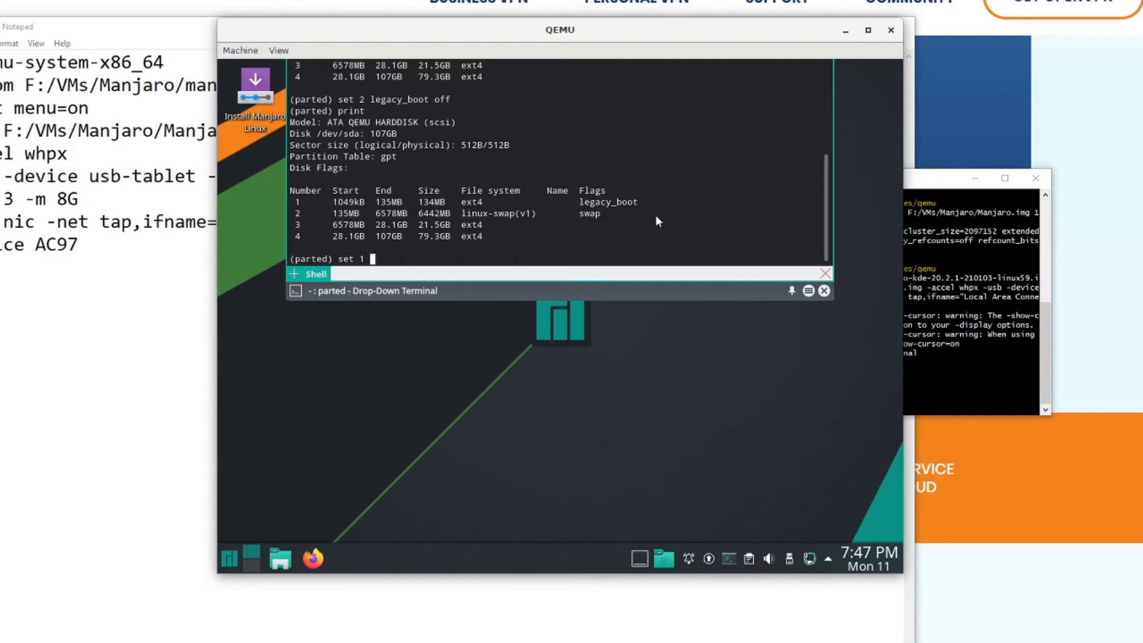
text(bios_grub on)
key(Return)
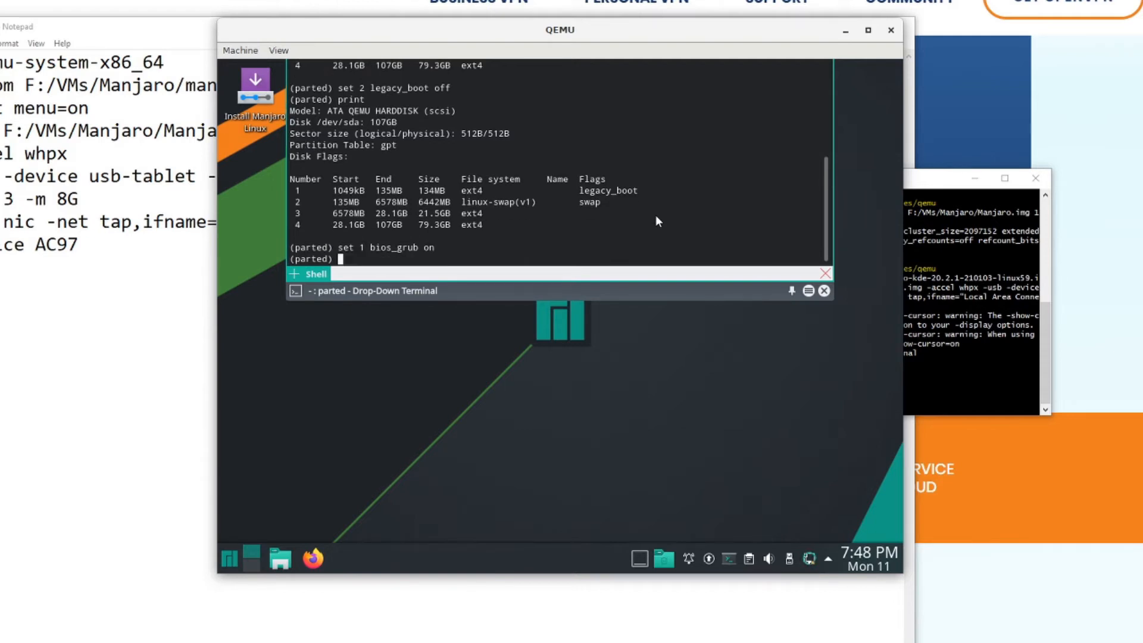
text(print)
key(Return)
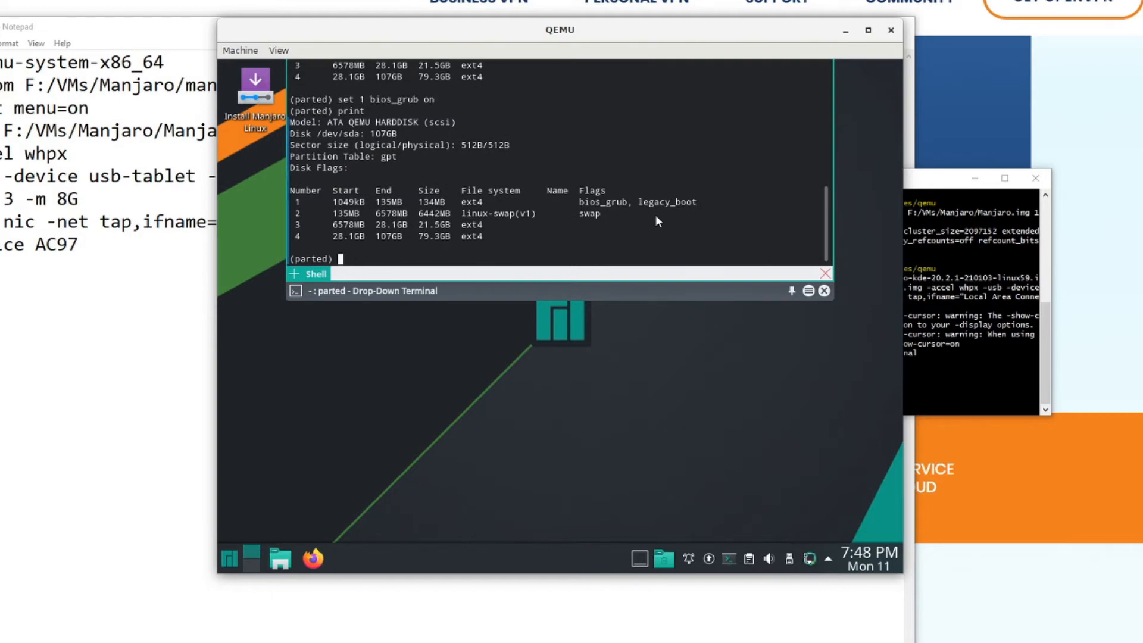
- List parted's help, quit parted, and exit both the root shell and the drop-down terminal
text(help)
key(Return)
text(q)
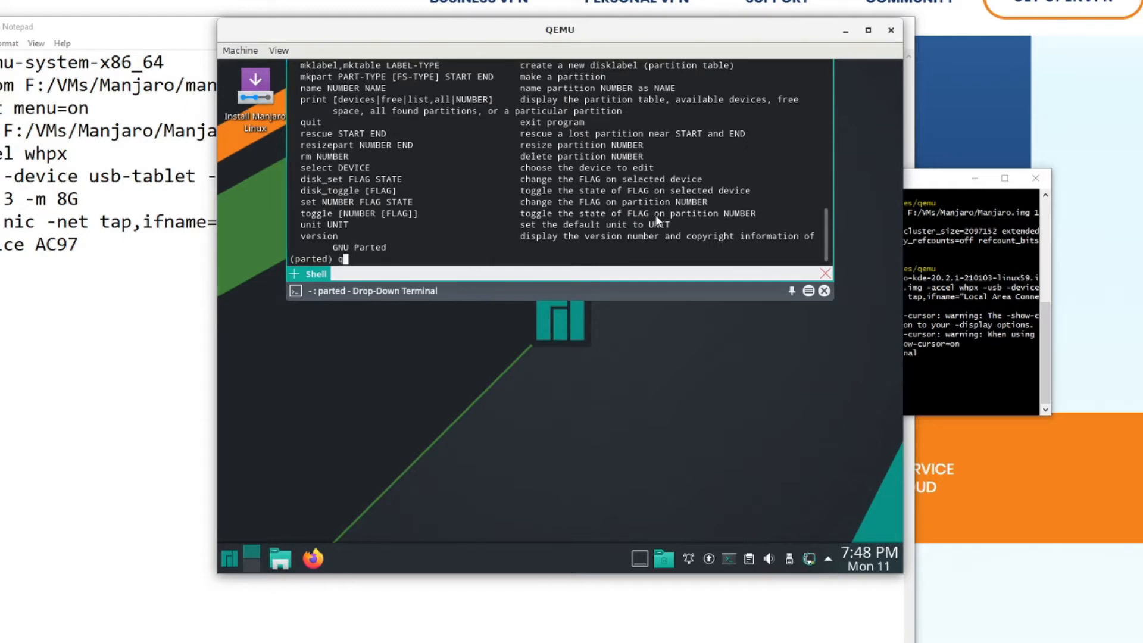
text(uit)
key(Return)
text(exit)
key(Return)
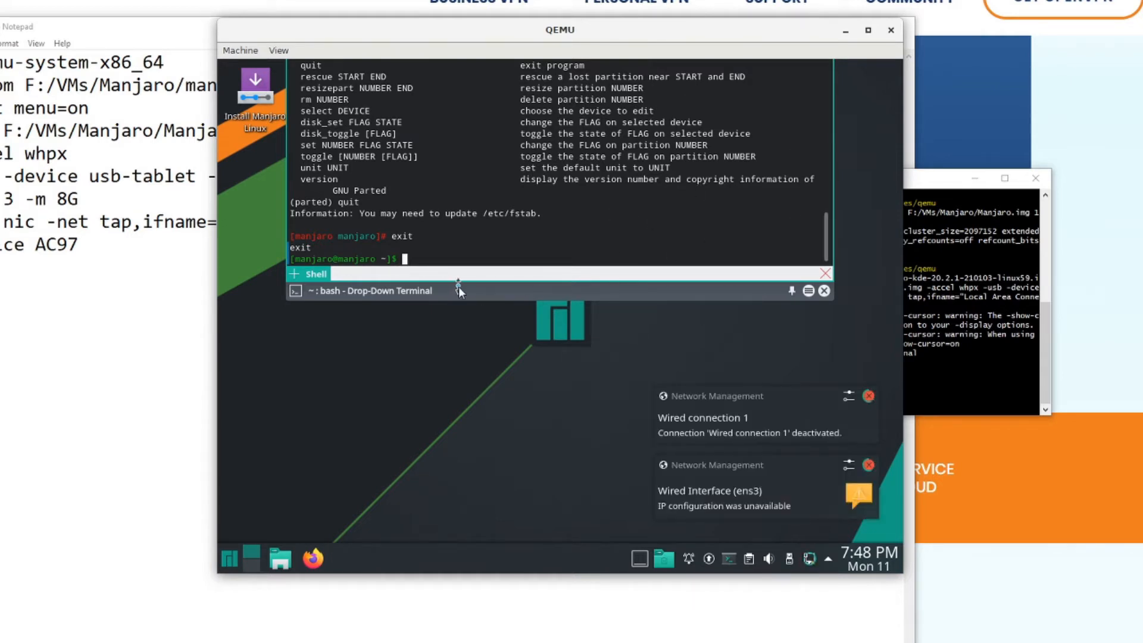
text(exit)
key(Return)
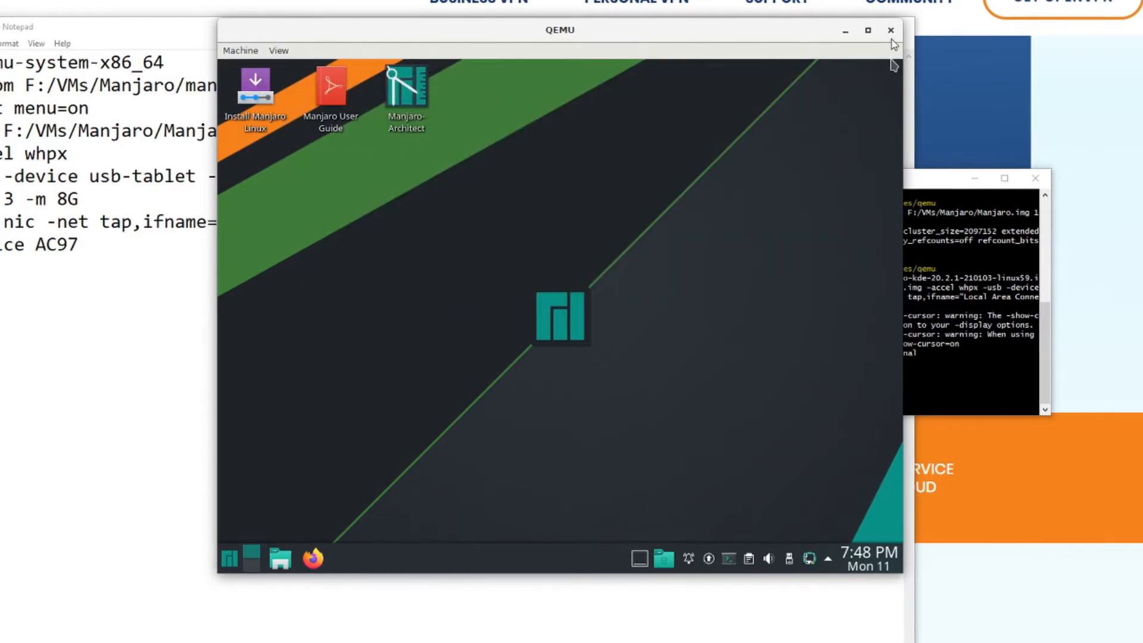
- Close the live virtual machine, relaunch it with the previous QEMU command, and try booting from the 100 GiB hard disk
click(891, 30)
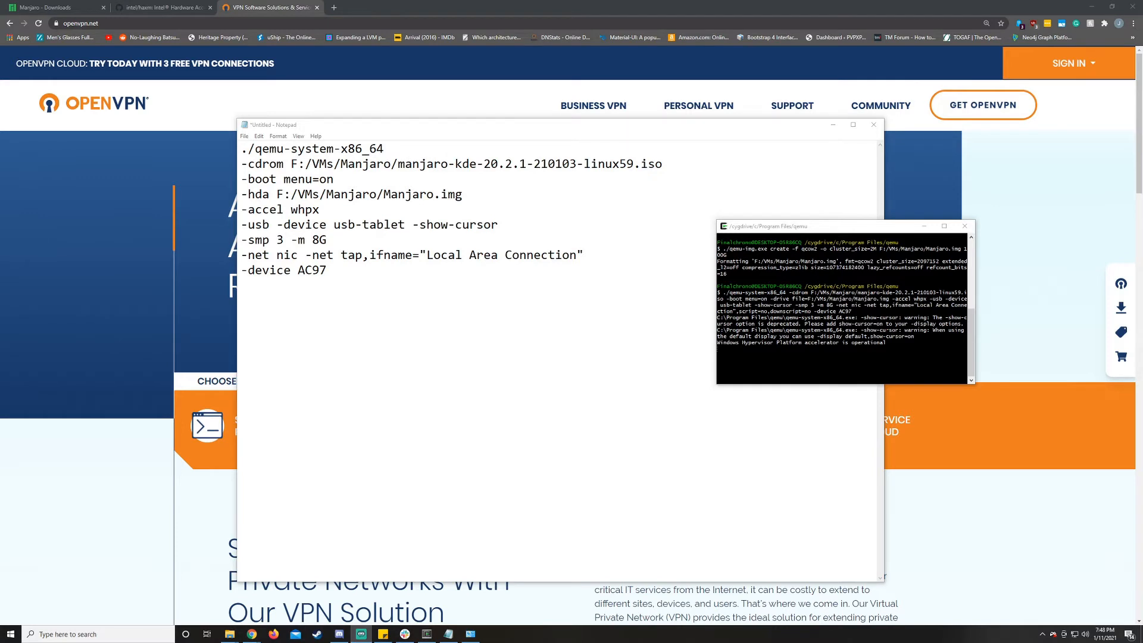
key(Up)
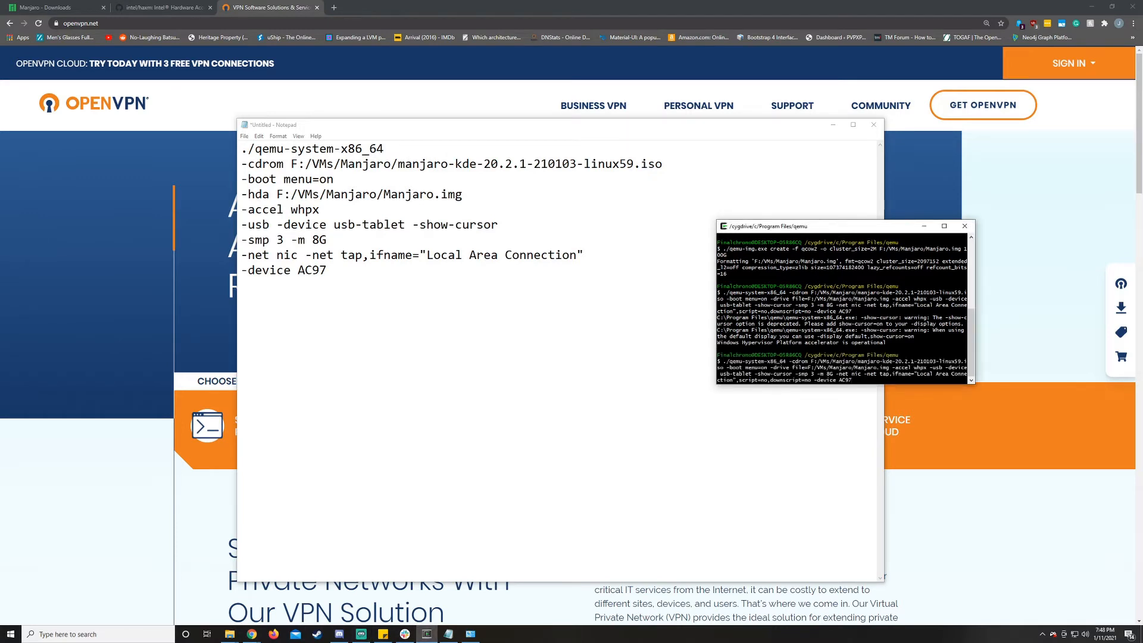
key(Return)
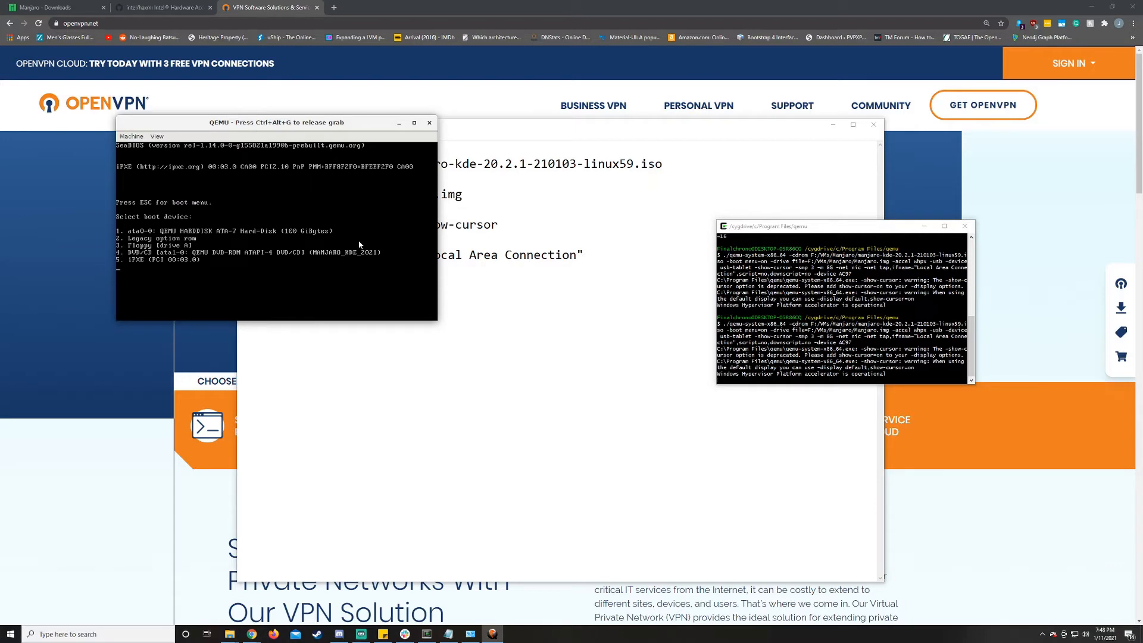
key(1)
drag(342, 127, 640, 190)
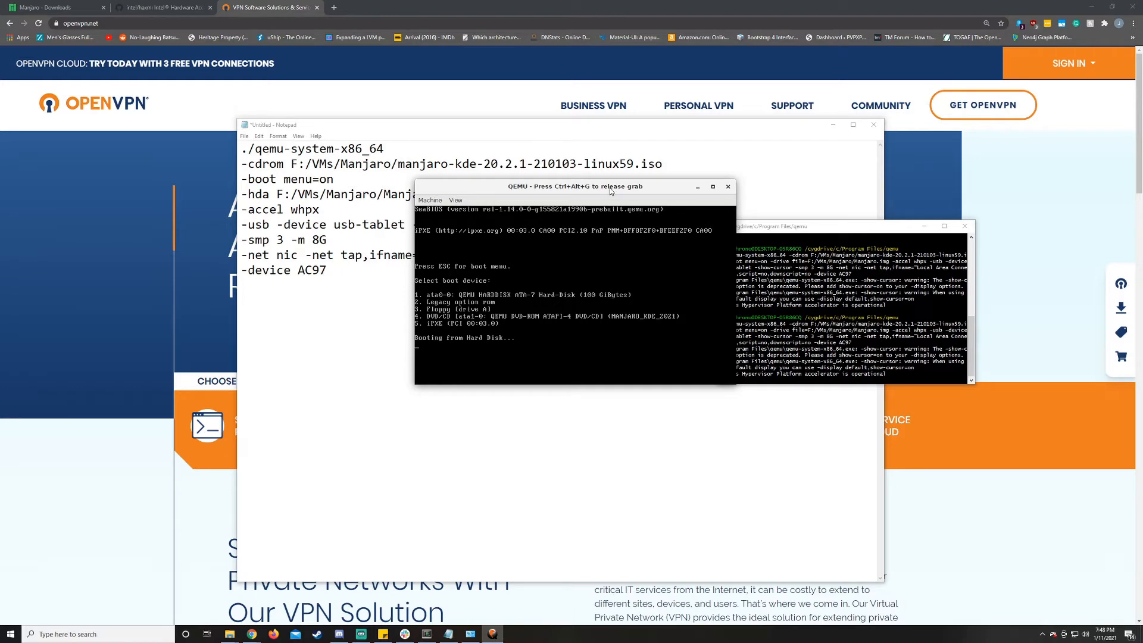
drag(610, 192, 635, 188)
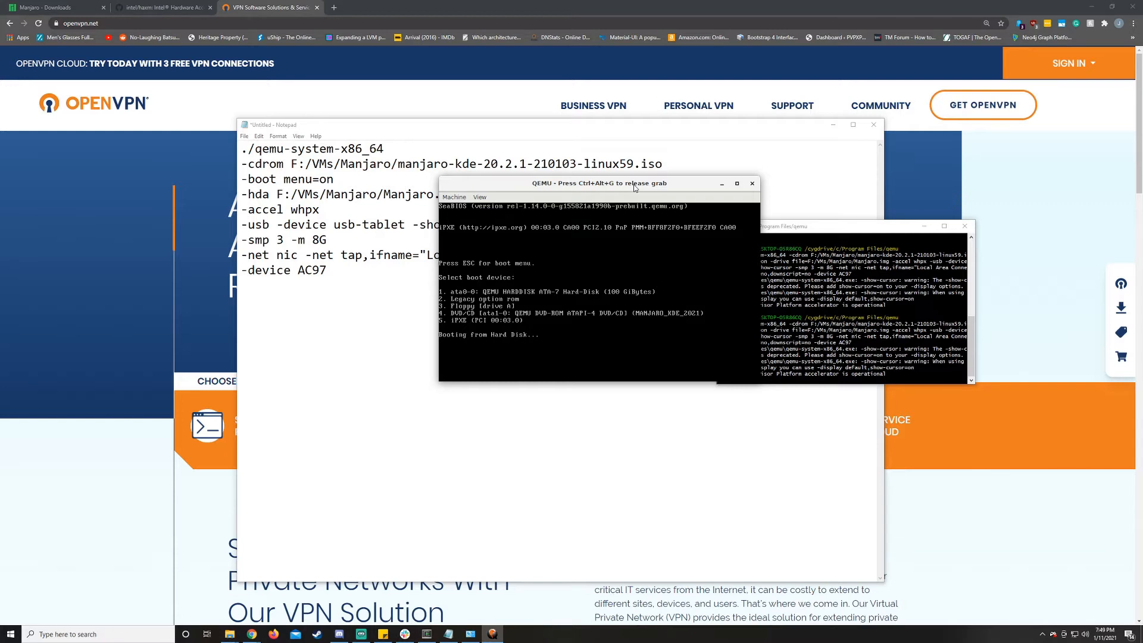
mouse_move(634, 188)
mouse_down()
mouse_move(660, 192)
mouse_move(651, 203)
mouse_up()
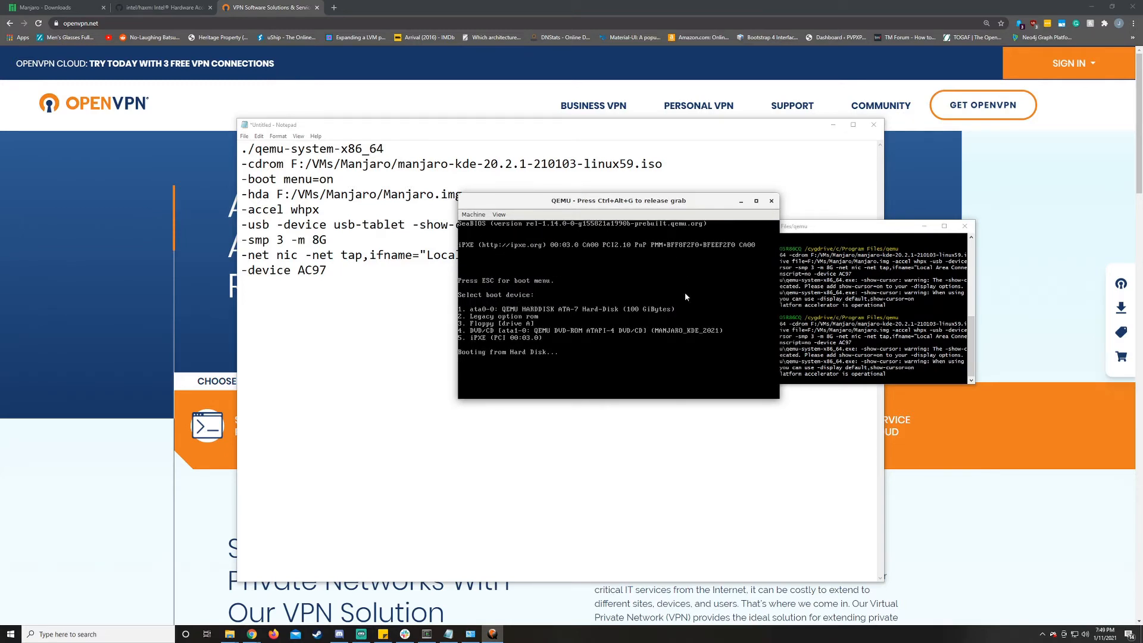
- Close and relaunch the virtual machine, and try once more to boot it from the hard disk
click(771, 201)
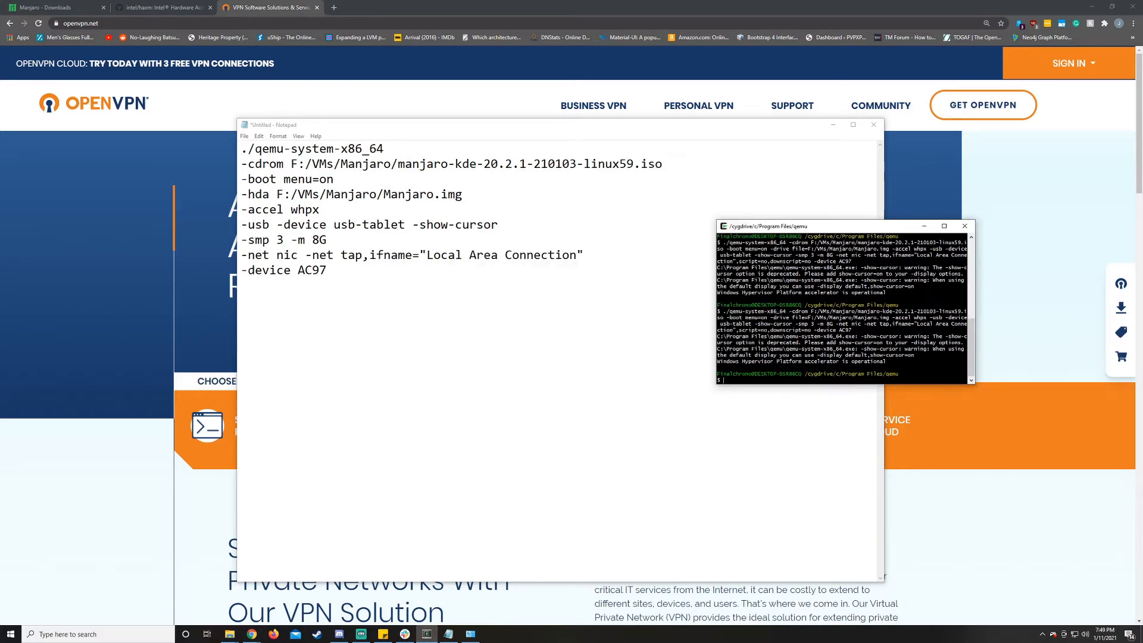
key(Up)
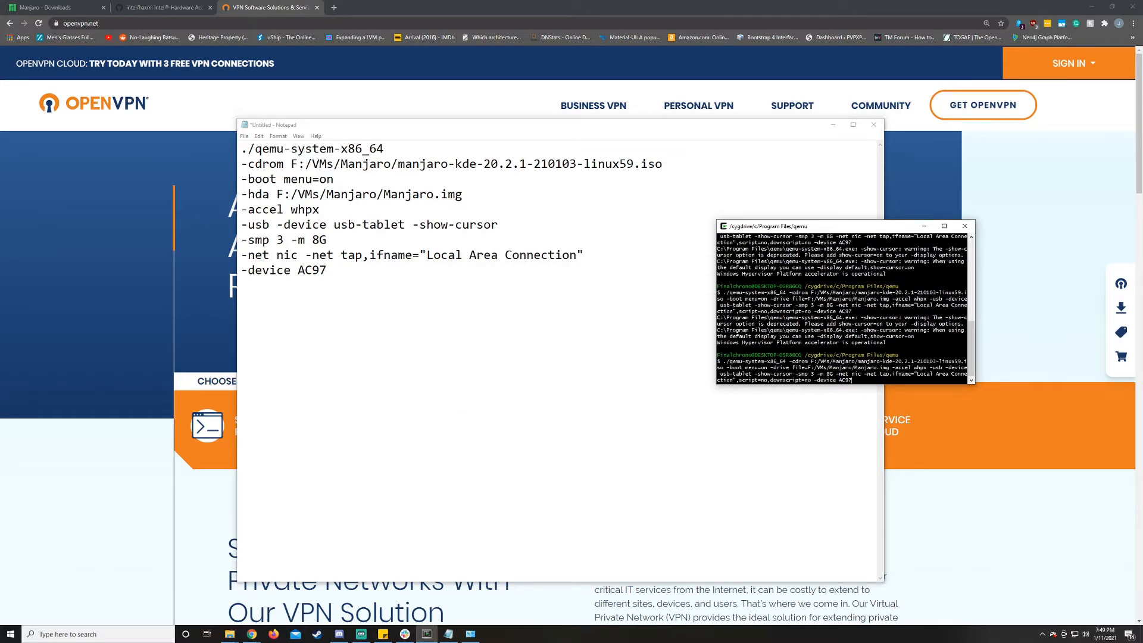
key(Return)
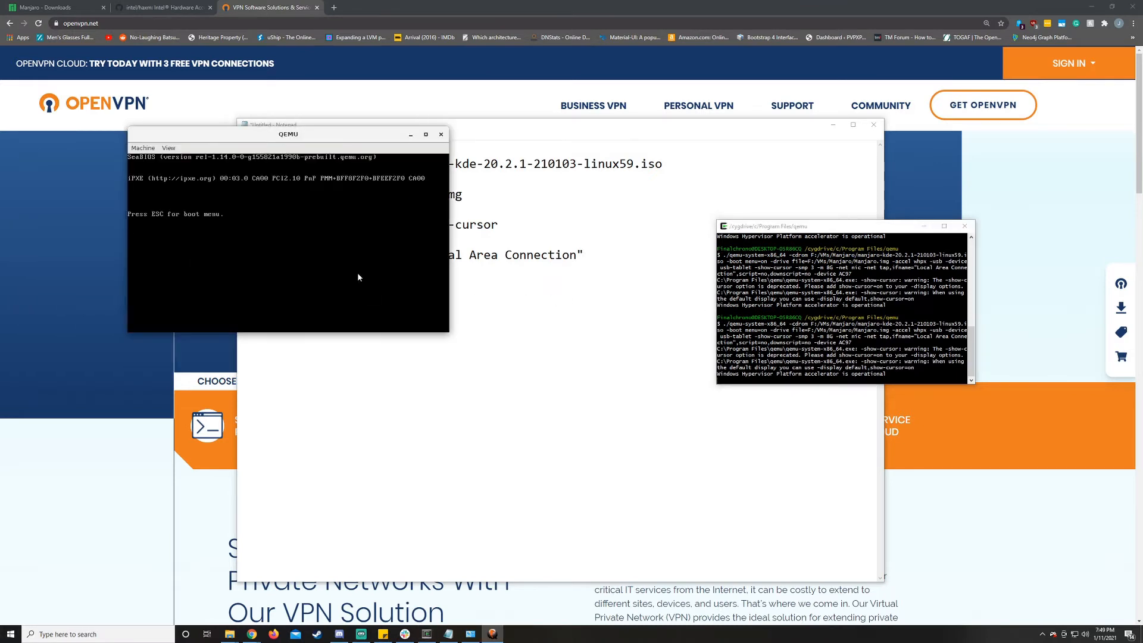
key(Escape)
key(1)
drag(353, 138, 708, 177)
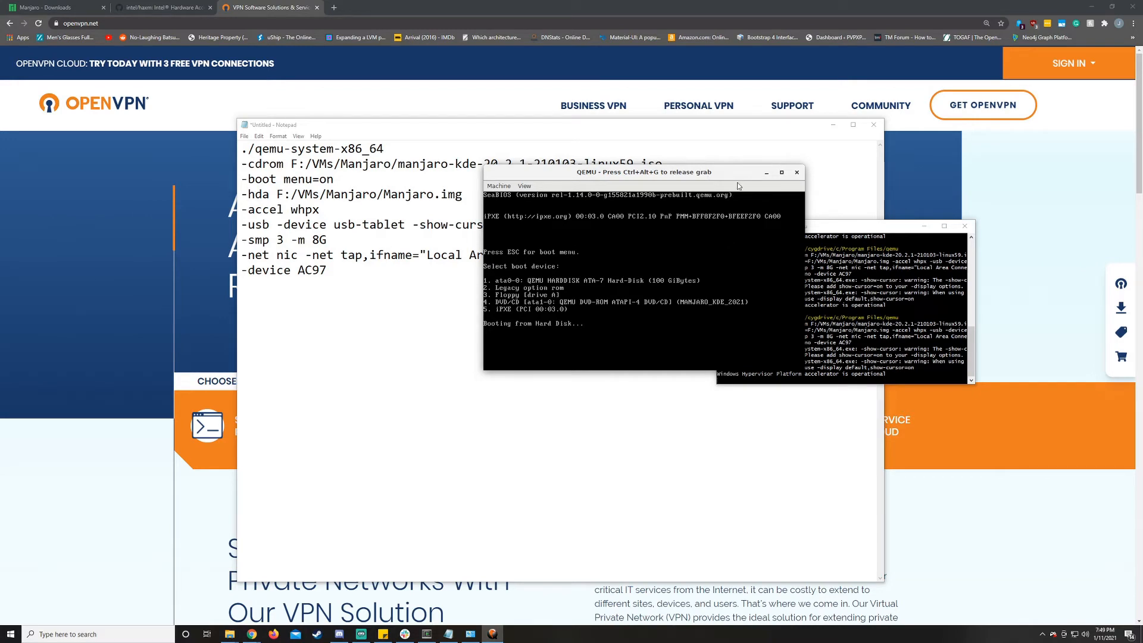
- Close and relaunch the virtual machine, booting it from the Manjaro DVD/CD device instead
click(796, 173)
key(Up)
key(Return)
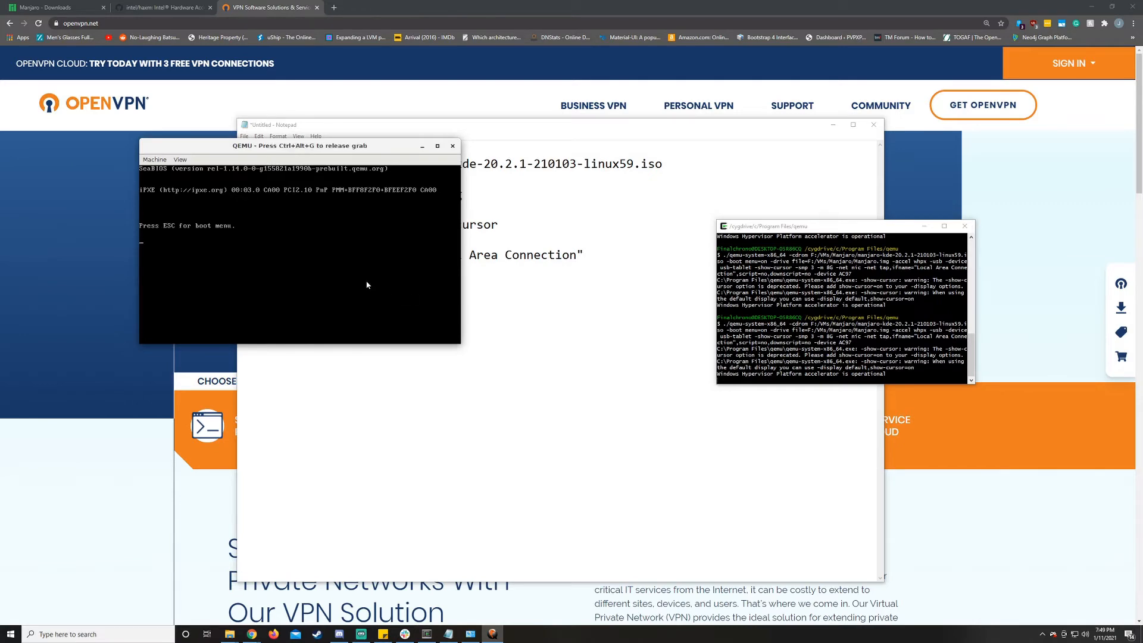
key(Escape)
key(4)
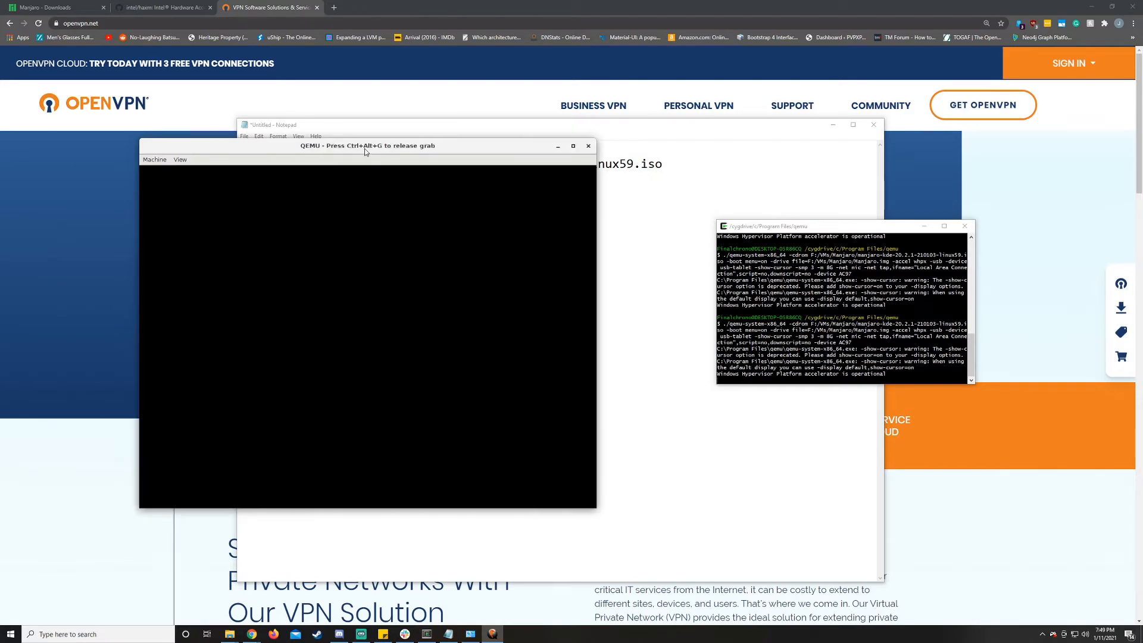
drag(365, 148, 559, 150)
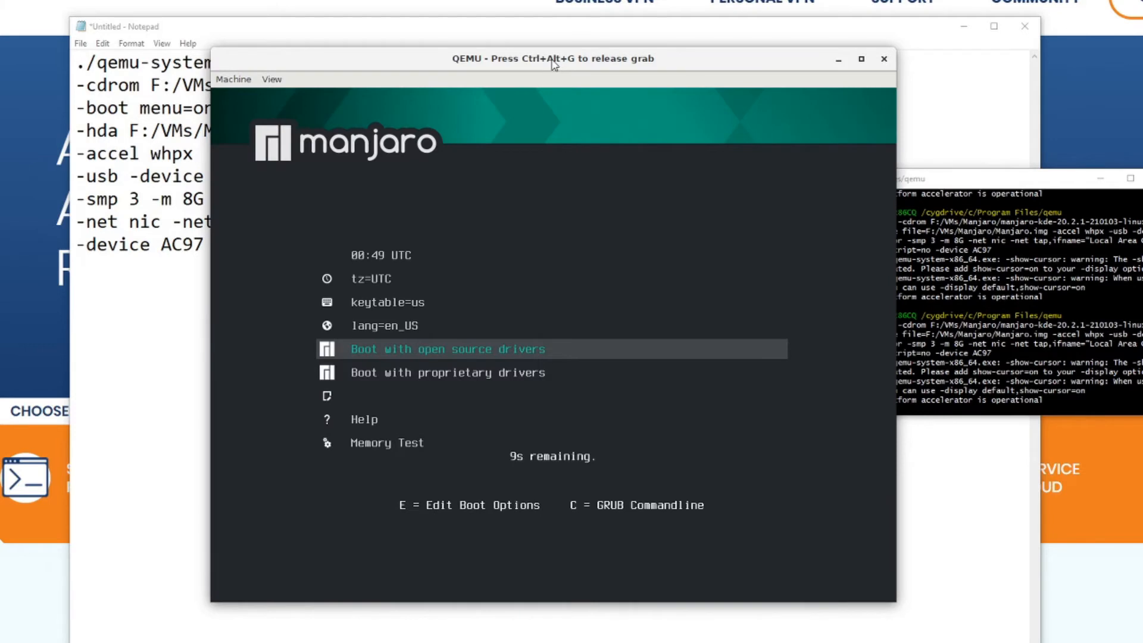
- Boot the live system with open source drivers, release the input grab, and close the Manjaro Hello window
key(Up)
key(Down)
key(Return)
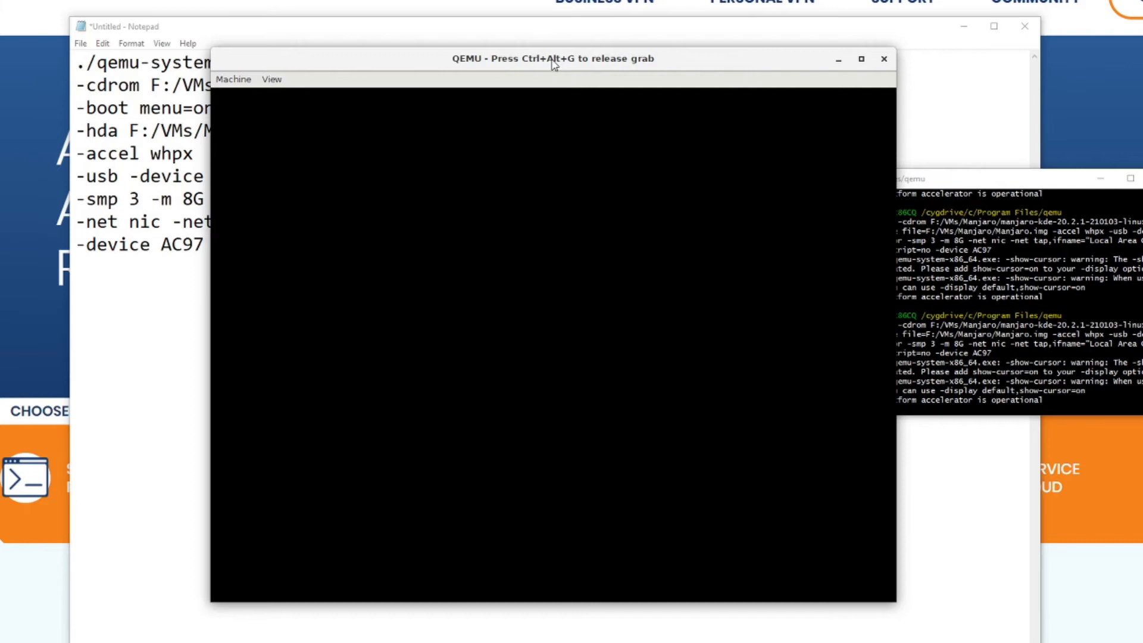
key(ctrl+alt+g)
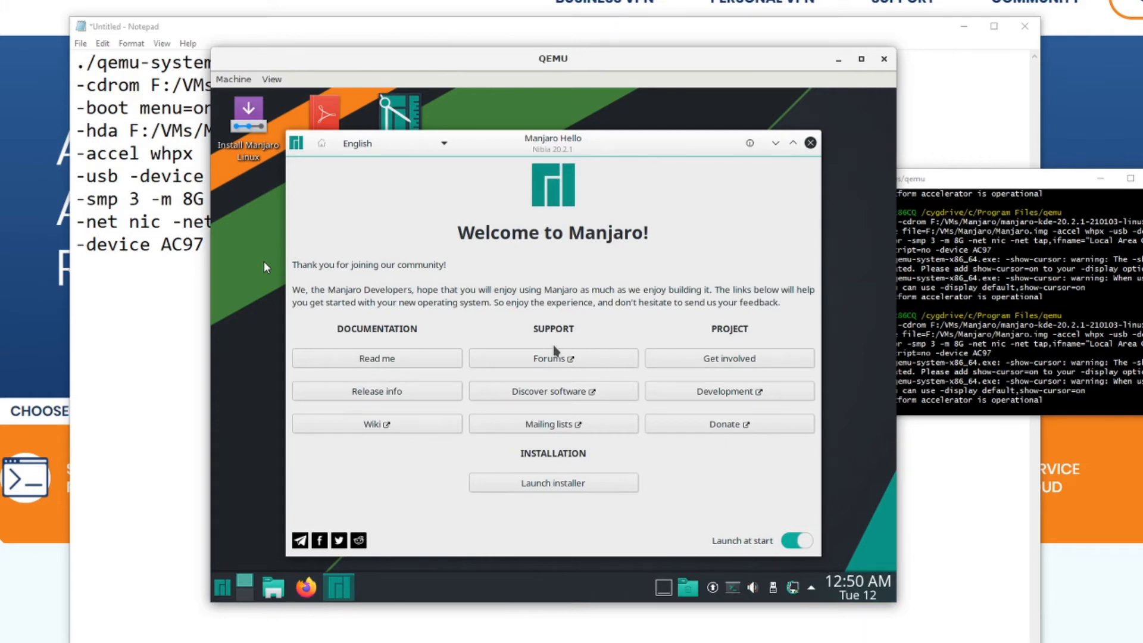
click(810, 143)
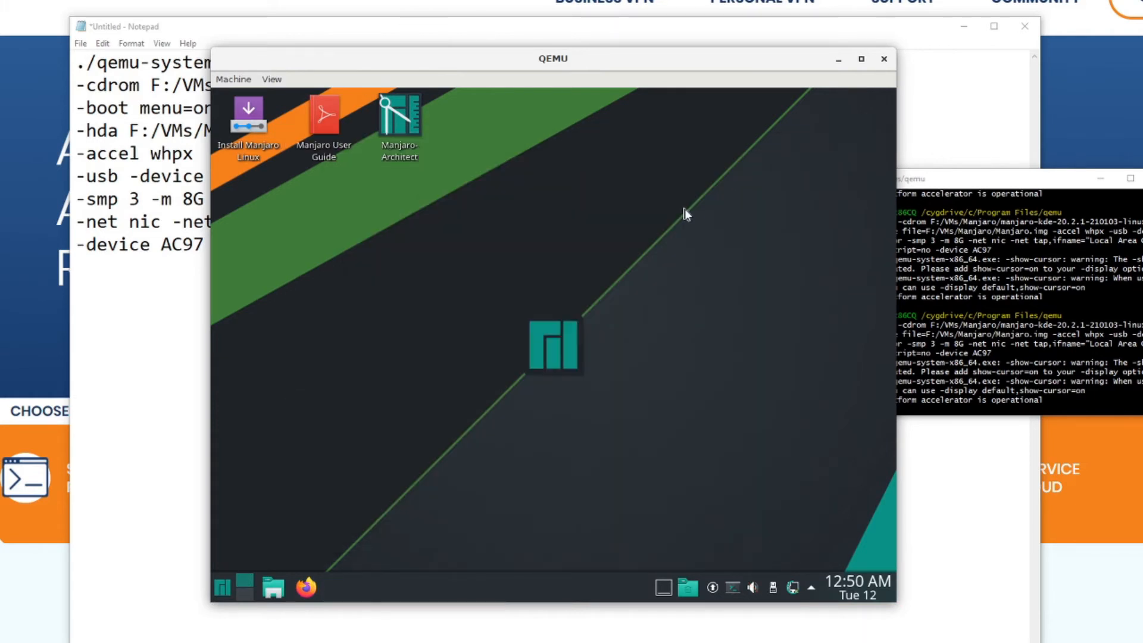
- Open a root shell in the drop-down terminal and enter the installed system with manjaro-chroot -a
key(F12)
text(su)
key(Return)
text(manjaro-chroot -a)
key(Return)
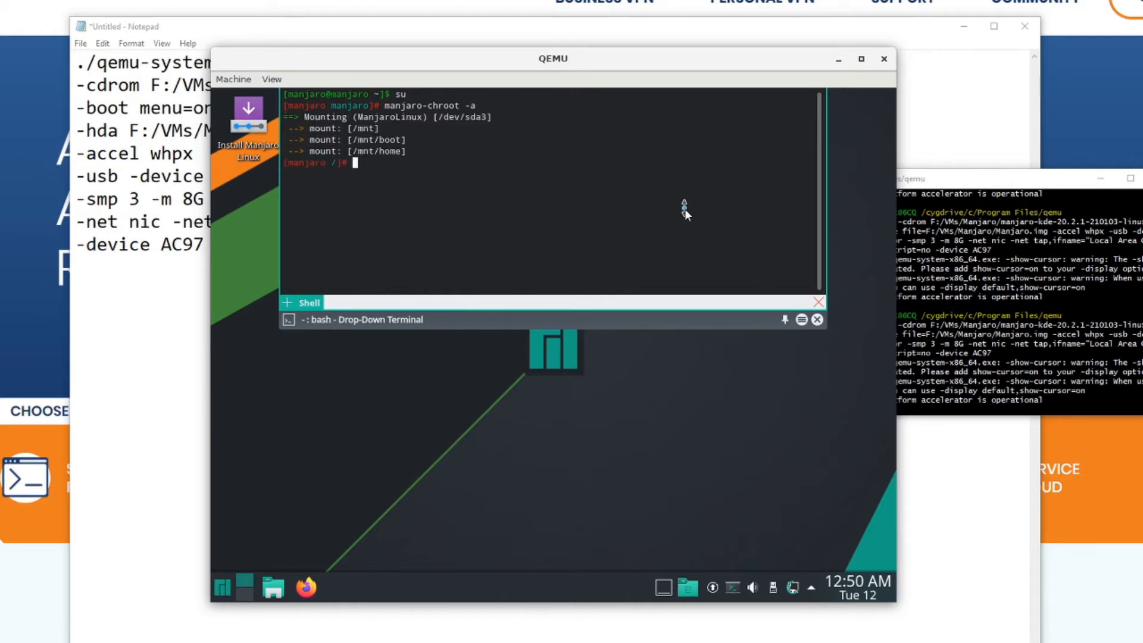
- Run grub-install --force --target=i386-pc --recheck --boot-directory=/boot /dev/sda in the chroot, and dismiss the network notifications
text(grub-install --force --target=i386-pc --recheck)
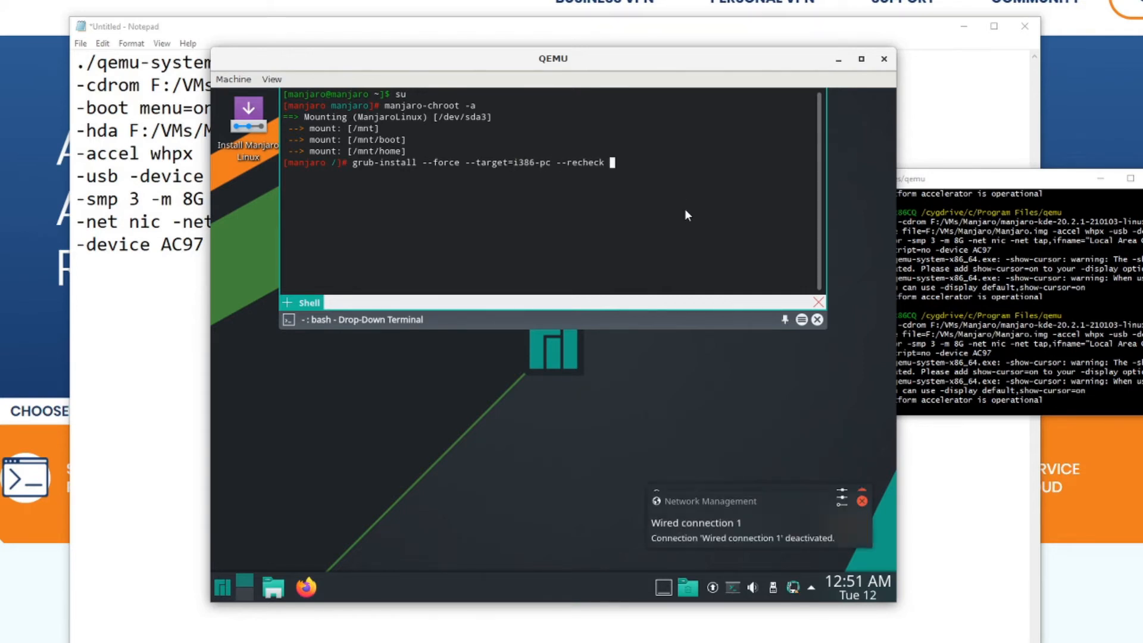
text( --boot-directory=/o)
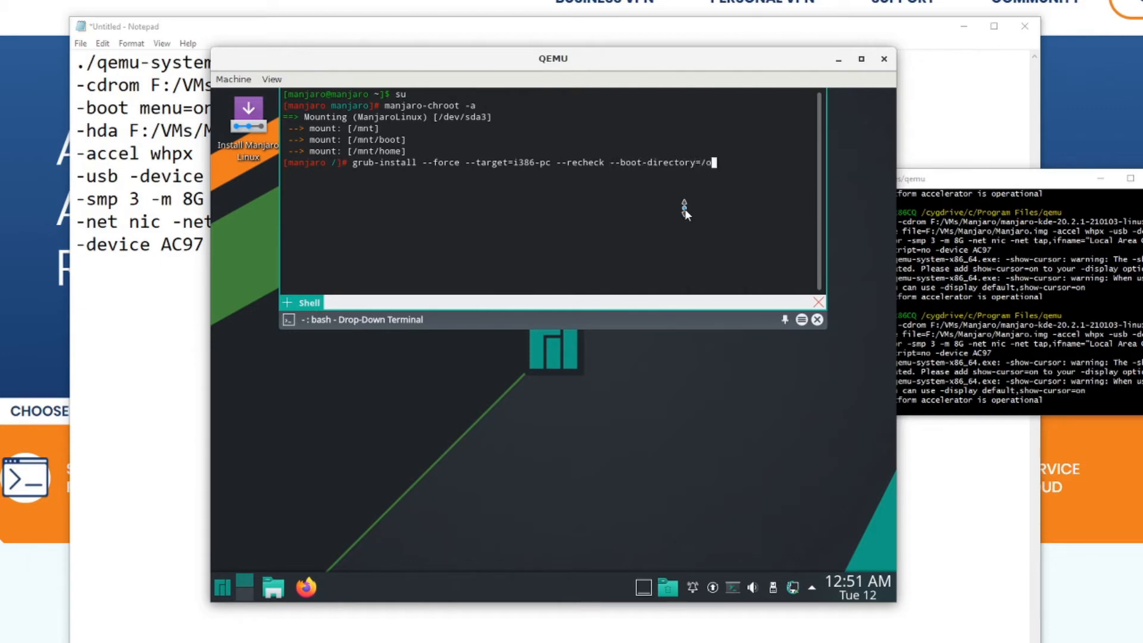
key(BackSpace)
text(boot /dev/sda)
key(Left)
key(Left)
key(Left)
key(Left)
key(Left)
key(Left)
key(Left)
key(Left)
key(Left)
key(Left)
key(Left)
key(Left)
key(Left)
key(Left)
key(Left)
key(Left)
key(Left)
key(Left)
key(Left)
key(Left)
key(Left)
key(Left)
key(Left)
key(Left)
key(Left)
key(Left)
key(Left)
key(Left)
key(Left)
key(Left)
key(Left)
key(Left)
key(Right)
key(Right)
key(Right)
key(Right)
key(Right)
key(Right)
key(Right)
key(Right)
key(Right)
key(Right)
key(Right)
key(Right)
key(Right)
key(Right)
key(Left)
key(Left)
key(Right)
key(Right)
key(Right)
key(Right)
key(Right)
key(Right)
key(Right)
key(Right)
key(Right)
key(Right)
key(Right)
key(Right)
key(Right)
key(Right)
key(Right)
key(Right)
key(Right)
key(Right)
key(Left)
key(Right)
key(Right)
key(Right)
key(Right)
key(Right)
key(Right)
key(Right)
key(Right)
key(Right)
key(Return)
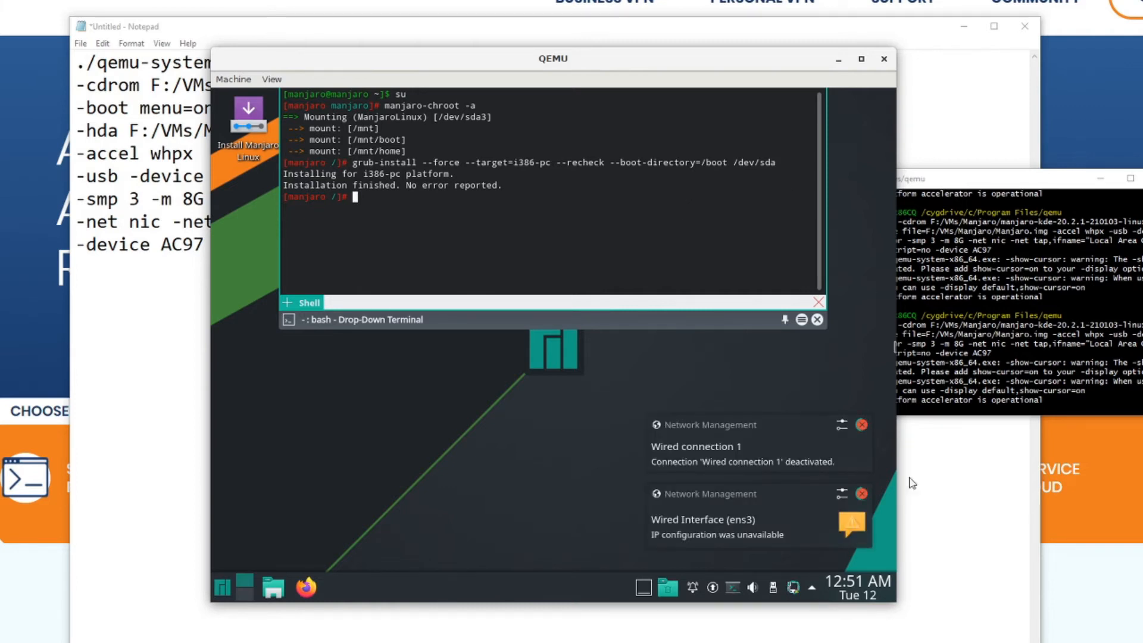
click(861, 425)
click(862, 494)
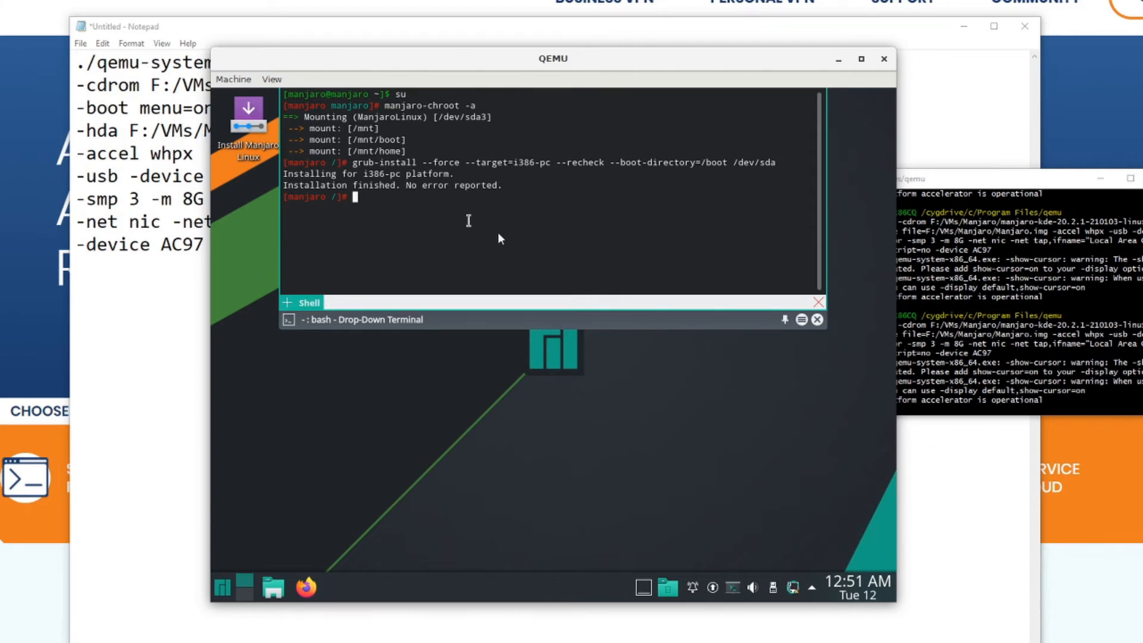
- Generate the GRUB configuration in the chroot by running grub-mkconfig -o /boot/grub/grub.cfg
text(grub-mkconfig -o /boot/gruyb)
key(BackSpace)
key(BackSpace)
text(b/)
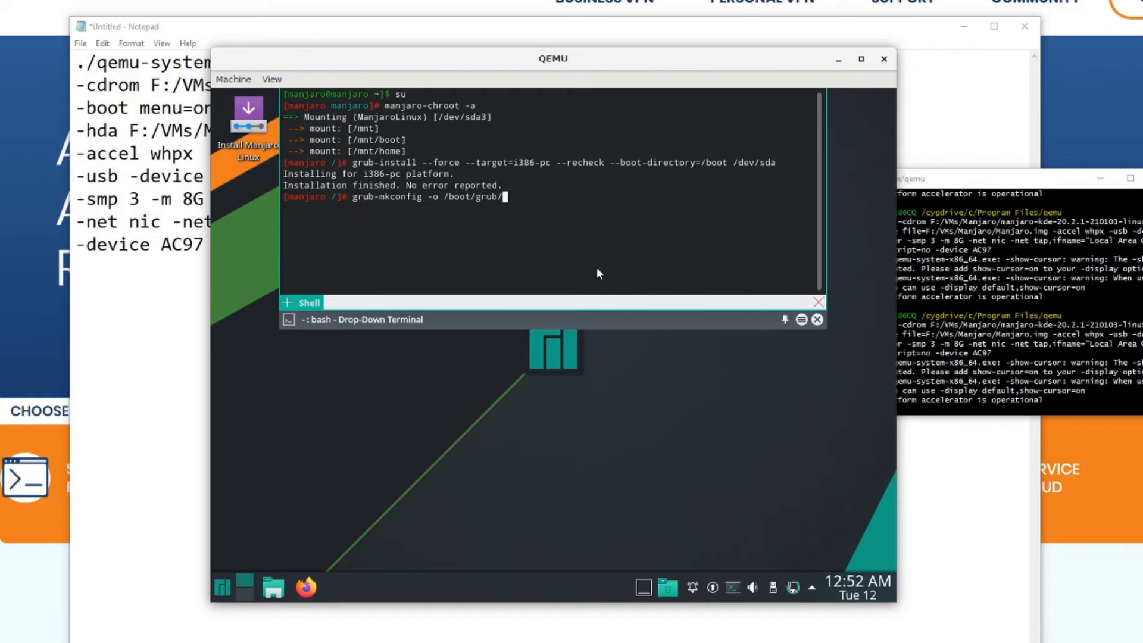
text(grub.cfg)
key(Return)
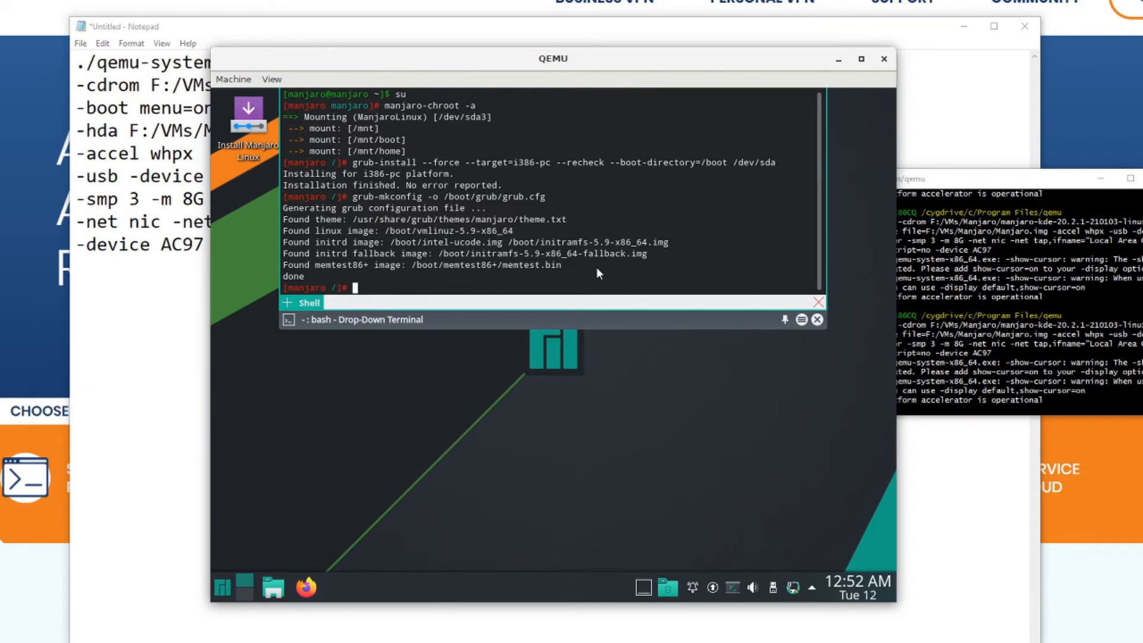
- Exit the chroot, the root shell and the drop-down terminal, and close the virtual machine
text(exit)
key(Return)
text(exit)
key(Return)
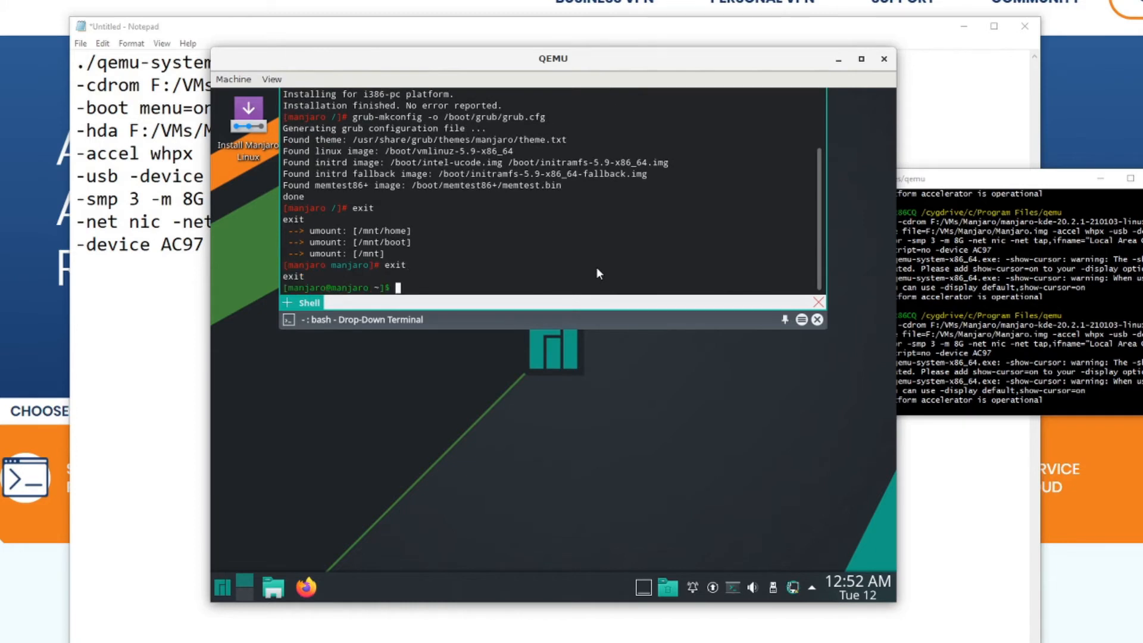
text(exit)
key(Return)
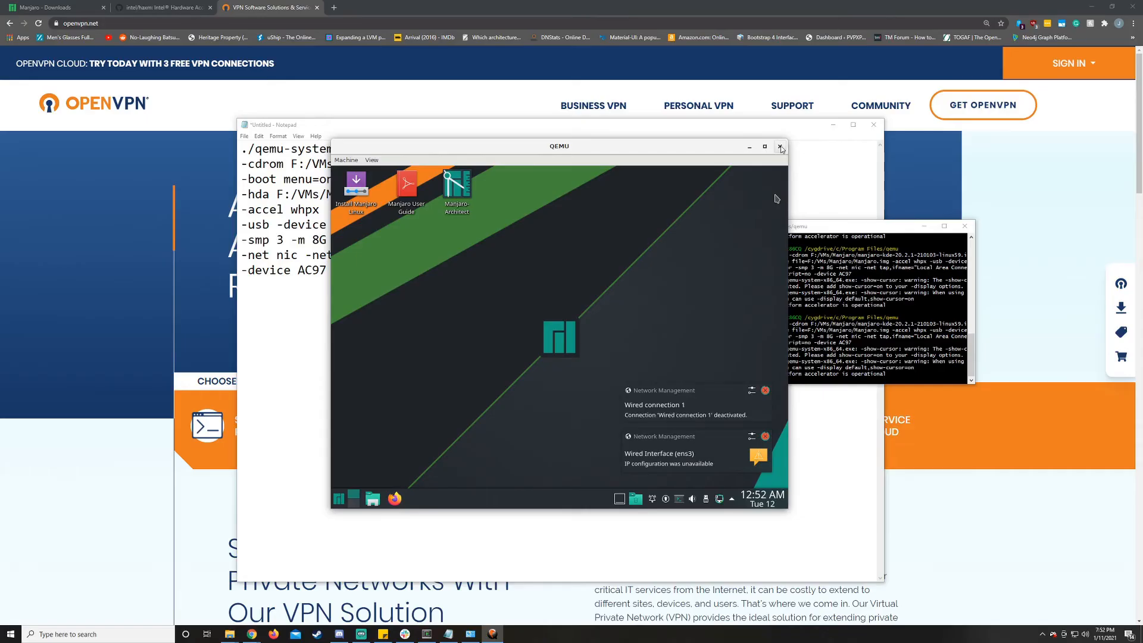
click(779, 147)
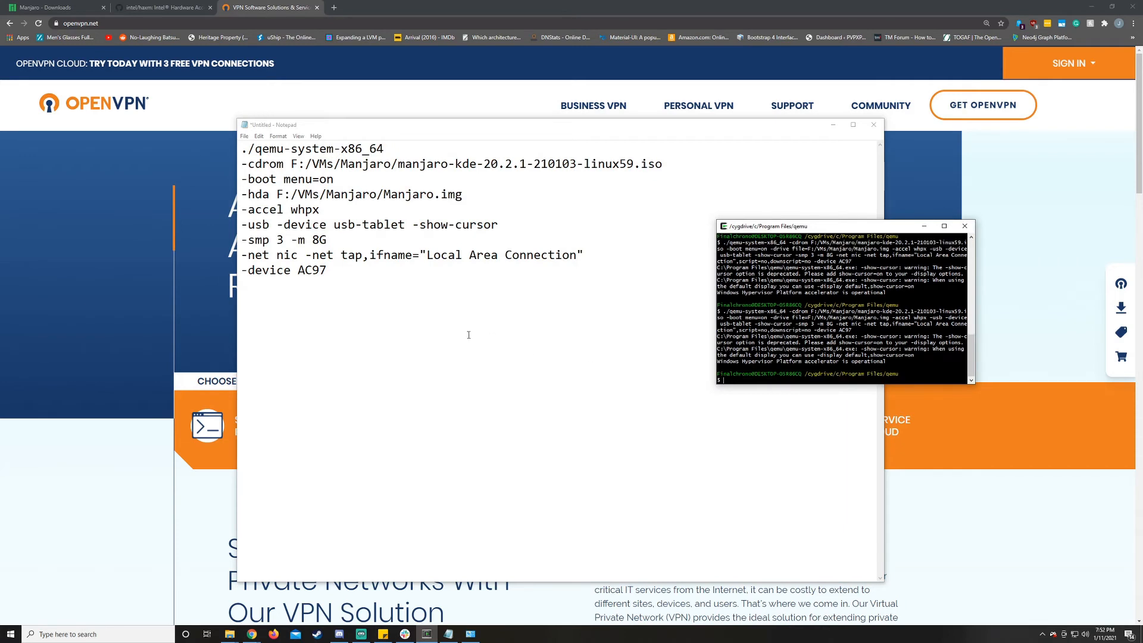
- Remove the -cdrom and -boot menu=on lines from the launch command notes in Notepad
click(419, 289)
key(alt+Tab)
drag(673, 166, 217, 157)
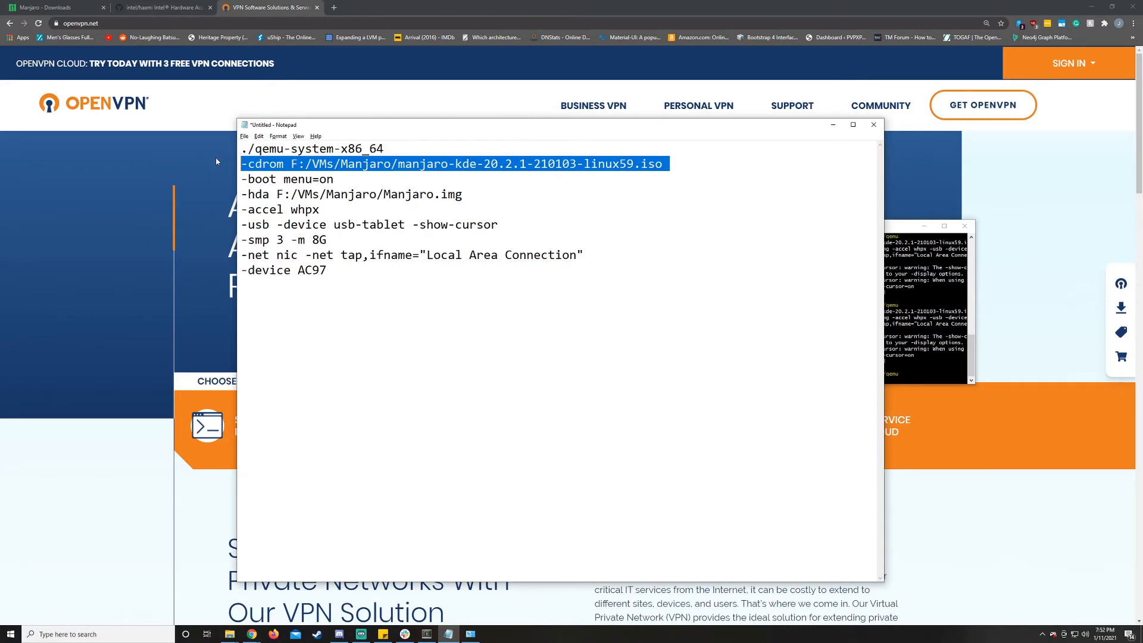
key(Delete)
key(Delete)
key(End)
key(shift+Home)
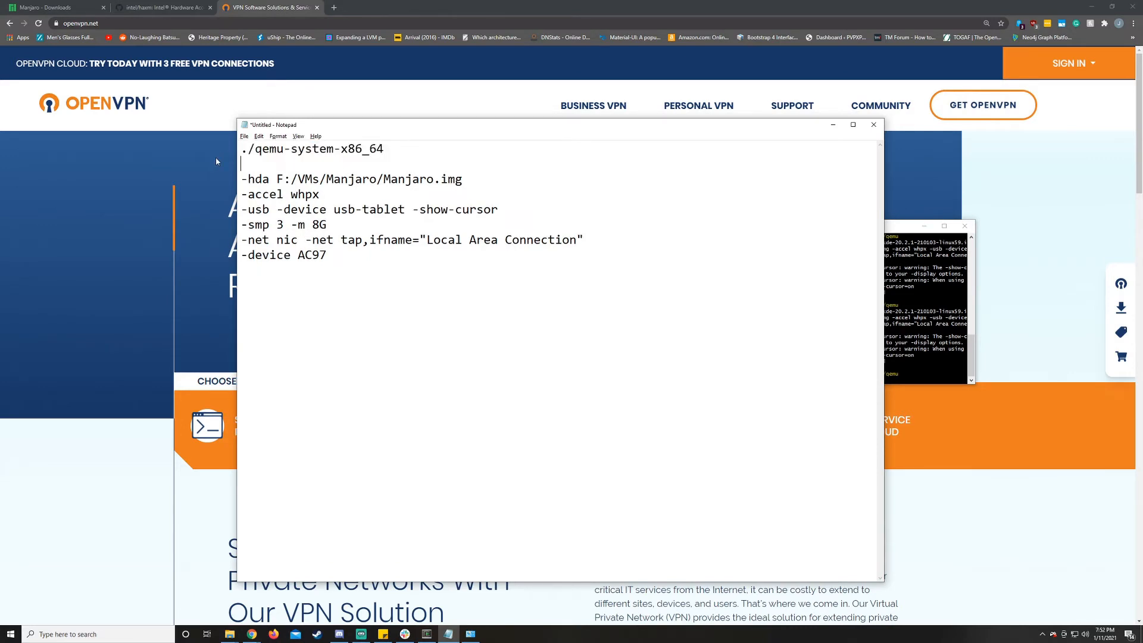
key(Delete)
key(Delete)
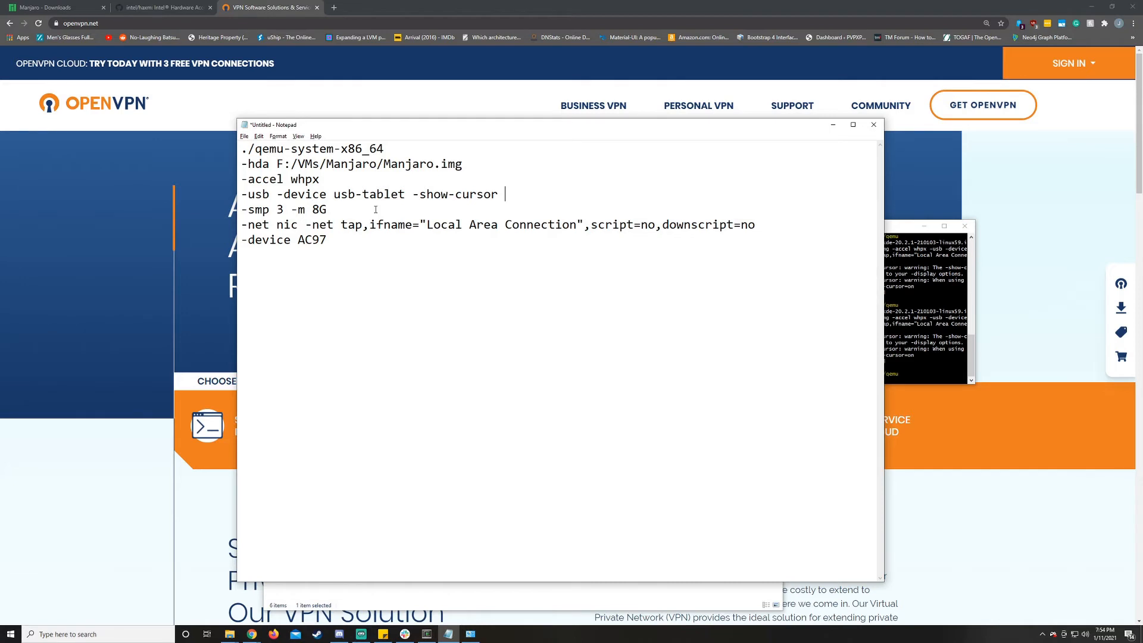
- Add a -vga virtio line below the -usb -device usb-tablet line in the notes
key(Return)
text(-vga virtion)
key(BackSpace)
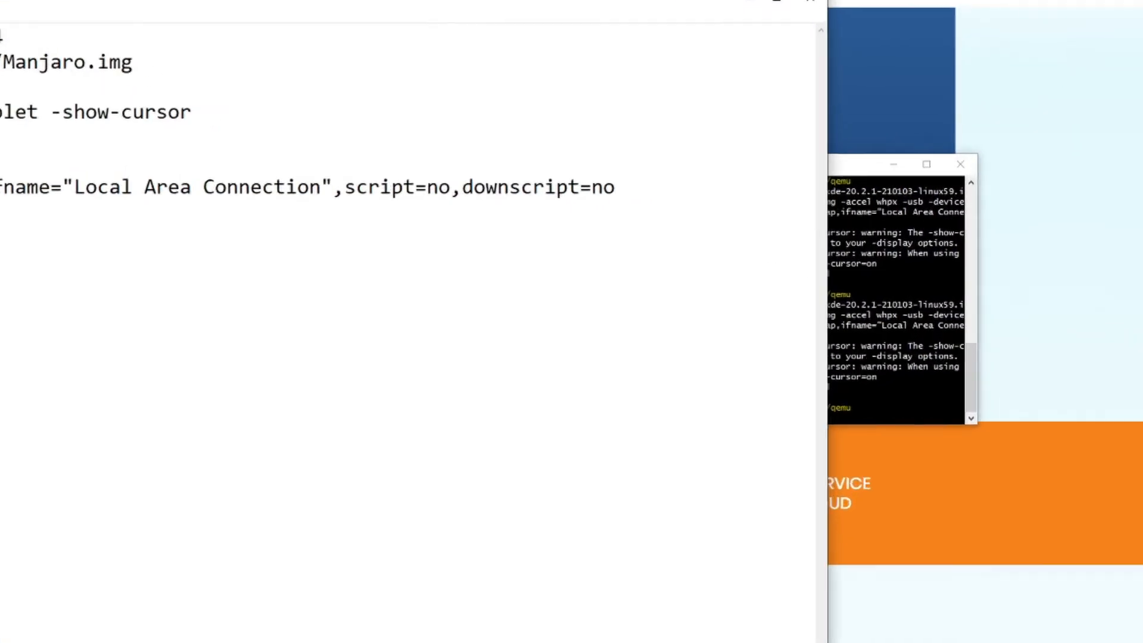
- Recall the last launch command in the Cygwin terminal, remove its -cdrom and -boot options, and replace -drive file= with -hda
key(alt+Tab)
key(Up)
key(Left)
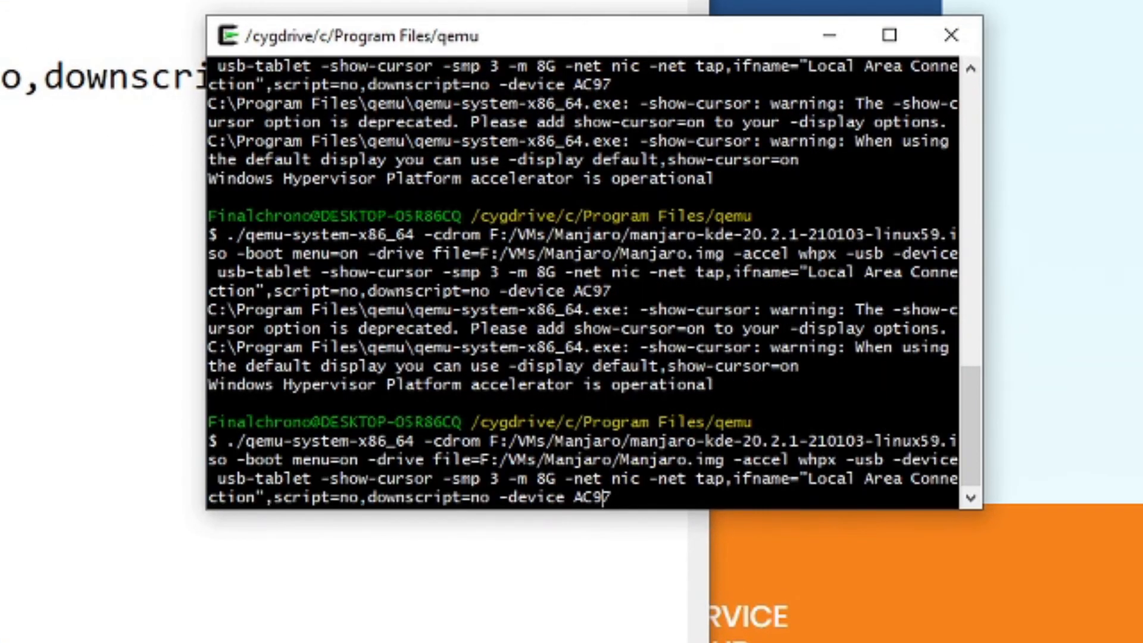
key(Left)
key(Left)
key(Left)
key(Left)
key(Left)
key(Left)
key(Left)
key(Left)
key(Left)
key(Home)
key(Right)
key(Right)
key(Right)
key(Right)
key(Right)
key(Right)
key(Right)
key(Right)
key(Right)
key(Right)
key(Right)
key(Right)
key(Right)
key(Right)
key(Right)
key(Right)
key(Right)
key(Right)
key(Right)
key(Right)
key(Right)
key(Right)
key(Right)
key(Right)
key(Right)
key(Right)
key(Right)
key(Right)
key(Right)
key(Right)
key(Right)
key(Right)
key(Right)
key(Right)
key(Right)
key(Right)
key(Right)
key(Right)
key(Right)
key(Right)
key(Right)
key(Right)
key(Right)
key(Right)
key(Right)
key(Right)
key(Right)
key(Right)
key(Right)
key(Right)
key(Right)
key(Right)
key(Right)
key(Right)
key(BackSpace)
key(BackSpace)
key(BackSpace)
key(BackSpace)
key(BackSpace)
text(hda)
key(Left)
key(Left)
key(Left)
key(Left)
key(BackSpace)
key(BackSpace)
key(BackSpace)
key(BackSpace)
key(BackSpace)
key(BackSpace)
key(BackSpace)
key(BackSpace)
key(BackSpace)
key(BackSpace)
key(BackSpace)
key(BackSpace)
key(BackSpace)
key(BackSpace)
key(BackSpace)
key(BackSpace)
key(BackSpace)
key(BackSpace)
key(BackSpace)
key(BackSpace)
key(BackSpace)
key(BackSpace)
key(BackSpace)
key(BackSpace)
key(BackSpace)
key(BackSpace)
key(BackSpace)
key(BackSpace)
key(BackSpace)
key(BackSpace)
key(BackSpace)
key(BackSpace)
key(BackSpace)
key(BackSpace)
key(BackSpace)
key(BackSpace)
key(BackSpace)
key(BackSpace)
key(BackSpace)
key(BackSpace)
key(Right)
key(Right)
key(Right)
key(Right)
key(Right)
key(Right)
key(Right)
key(Right)
key(Right)
key(Right)
key(BackSpace)
key(BackSpace)
key(BackSpace)
key(BackSpace)
key(BackSpace)
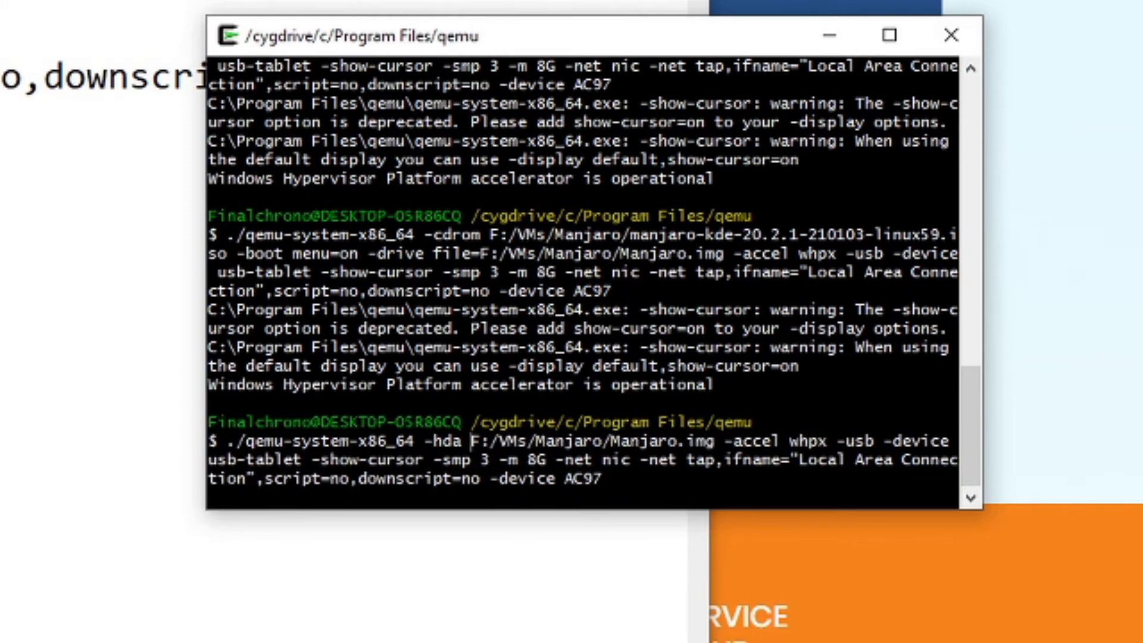
- Insert -vga virtio after -accel whpx in the launch command
key(Right)
key(Right)
key(Right)
key(Right)
key(Right)
key(Right)
key(Right)
key(Right)
key(Right)
key(Right)
key(Right)
key(Right)
key(Right)
key(Right)
key(Right)
key(Right)
key(Right)
key(Right)
key(Right)
key(Right)
key(Right)
text(-vga virtio)
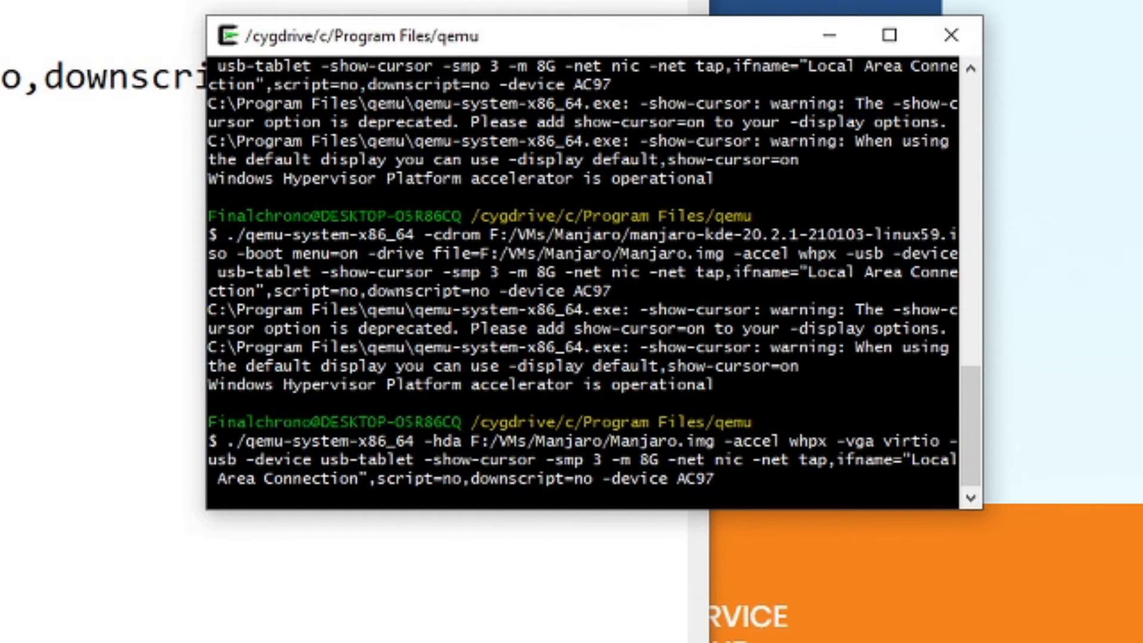
- Try to launch the virtual machine with -cpu Broadwell added before the -accel option
key(Right)
key(Right)
key(Right)
key(Right)
key(Right)
key(Right)
key(Right)
key(Right)
key(Right)
key(Right)
key(Left)
key(Left)
key(Left)
key(Left)
key(Left)
key(Left)
key(Left)
key(Left)
key(Left)
key(Left)
key(Left)
key(Left)
key(Left)
key(Left)
key(Left)
key(Left)
key(Left)
key(Left)
key(Left)
key(Left)
key(Right)
key(Right)
key(Right)
key(Right)
key(Right)
key(Right)
key(Right)
key(Right)
key(Right)
key(Right)
key(Right)
key(Right)
key(Left)
key(Left)
key(Left)
key(Right)
key(Left)
key(Left)
key(Left)
key(Left)
key(Left)
key(Left)
key(Left)
key(Left)
key(Left)
key(Right)
key(Left)
key(Left)
text(icpu)
key(BackSpace)
key(BackSpace)
key(BackSpace)
key(BackSpace)
text(-cpu Broadwell)
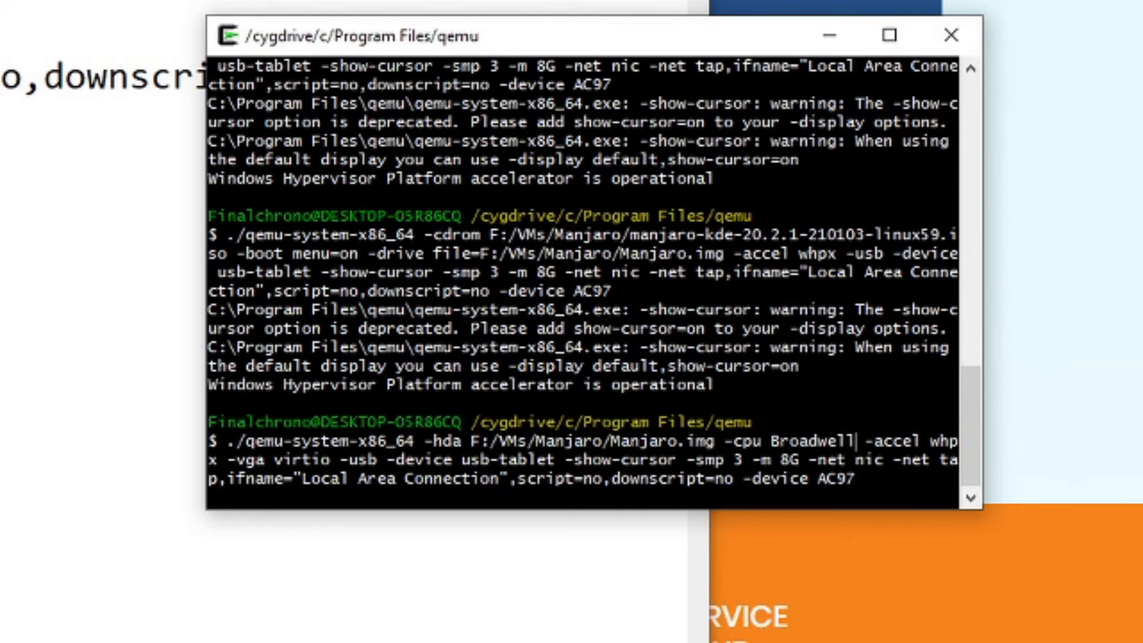
key(Return)
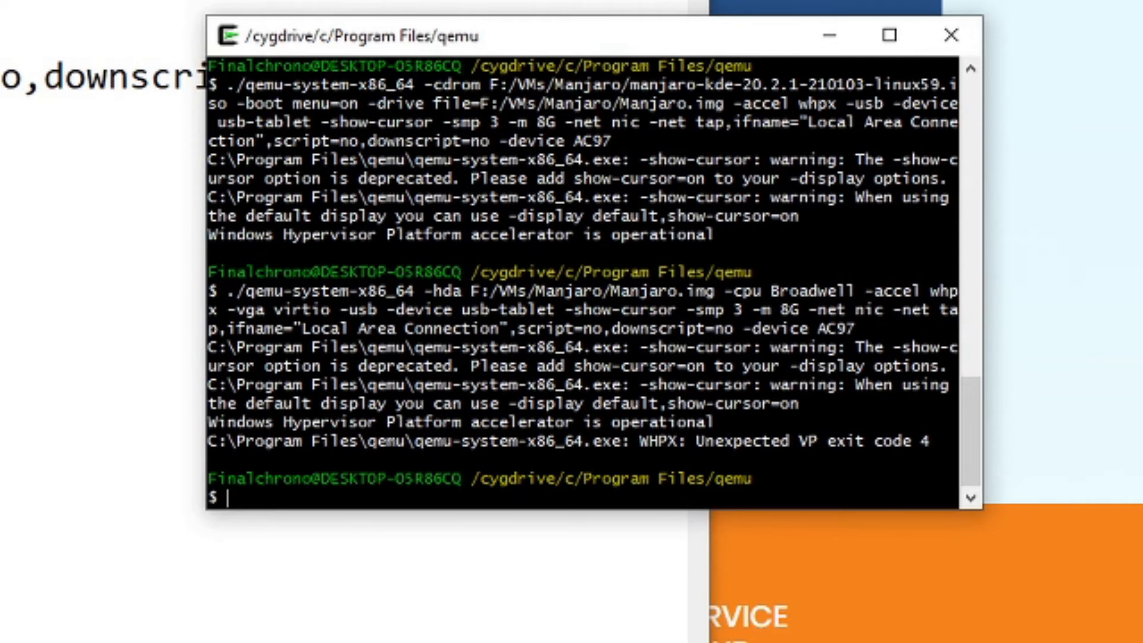
drag(695, 442, 926, 429)
click(926, 430)
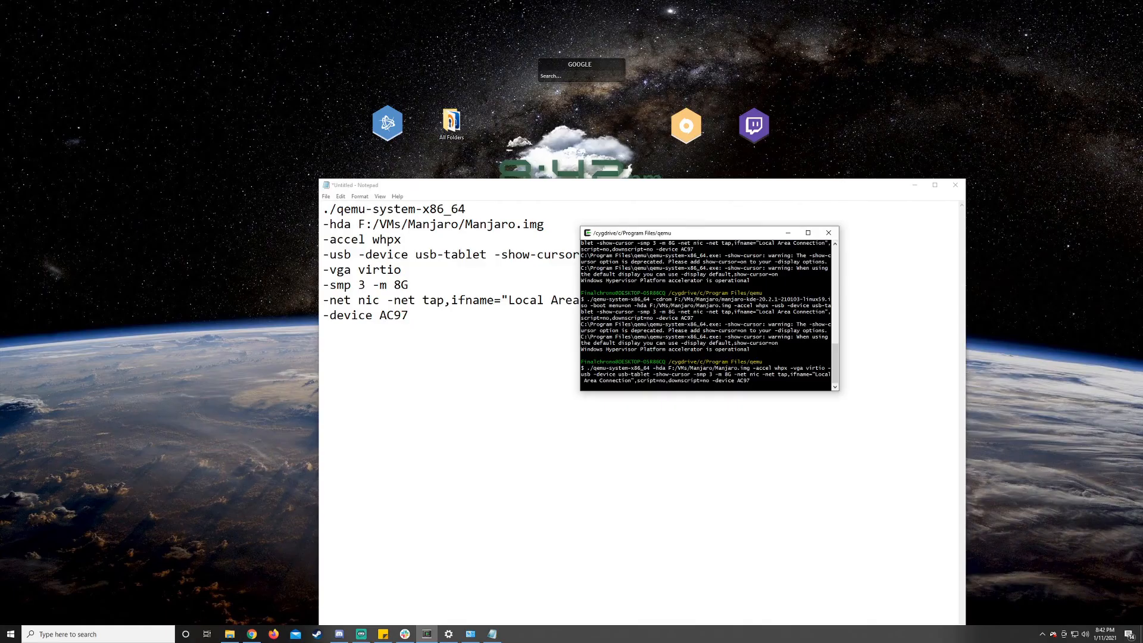
- Launch the virtual machine from Manjaro.img with -vga virtio and no -cpu option, and move its window over the notes
key(Return)
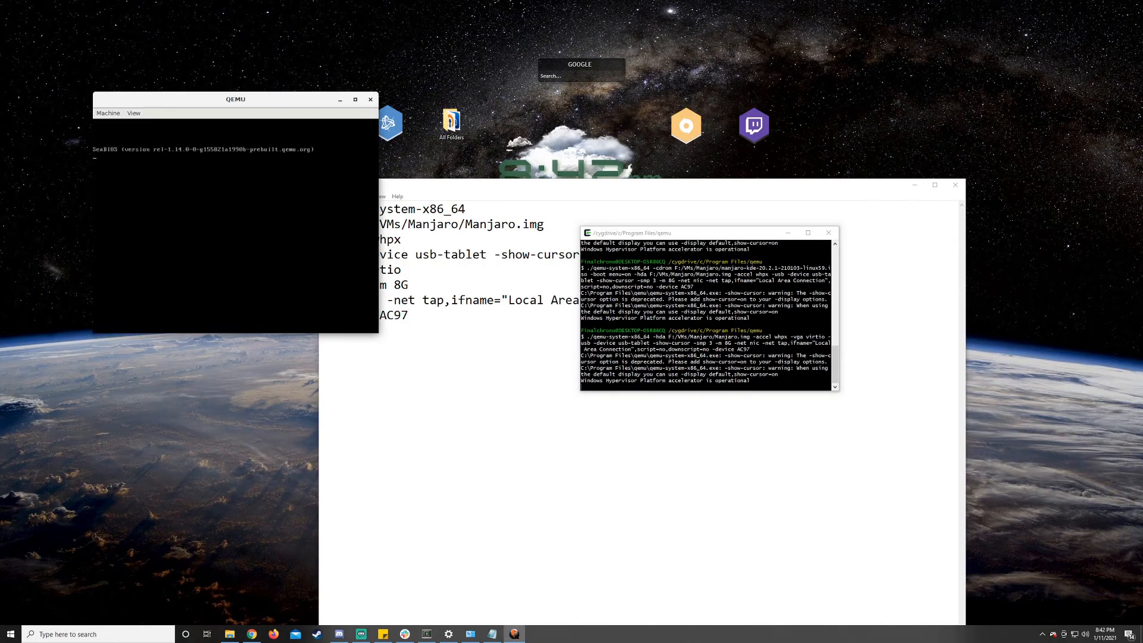
drag(245, 102, 576, 205)
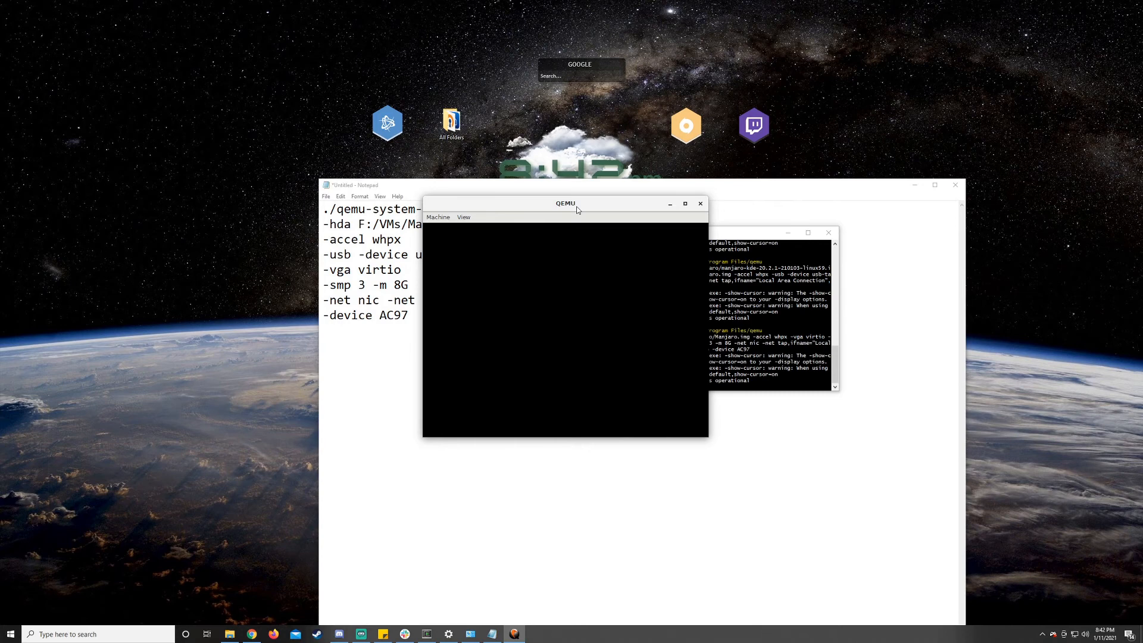
drag(630, 204, 698, 191)
- Log in to the installed Manjaro system with the account password and maximize the virtual machine window
text(m)
key(Return)
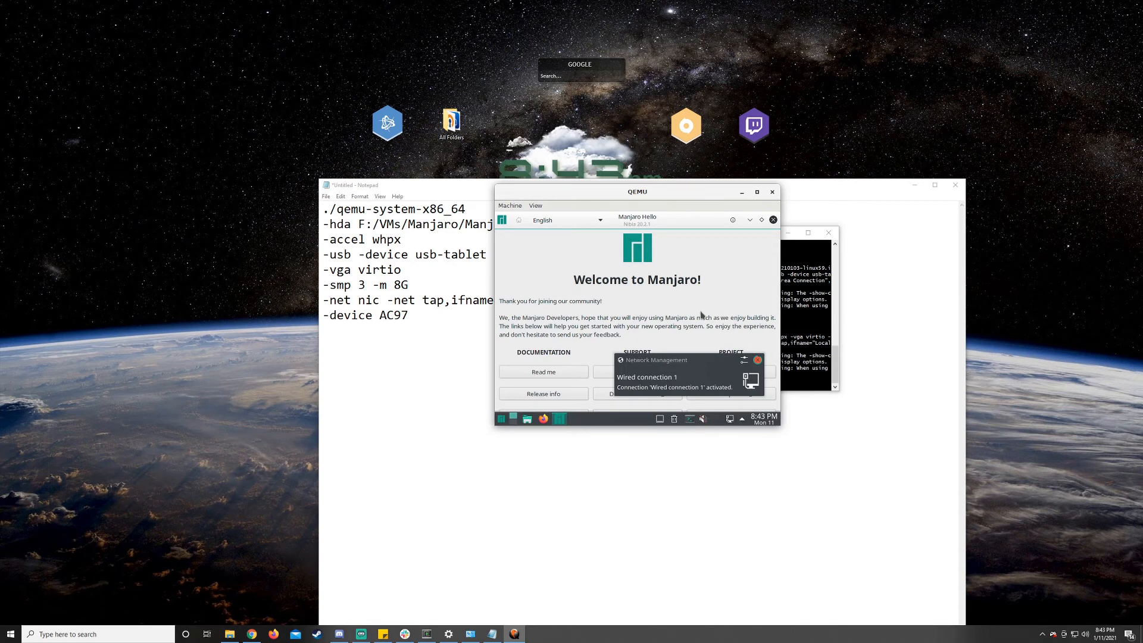
click(757, 192)
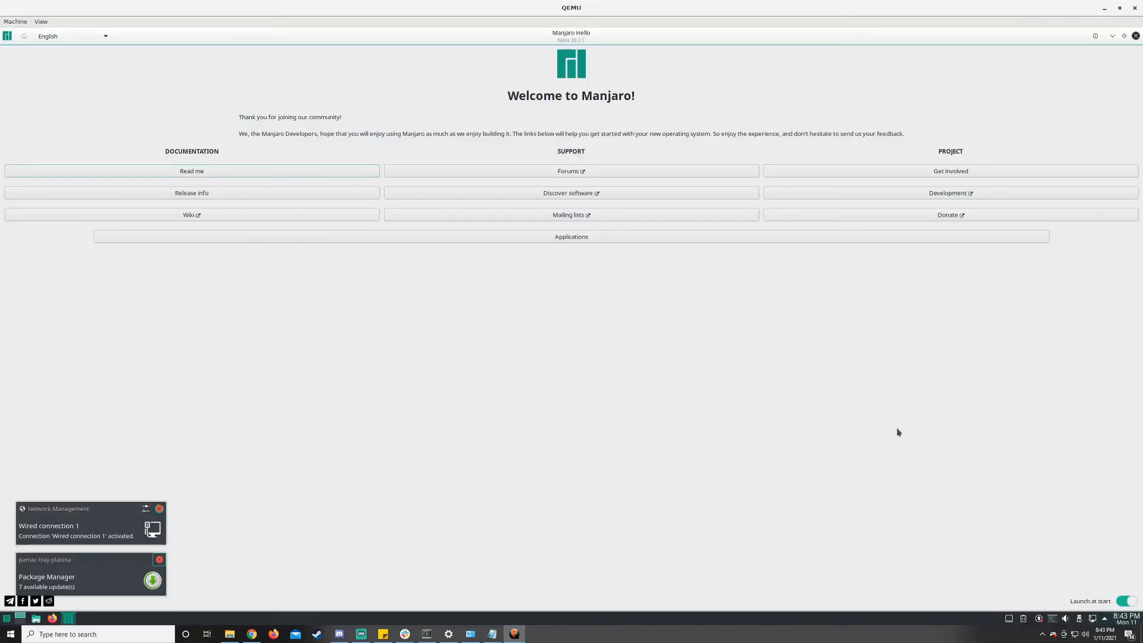
- Dismiss the network and package manager notifications and close the Manjaro Hello window
click(160, 509)
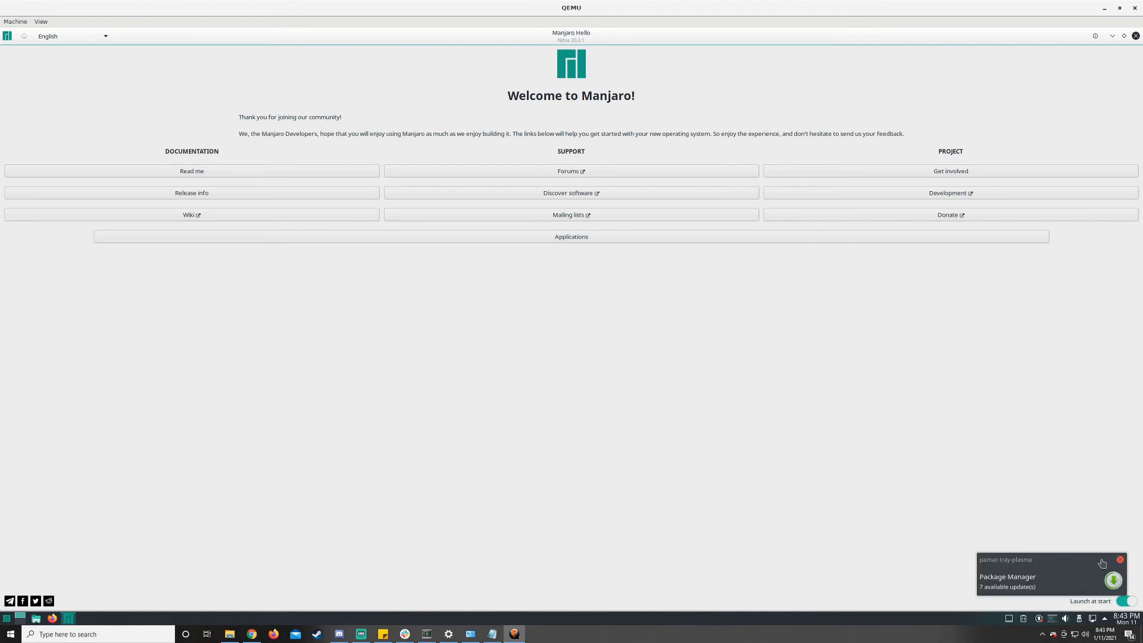
click(1120, 560)
key(alt+F4)
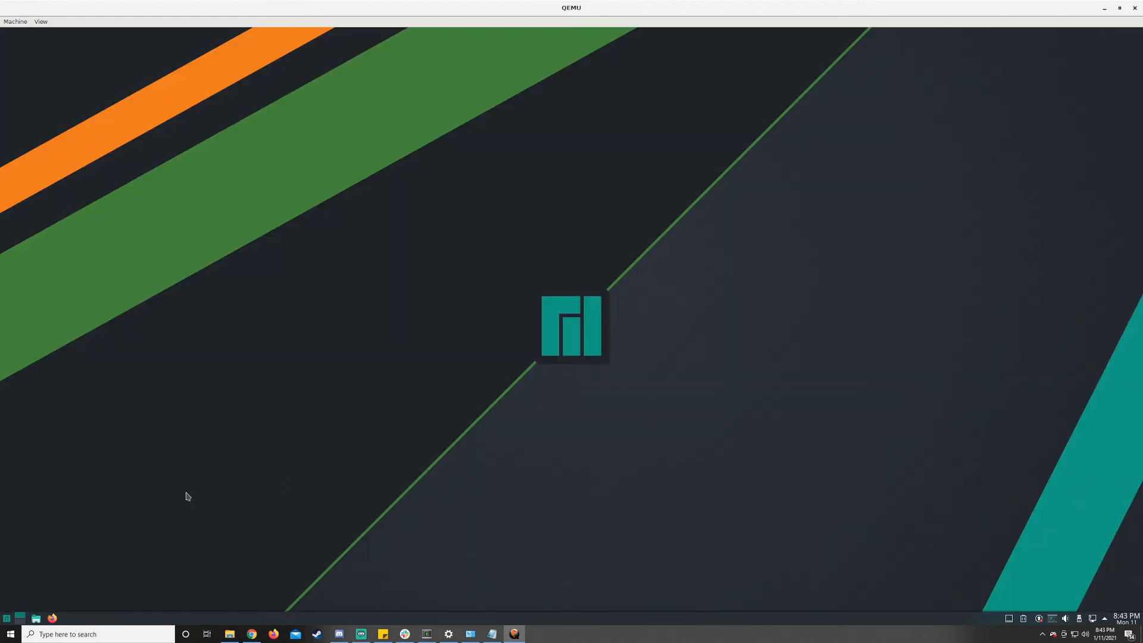
- Open Firefox in the guest, dismiss the Manjaro Settings Manager notifications, and close the Firefox Privacy Notice tab
click(56, 619)
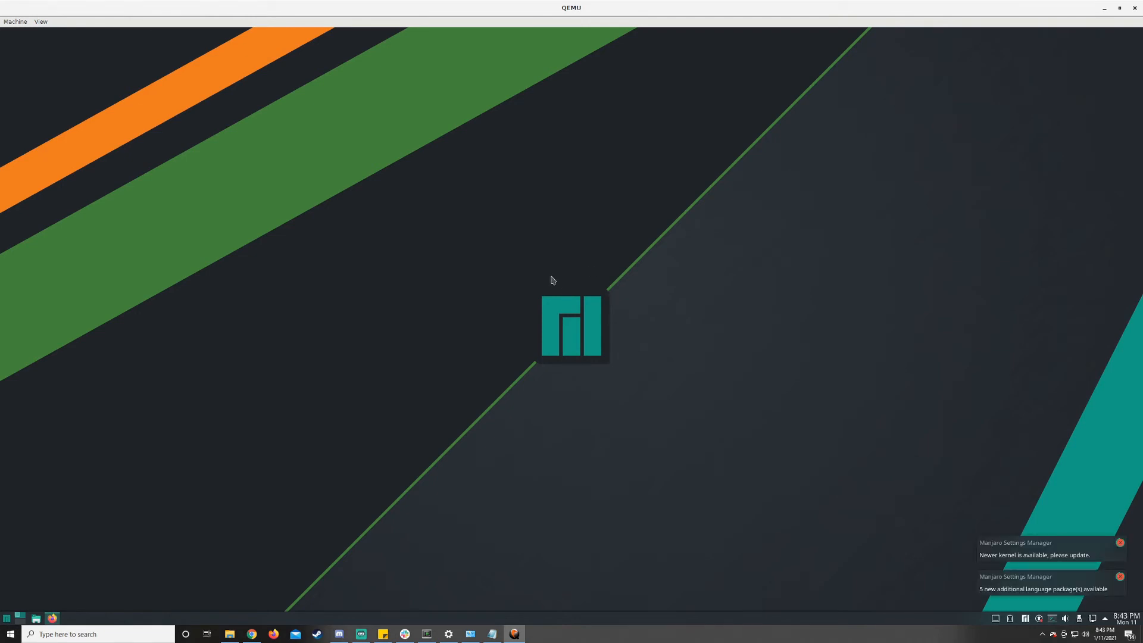
click(1119, 542)
click(1120, 577)
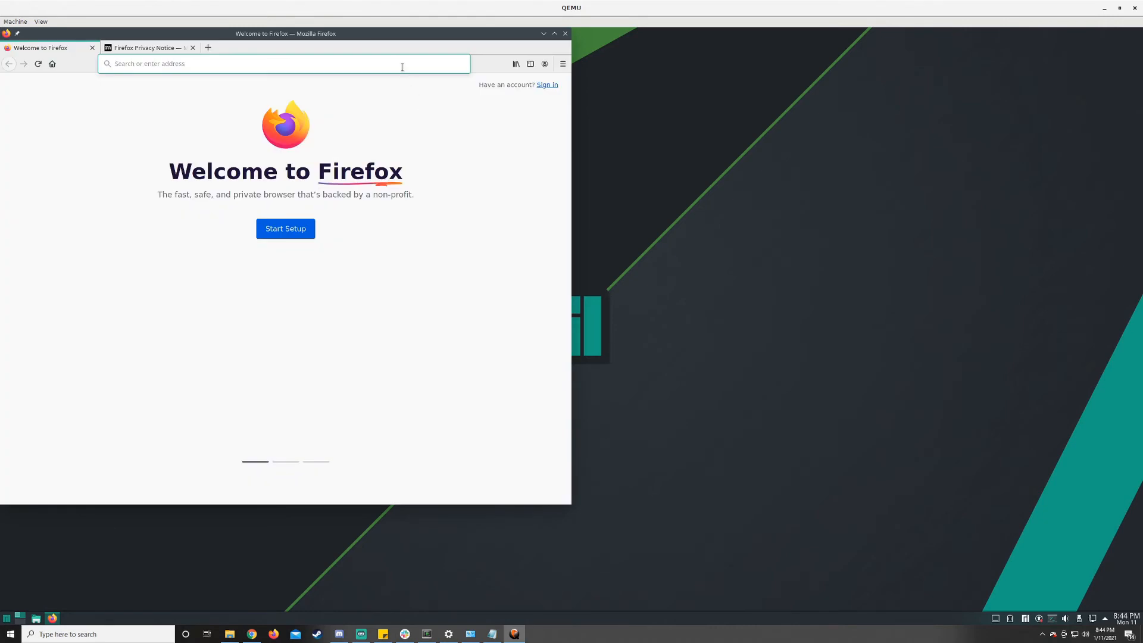
drag(410, 42, 836, 116)
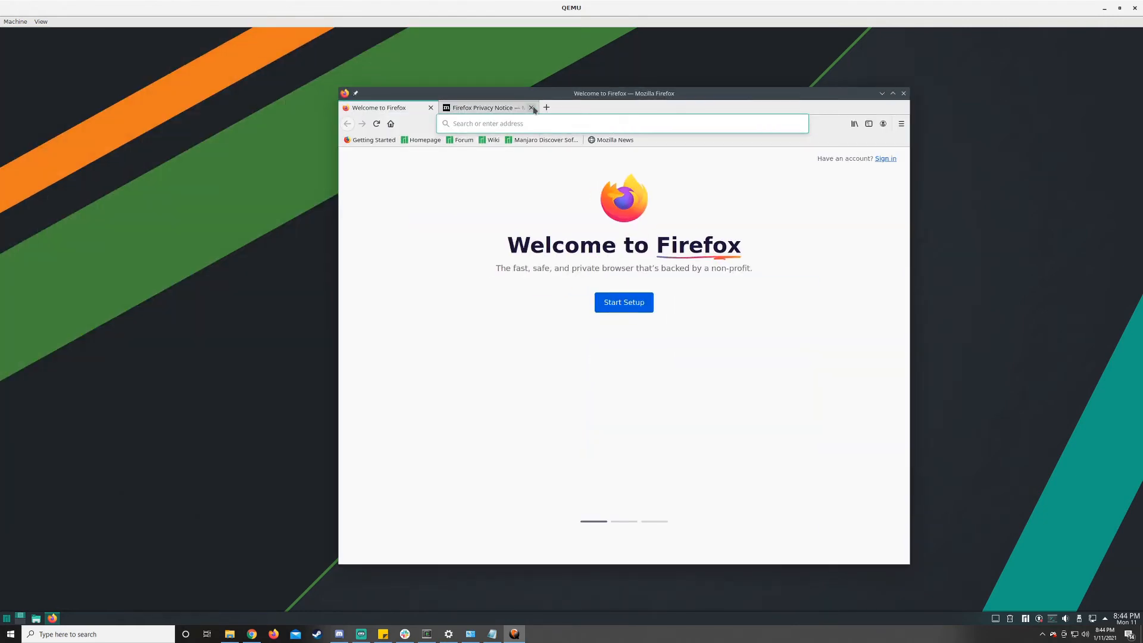
click(531, 107)
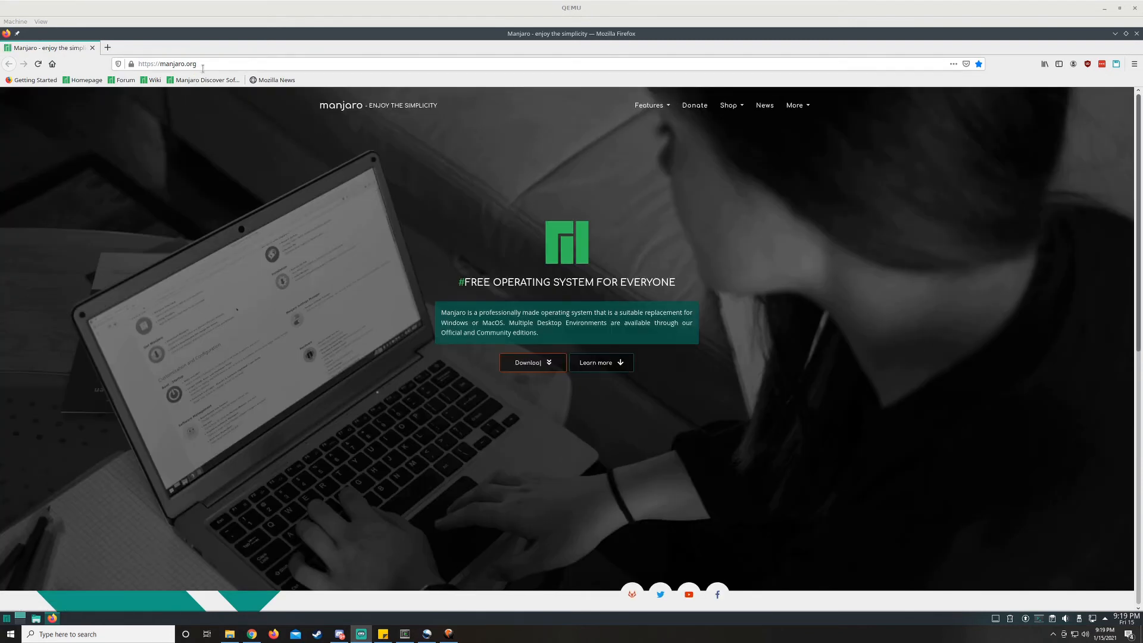
- Load the Video Library - No copyright Footage YouTube channel and play its Free 4K Nature Fall Forest Calm background video
click(206, 64)
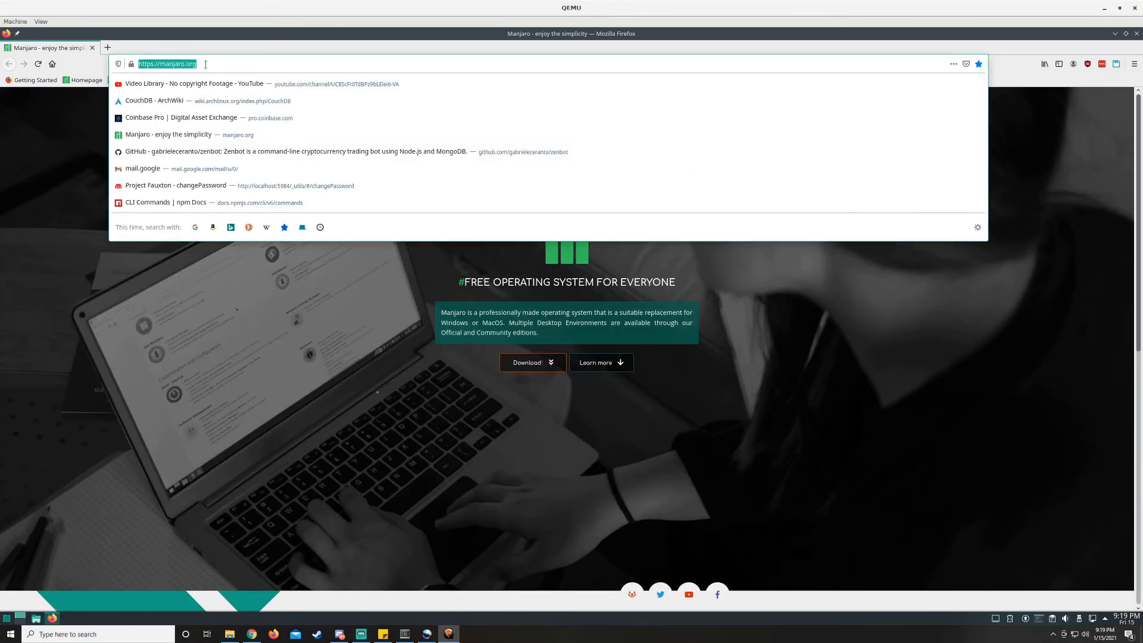
text(https://www.youtube.com/channel/UC8ScFr0TdBPz9bLElei6-VA)
key(Return)
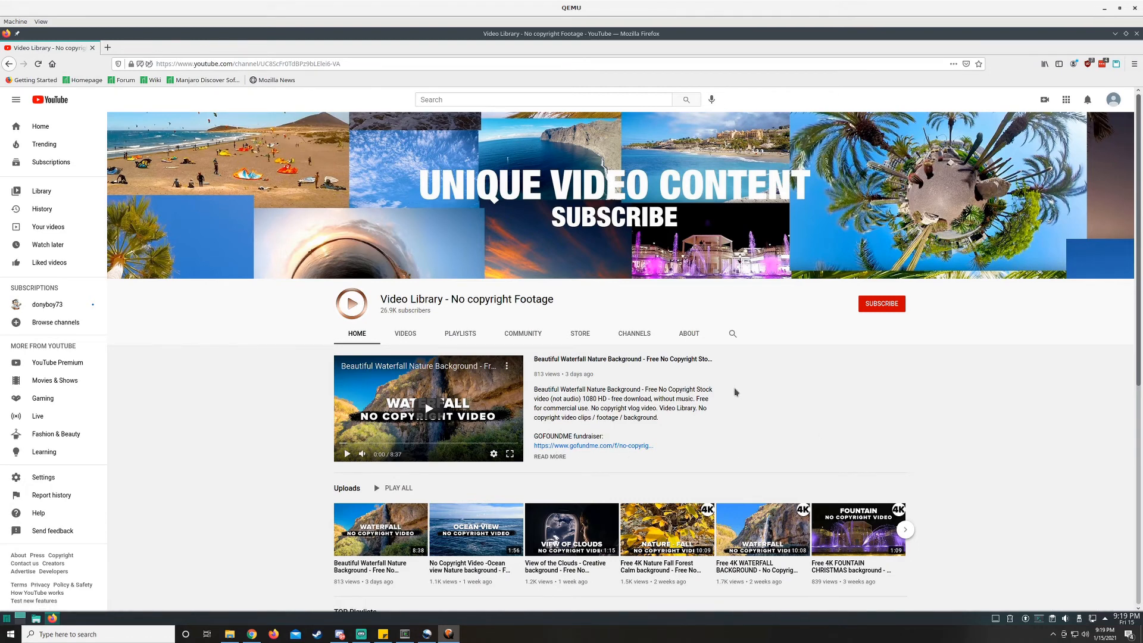
scroll(721, 394, down, 2)
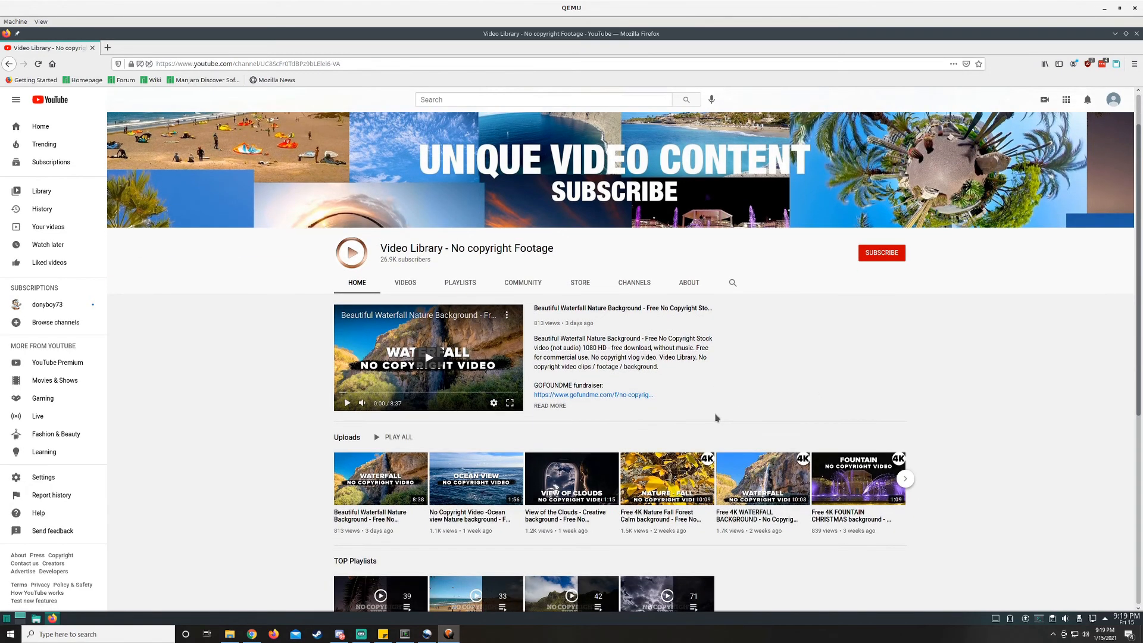
mouse_move(666, 483)
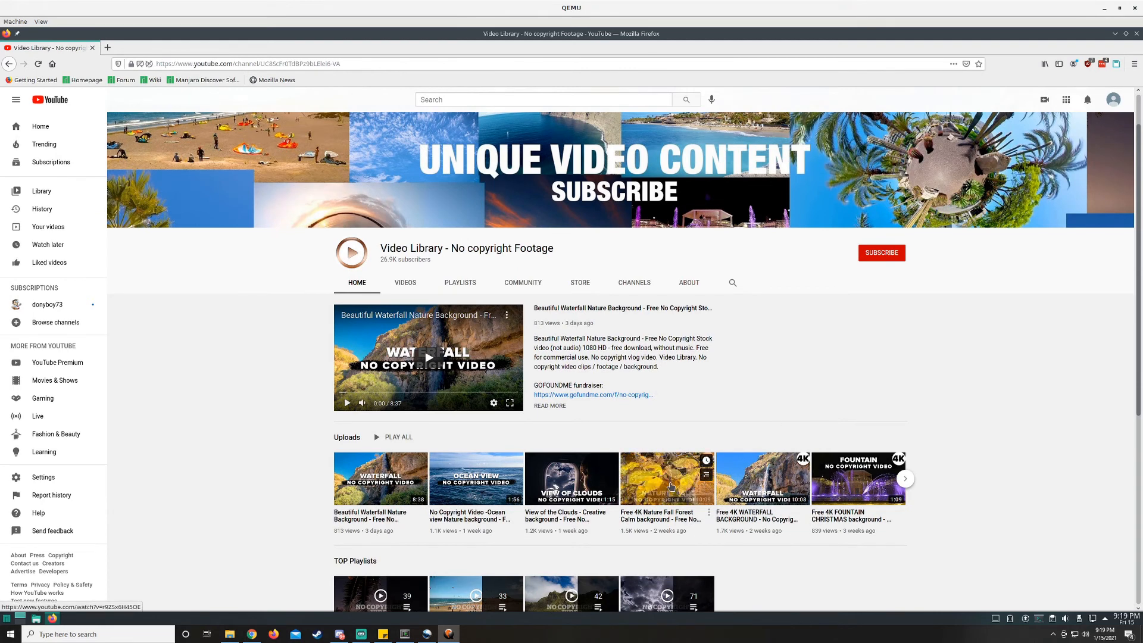
click(666, 483)
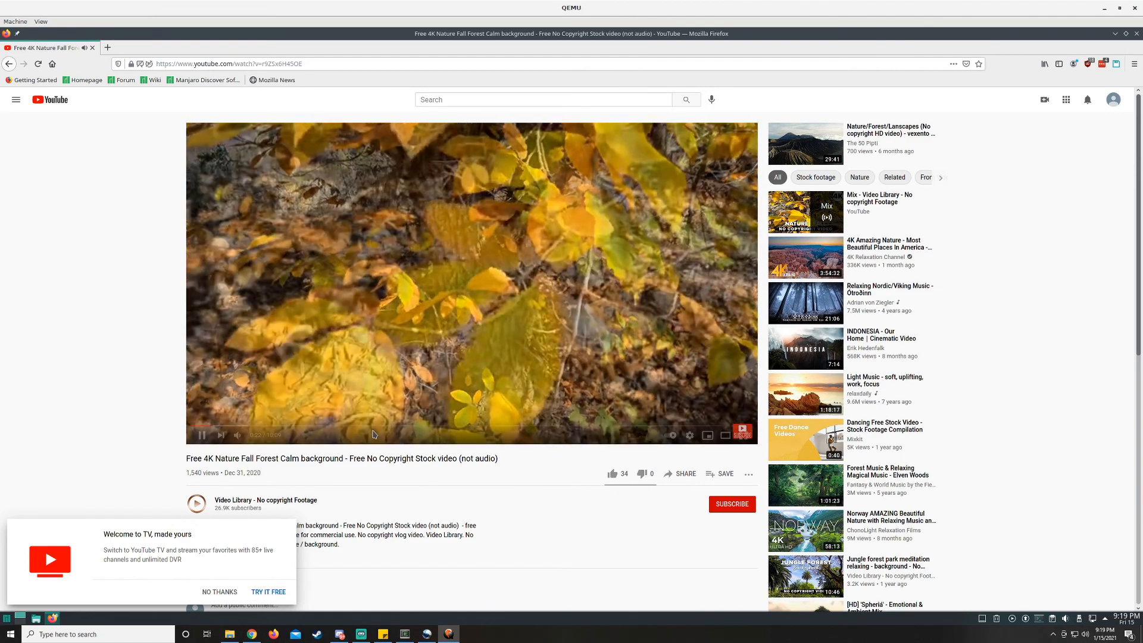
- Skip ahead in the forest video to check playback, pause it, and close Firefox
click(383, 427)
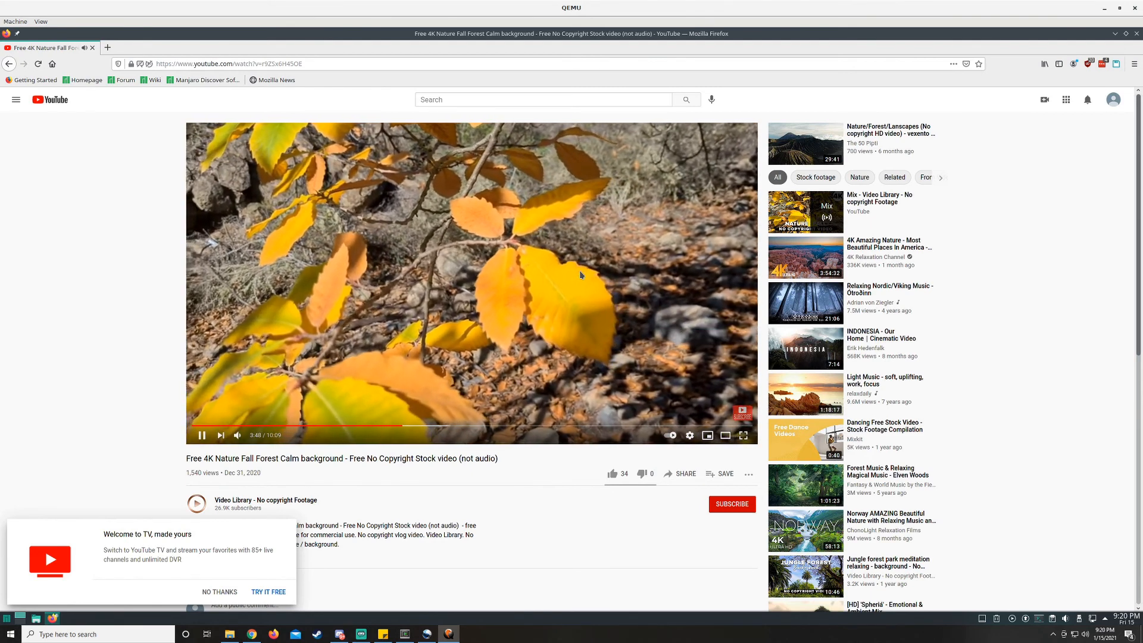
key(space)
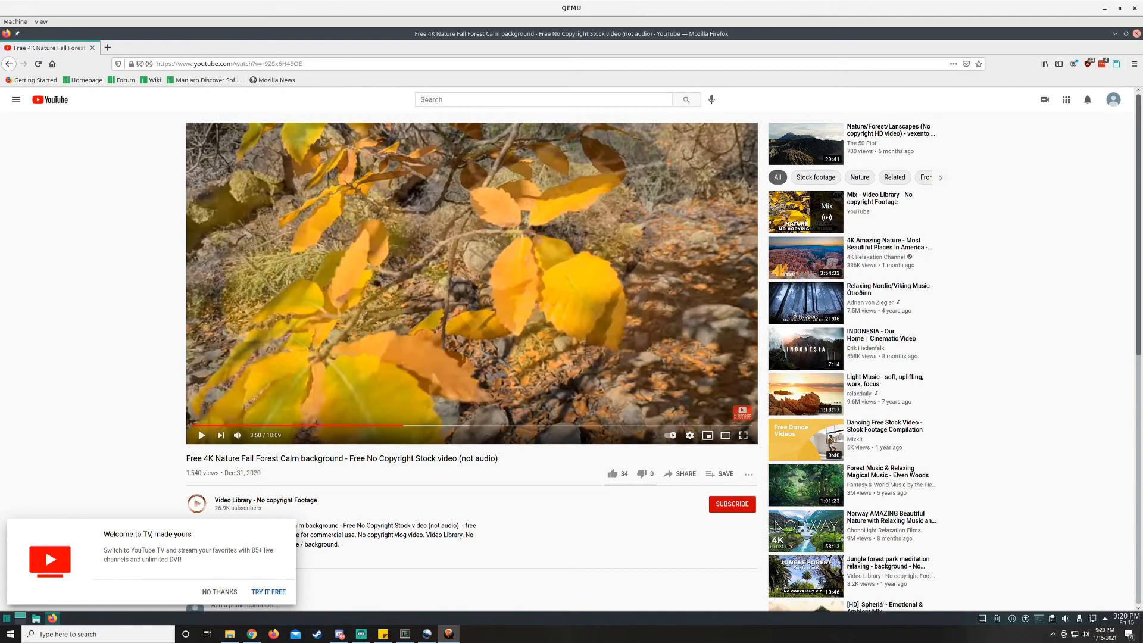
click(1136, 34)
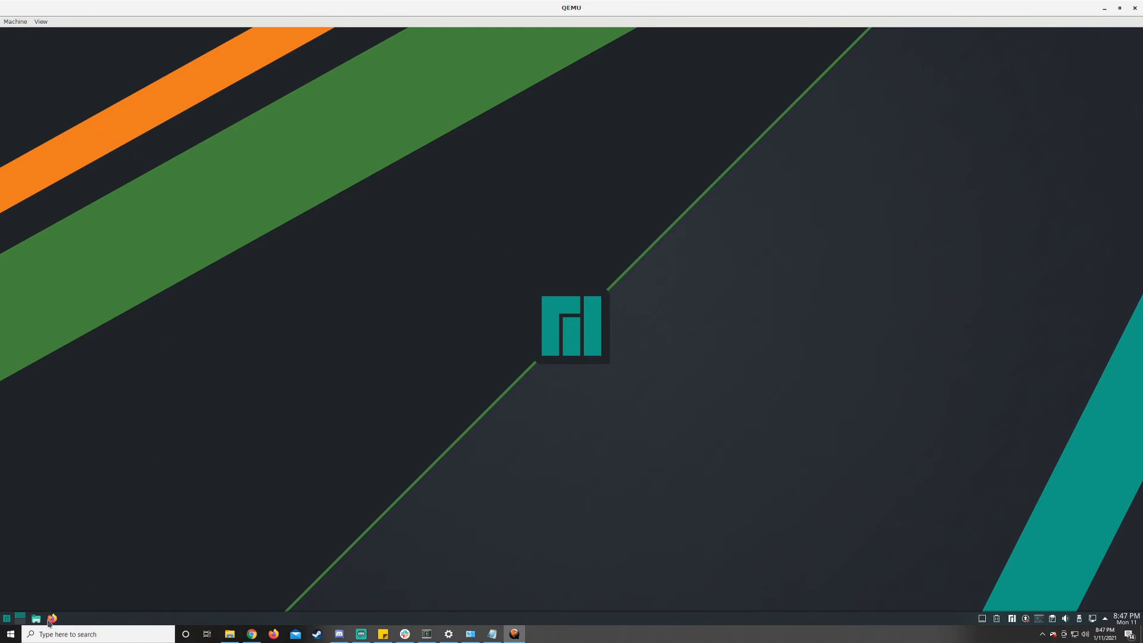
- Open the Dolphin file manager, move its window to mid-desktop, and view the Downloads and Documents folders
click(35, 618)
drag(249, 38, 675, 171)
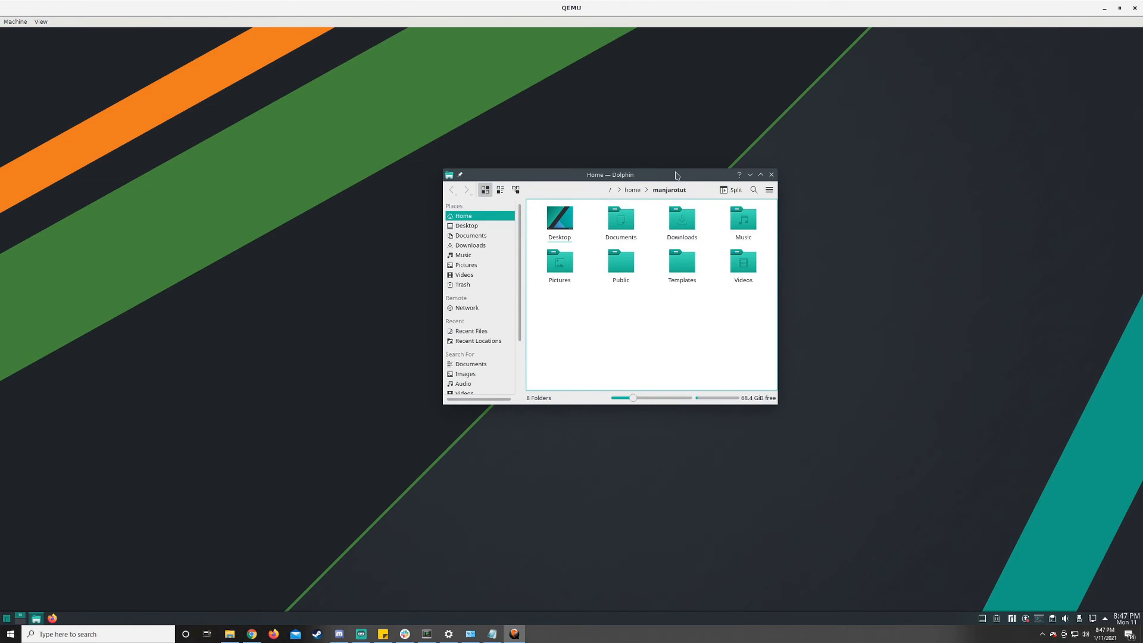
click(486, 247)
click(481, 236)
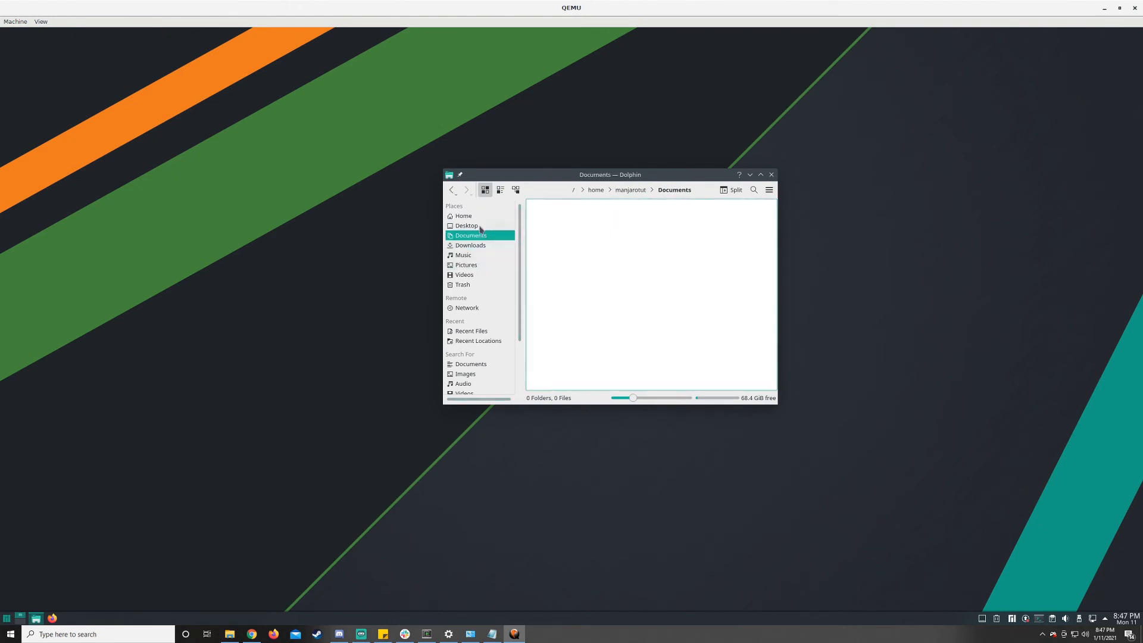
- Browse the Desktop, Home, Downloads, Music, Recent Locations, Images and Documents entries in Dolphin's Places list
click(480, 226)
click(479, 217)
click(479, 245)
click(481, 255)
key(Down)
key(Down)
key(Down)
key(Up)
key(Up)
key(Up)
key(Up)
key(Up)
key(Up)
key(Up)
click(482, 343)
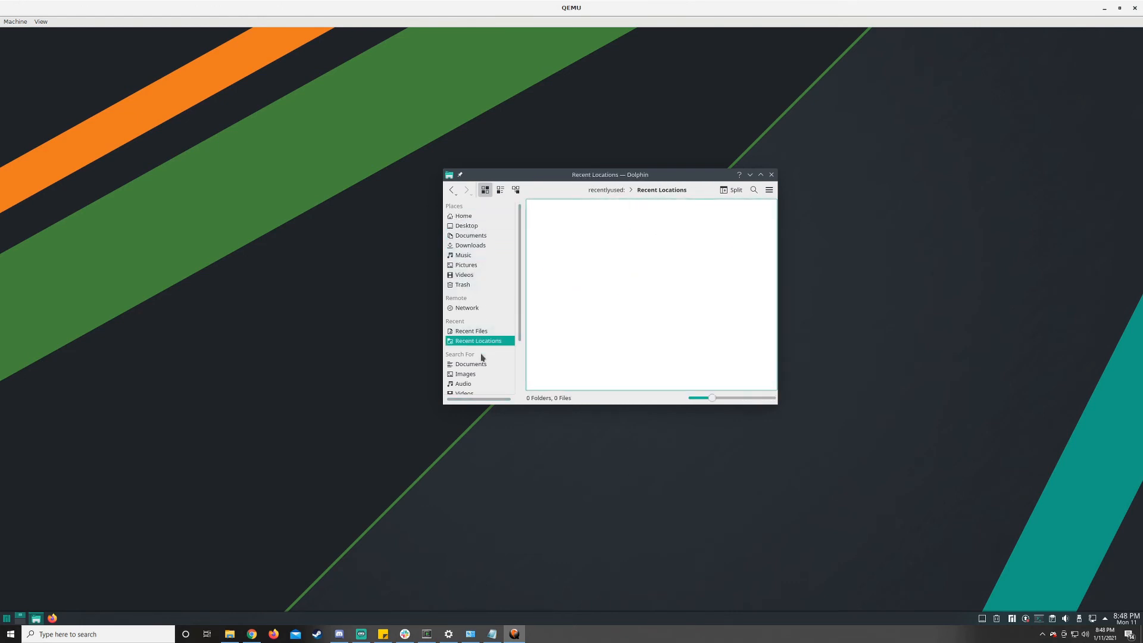
click(481, 375)
click(494, 365)
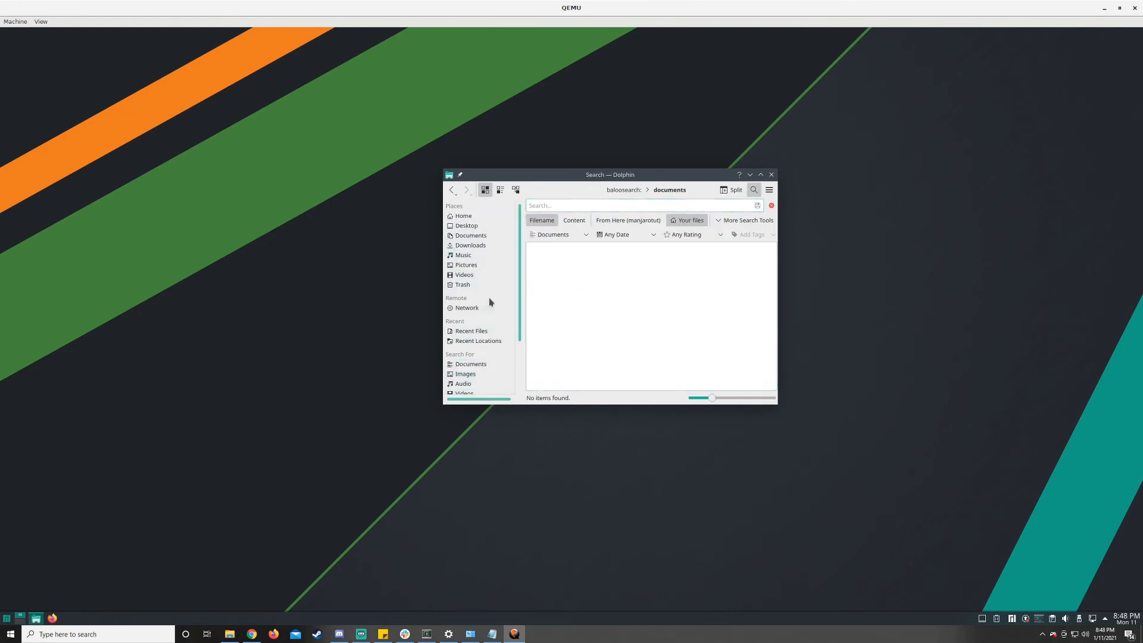
- View the Videos folder, reposition the Dolphin window to test dragging, and close Dolphin
click(482, 275)
drag(655, 176, 657, 218)
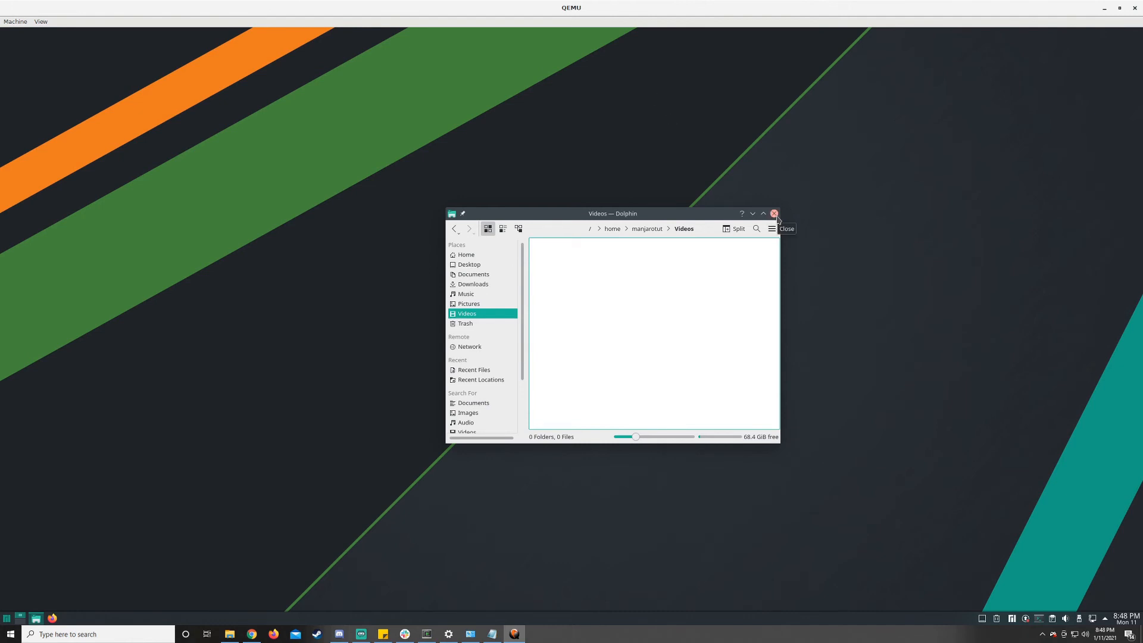
drag(613, 215, 559, 205)
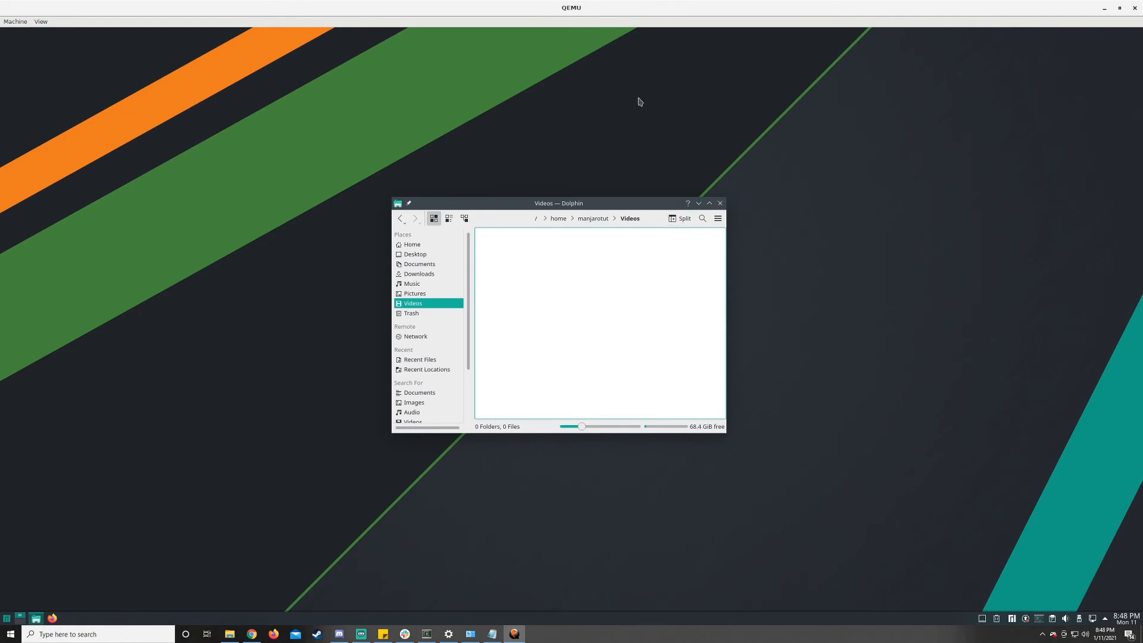
click(720, 204)
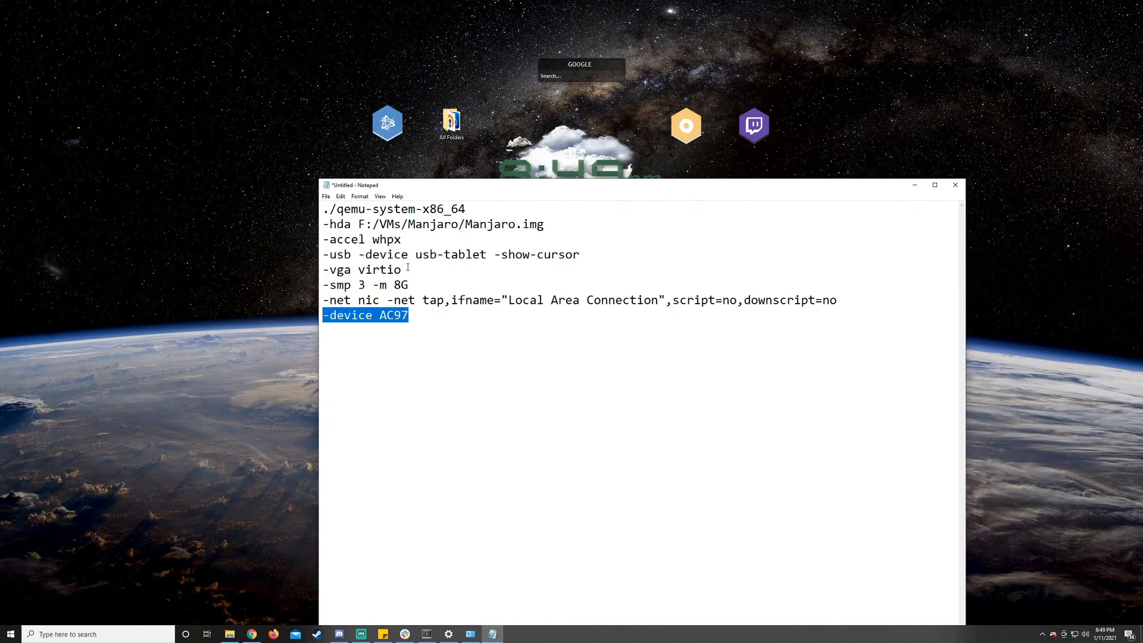
- Highlight the -accel whpx option in the Notepad command notes and move the Notepad window higher on the desktop
click(423, 255)
click(407, 238)
key(shift+Left)
key(shift+Left)
key(shift+Left)
key(shift+Left)
key(shift+Left)
key(shift+Left)
key(shift+Left)
key(shift+Left)
key(shift+Left)
key(shift+Left)
key(shift+Left)
key(shift+Left)
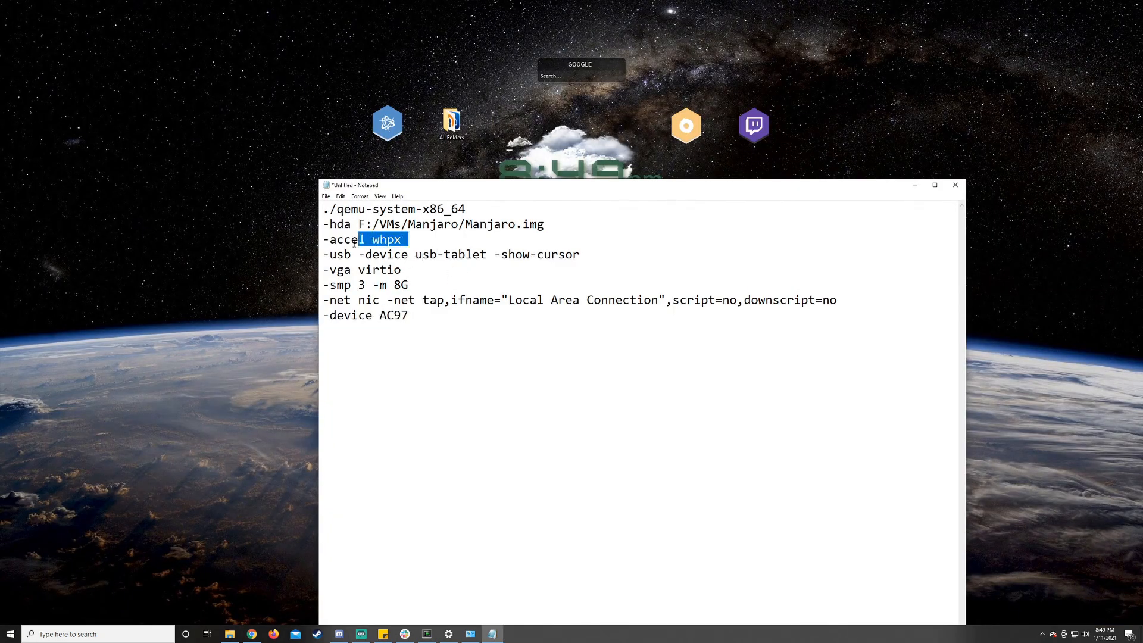
click(425, 236)
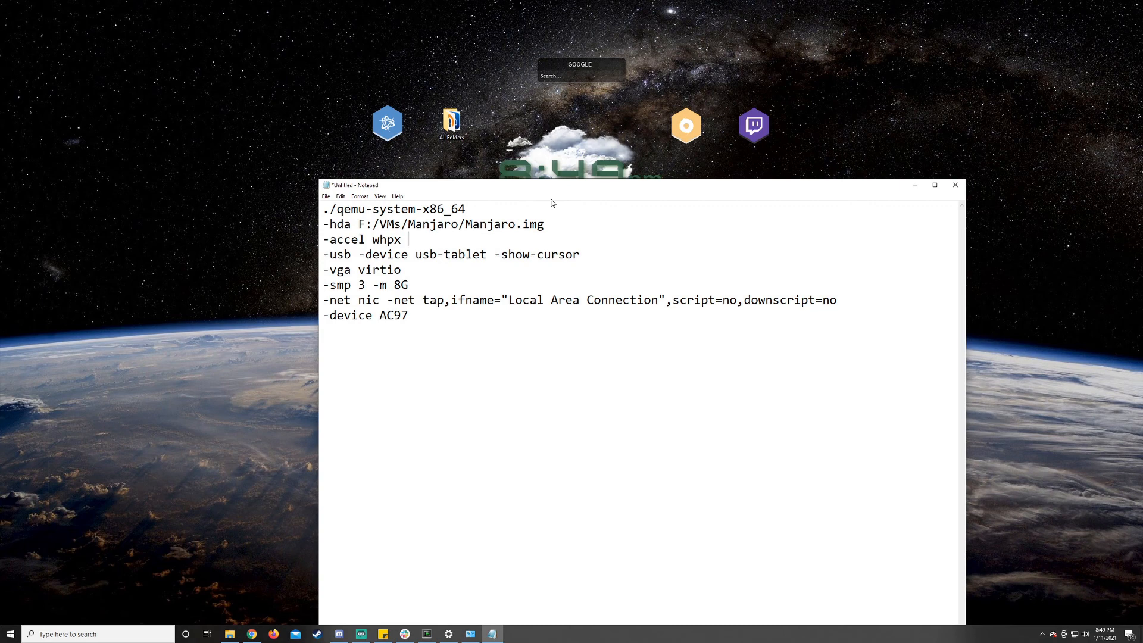
drag(565, 190, 551, 150)
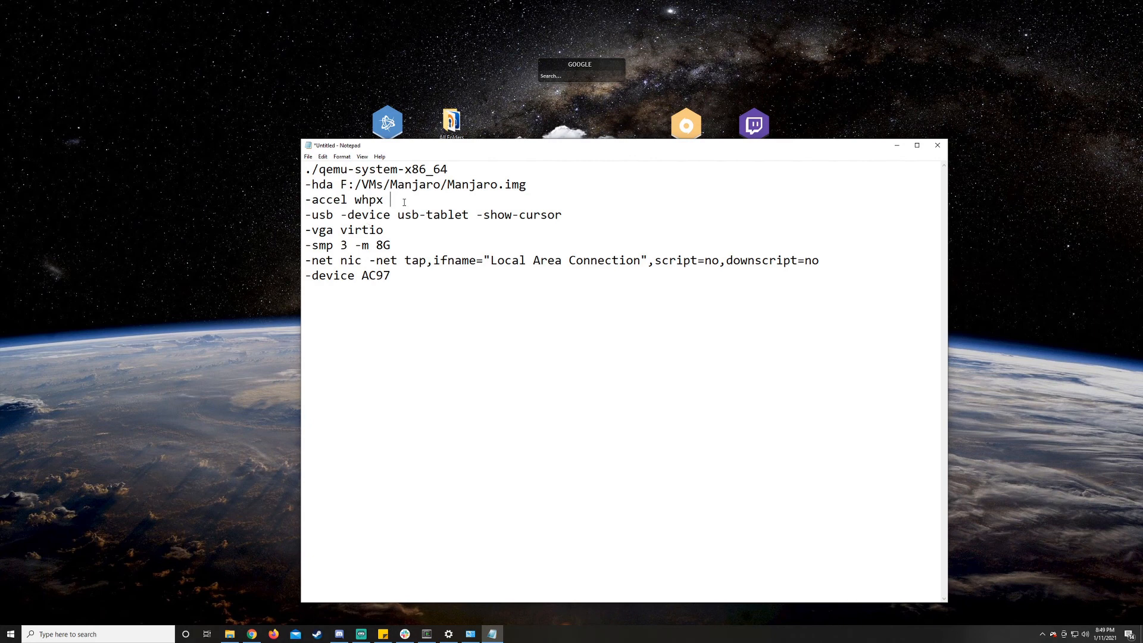
- Try hax as the -accel value in the QEMU command notes, and restore it to whpx
key(BackSpace)
key(BackSpace)
key(BackSpace)
key(BackSpace)
key(BackSpace)
text(hax)
key(BackSpace)
key(BackSpace)
key(BackSpace)
text(whpx)
key(BackSpace)
key(BackSpace)
key(BackSpace)
key(BackSpace)
text(hax)
key(BackSpace)
key(BackSpace)
key(BackSpace)
text(whpx)
drag(395, 204, 355, 204)
click(355, 204)
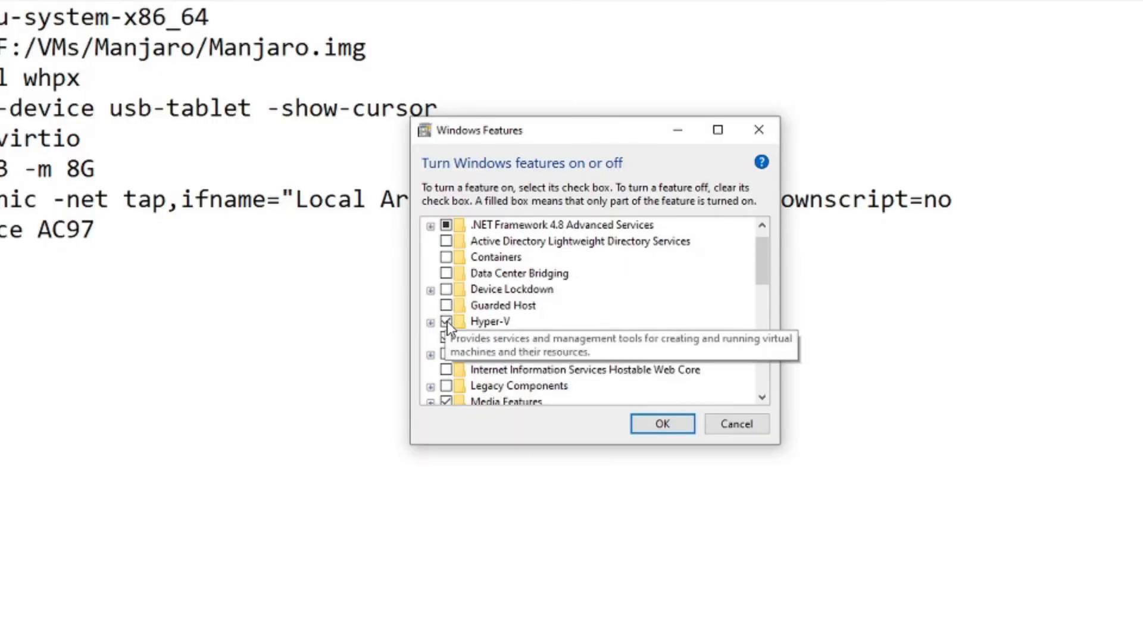
- Examine the Hyper-V management tools, Hyper-V platform components and Windows Hypervisor Platform in Windows Features, and close it without changes
click(430, 322)
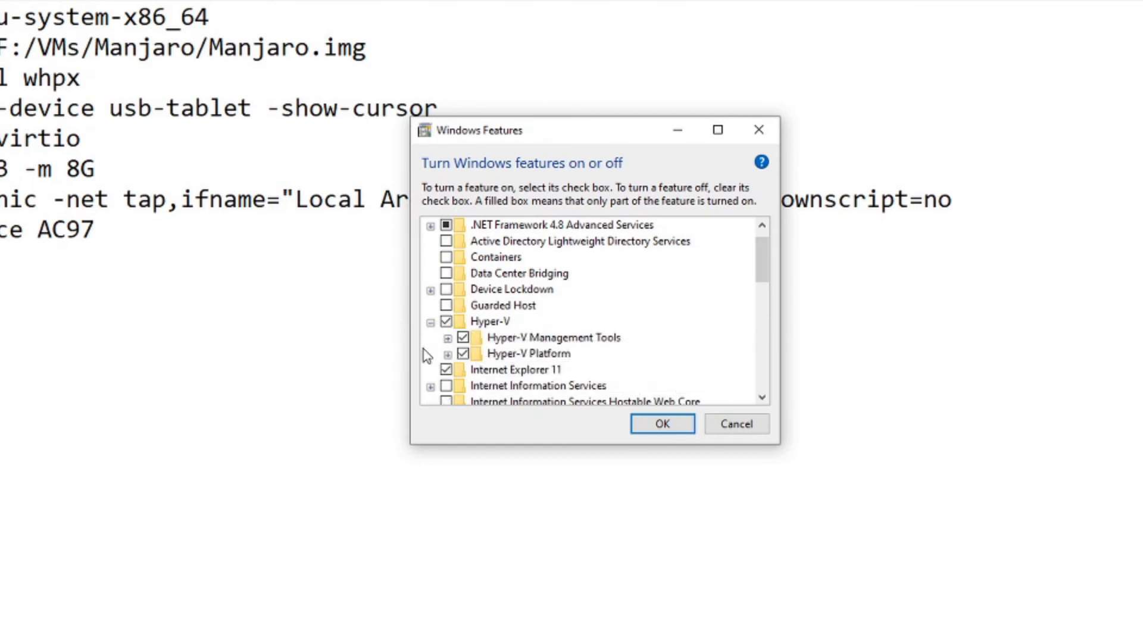
click(448, 338)
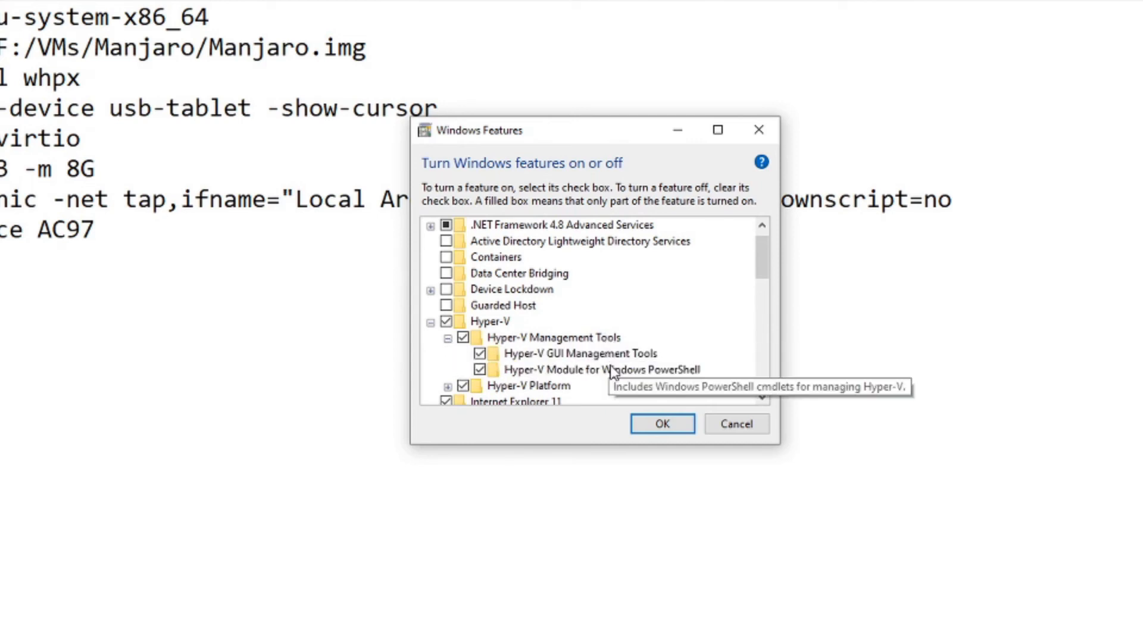
click(448, 339)
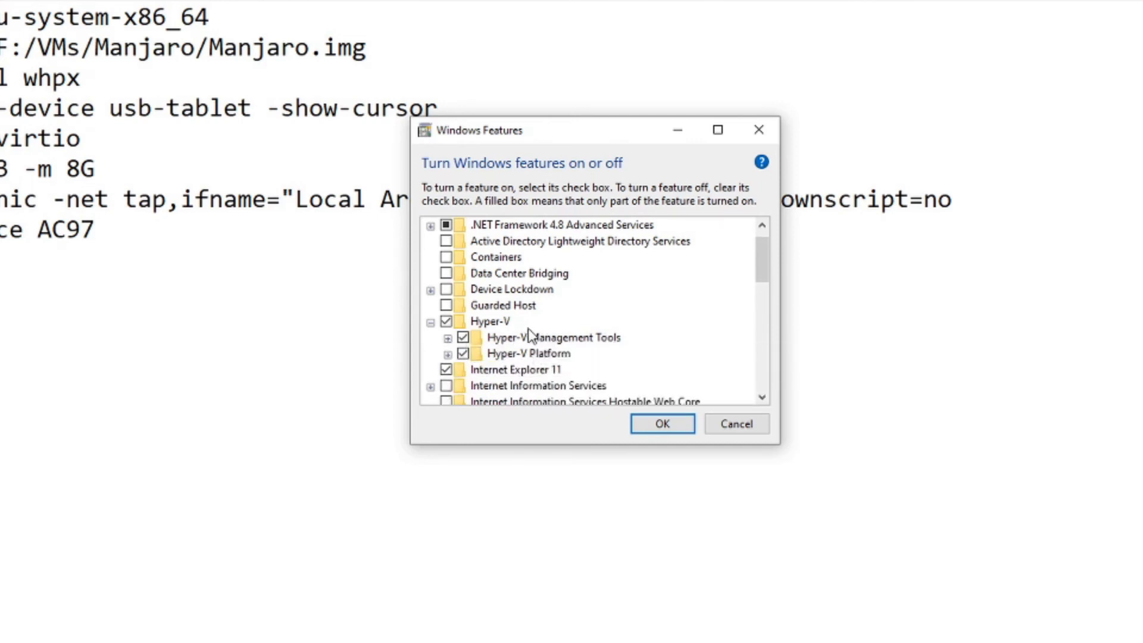
click(429, 323)
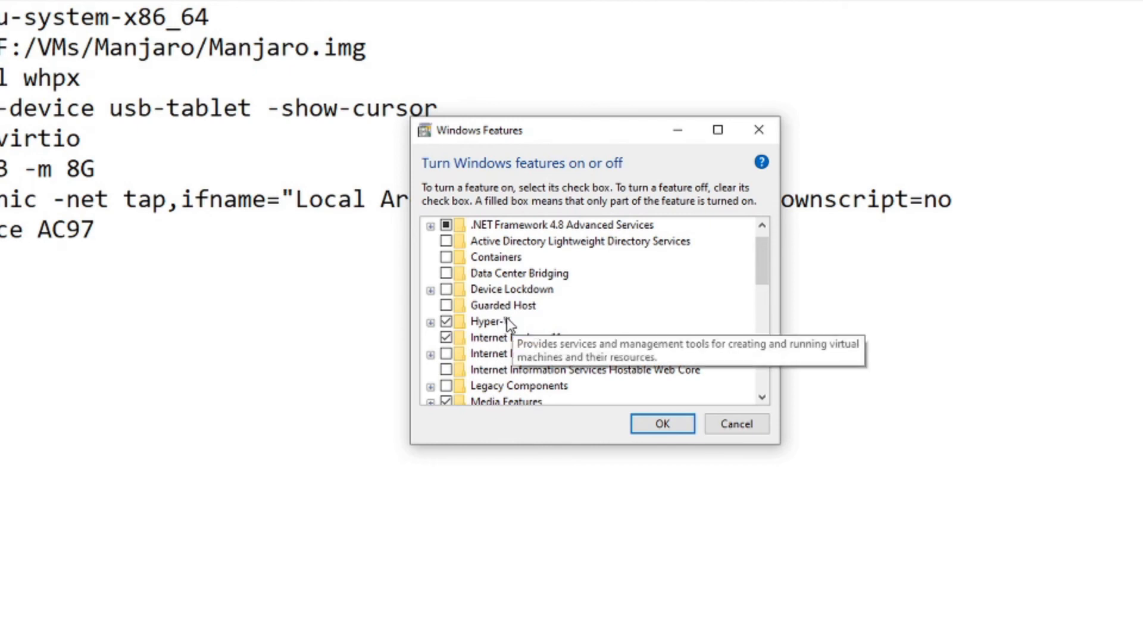
scroll(509, 319, down, 2)
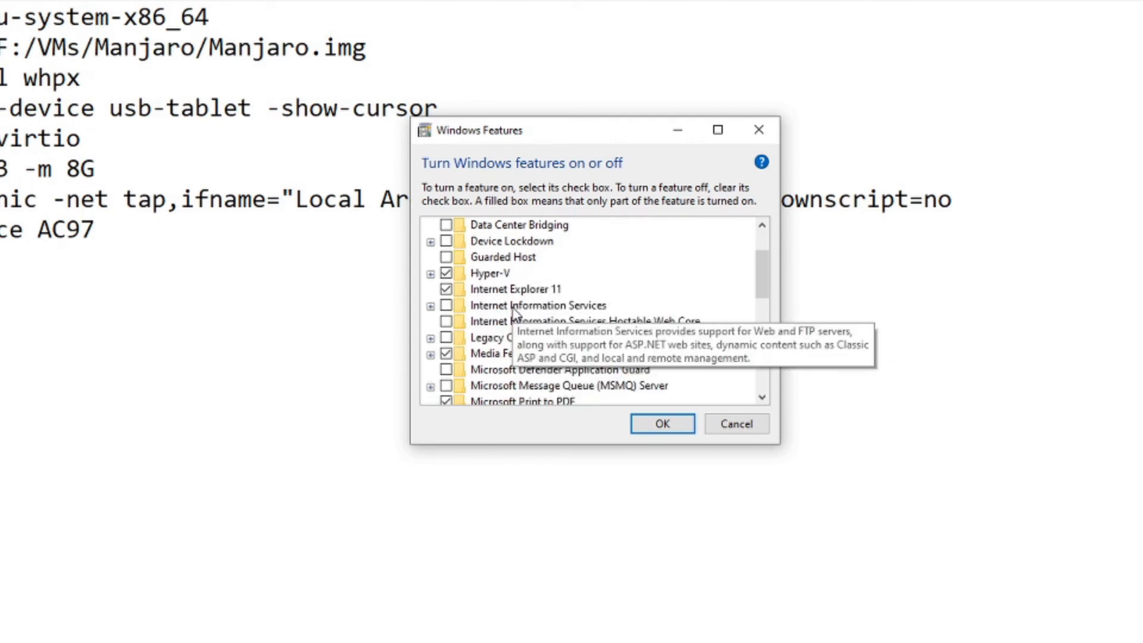
click(431, 258)
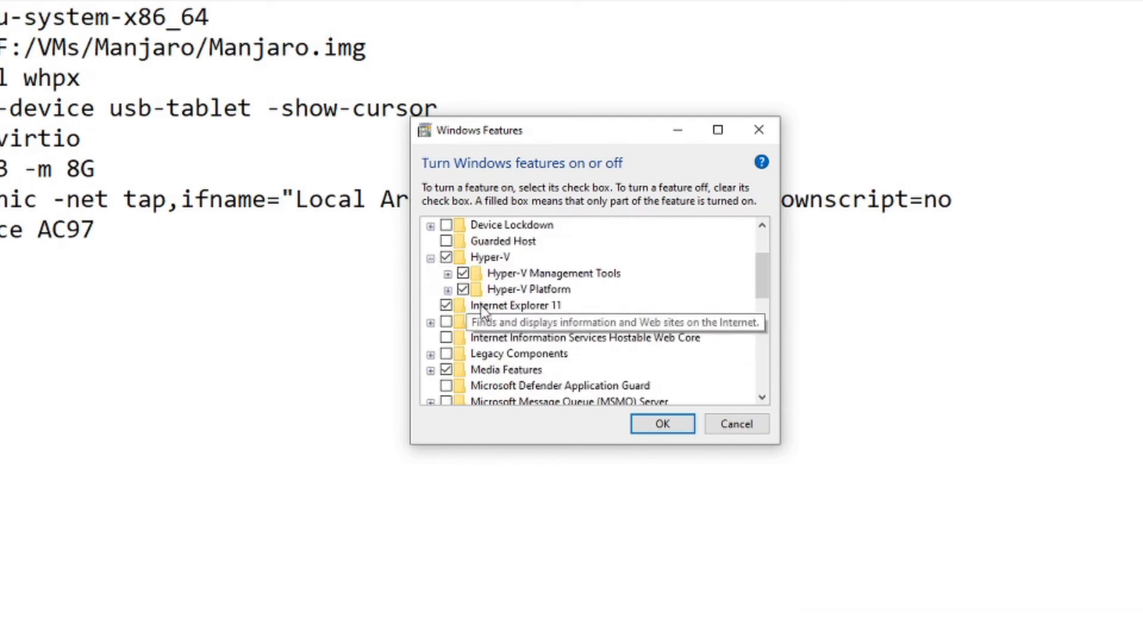
click(448, 290)
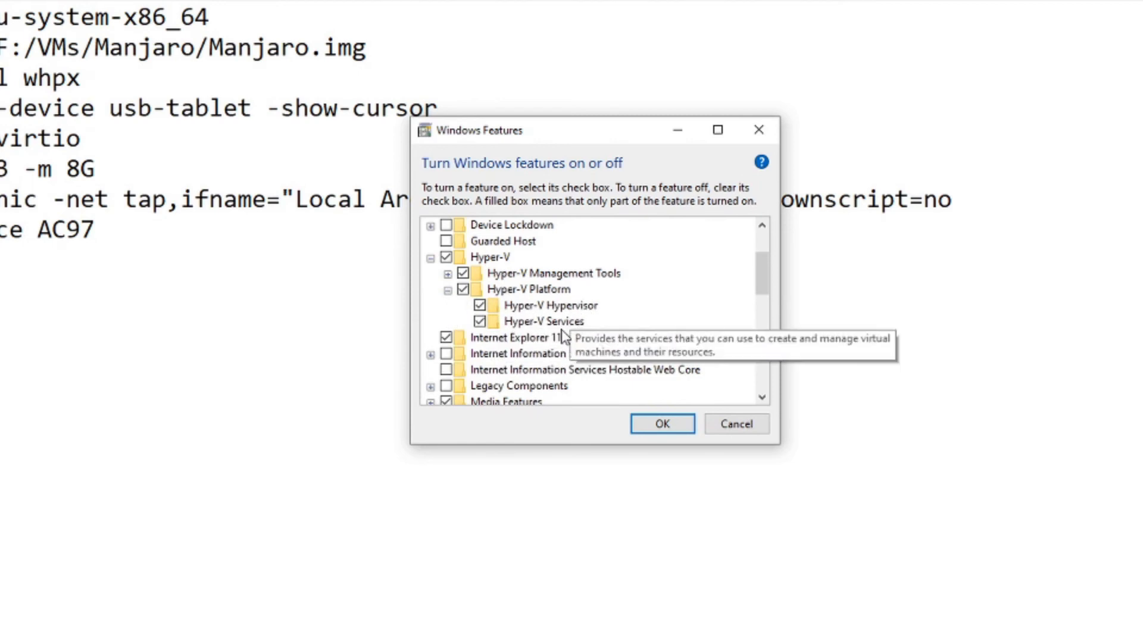
click(430, 258)
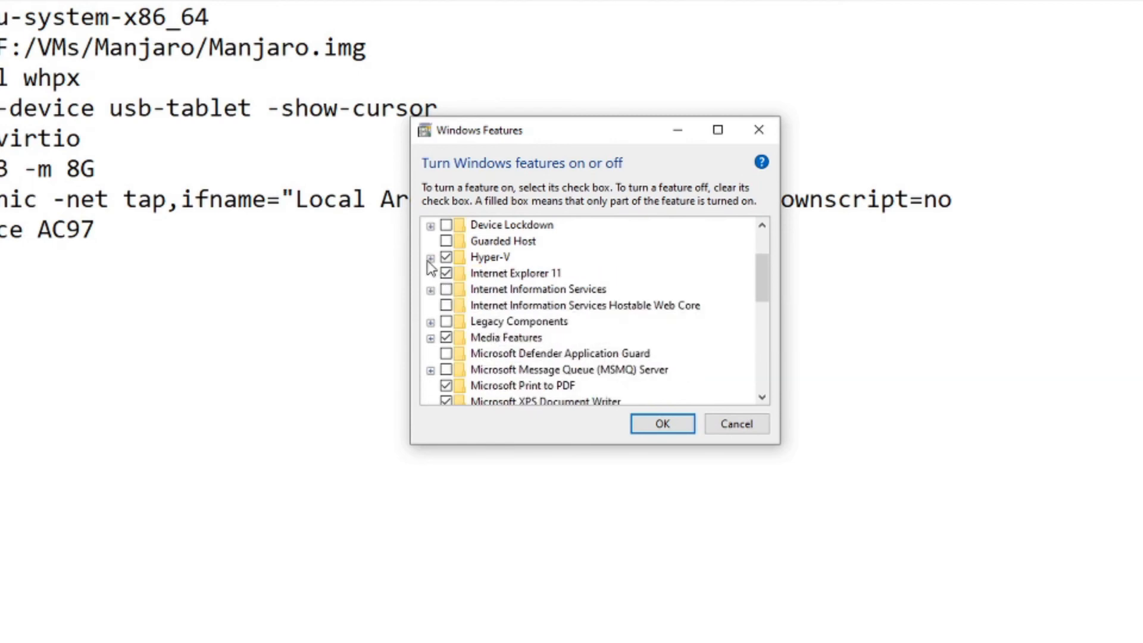
scroll(498, 309, down, 7)
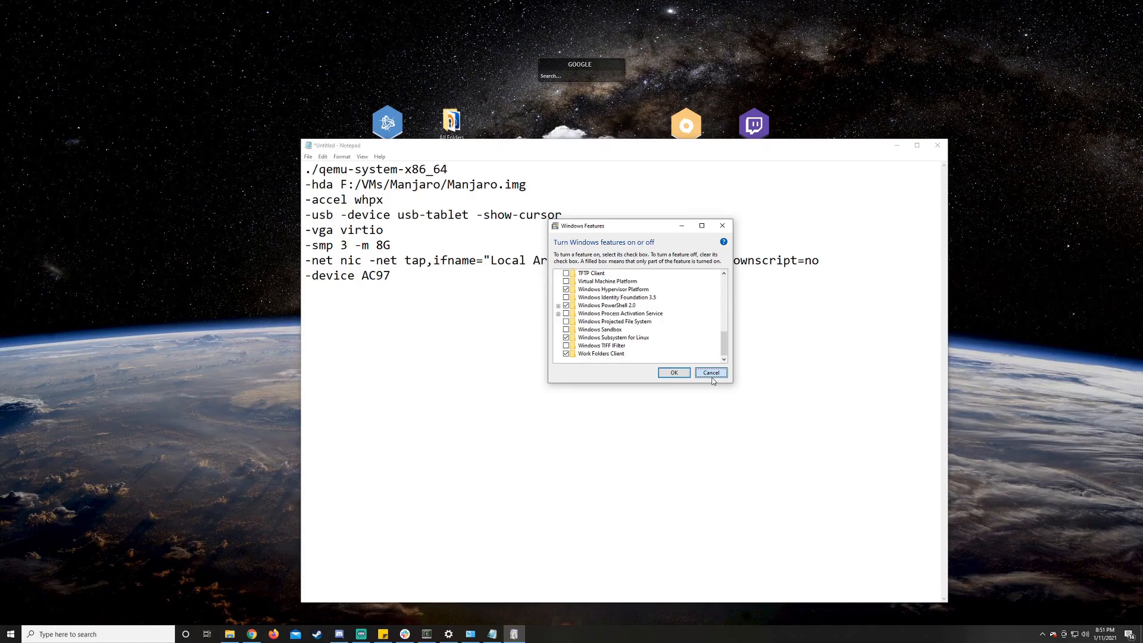
click(736, 424)
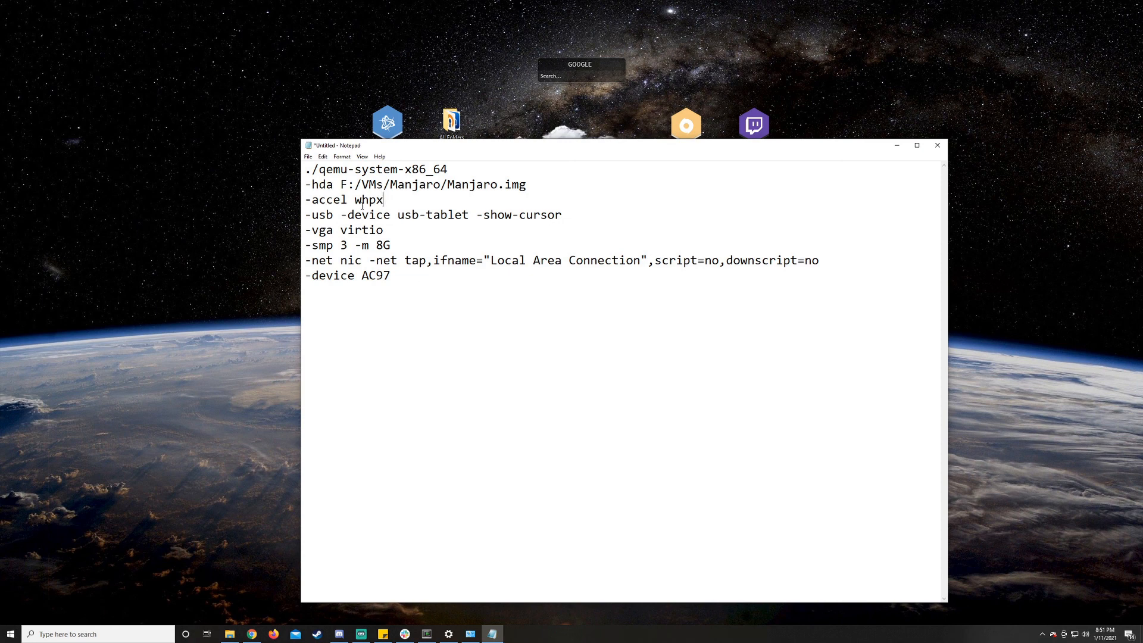
- Highlight the whpx accelerator value, the usb-tablet device and the -show-cursor option in the command notes
drag(384, 200, 355, 203)
click(592, 260)
drag(567, 214, 419, 215)
click(497, 215)
drag(469, 214, 393, 217)
click(892, 209)
drag(563, 214, 479, 218)
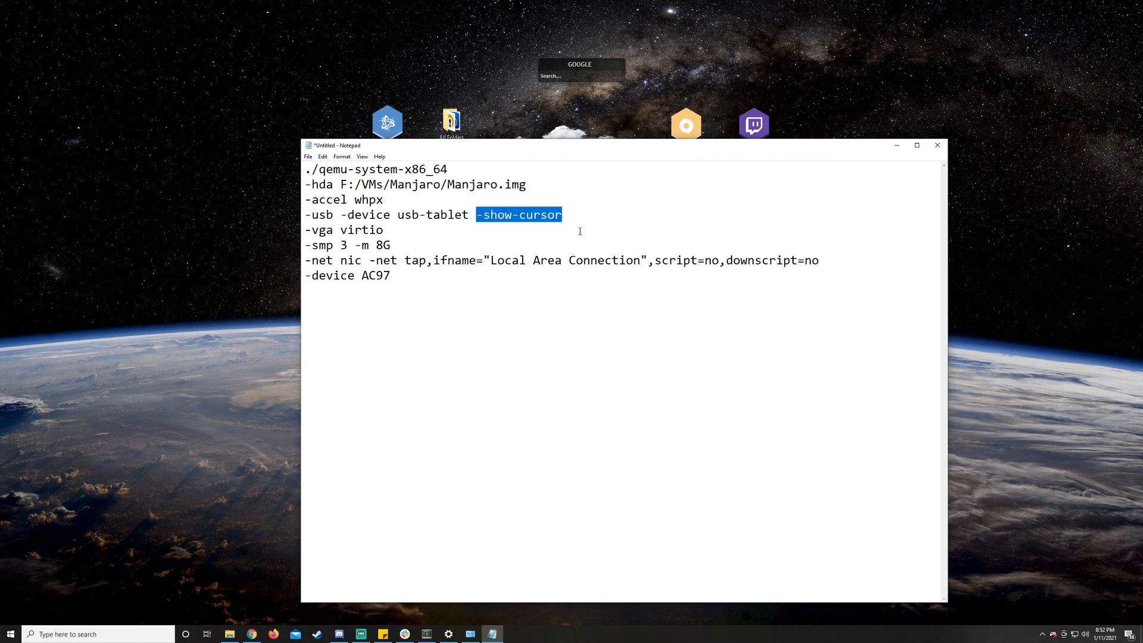
click(652, 346)
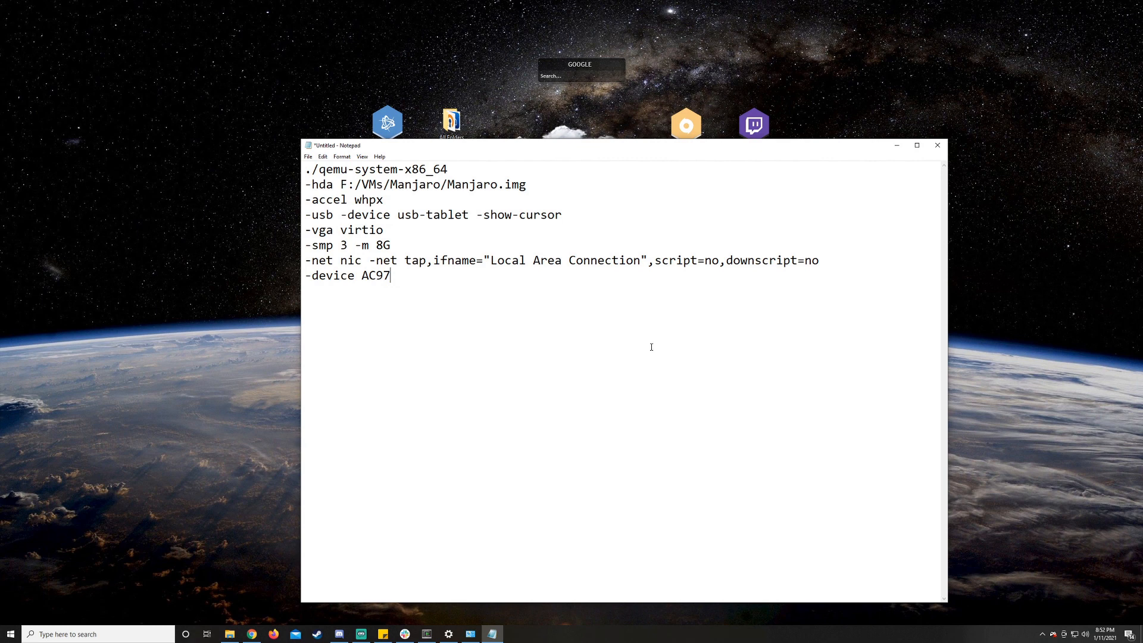
drag(562, 215, 478, 215)
click(586, 213)
- Point out the -smp 3 processor option and the -m 8G memory option in the command notes
drag(348, 245, 302, 248)
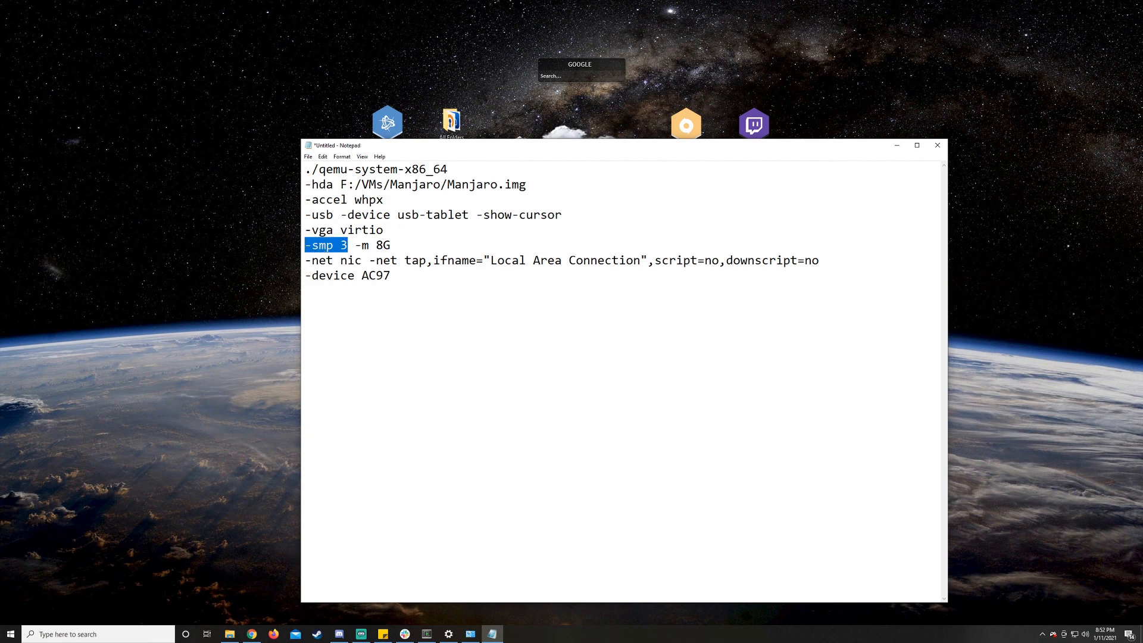
click(338, 247)
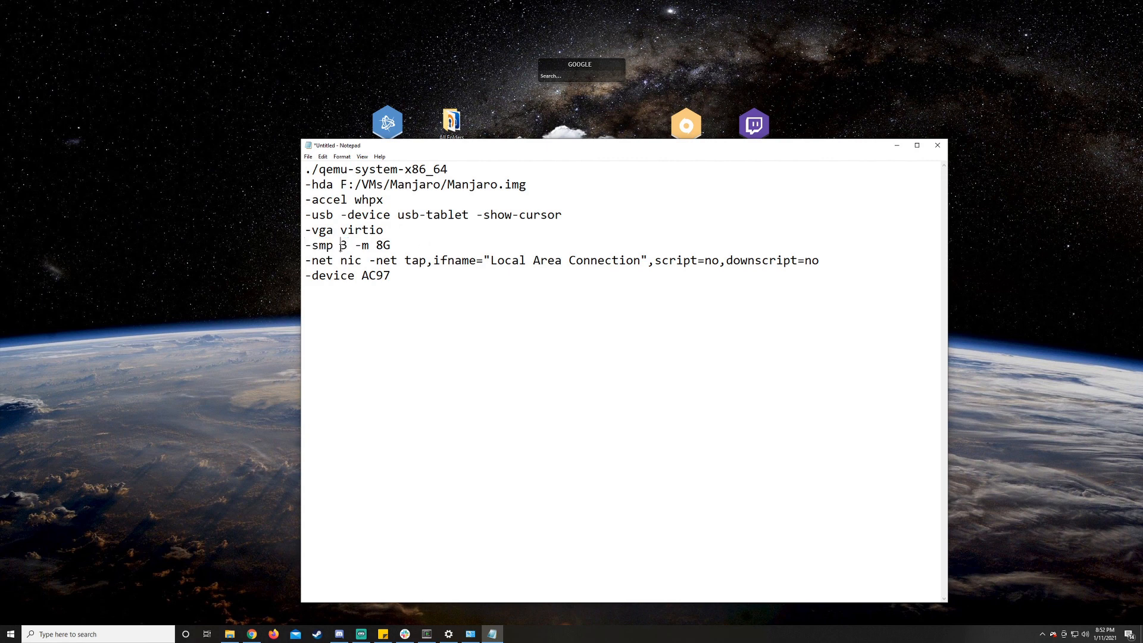
click(348, 244)
key(shift+Left)
key(shift+Left)
click(403, 250)
mouse_move(388, 245)
mouse_down()
mouse_move(356, 246)
mouse_move(391, 246)
mouse_up()
click(391, 246)
- Point out the -net nic and tap portions of the network line in the command notes
drag(315, 261, 340, 262)
click(334, 261)
click(356, 262)
click(404, 261)
drag(405, 260, 429, 262)
- Highlight the "Local Area Connection" interface name and compare it with the TAP adapter in Windows Network Connections
drag(644, 262, 481, 262)
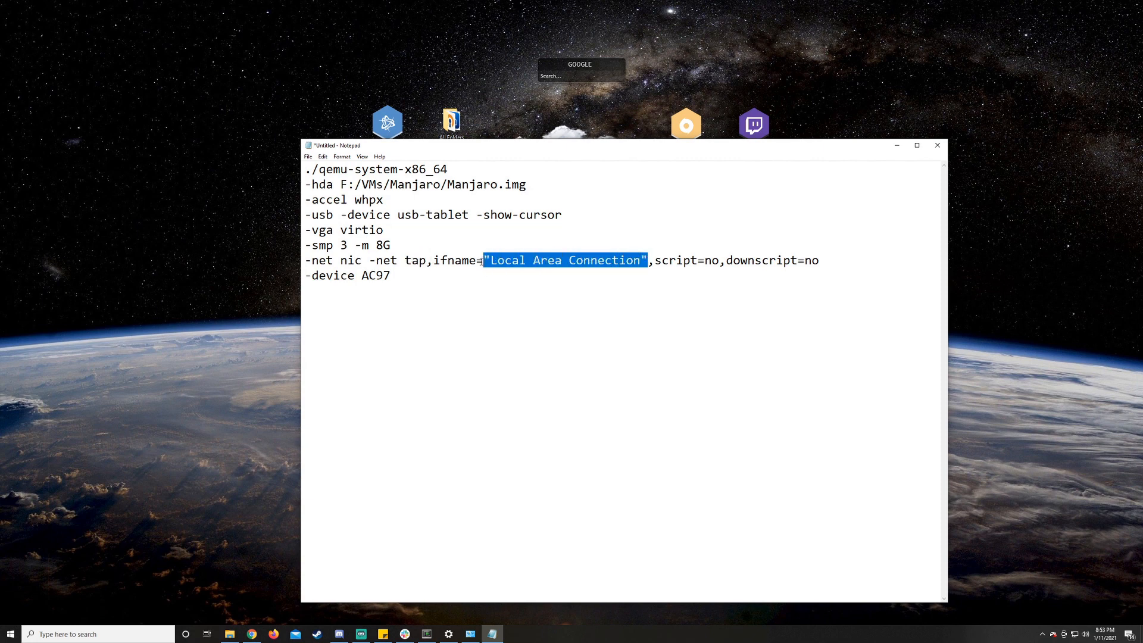
click(470, 634)
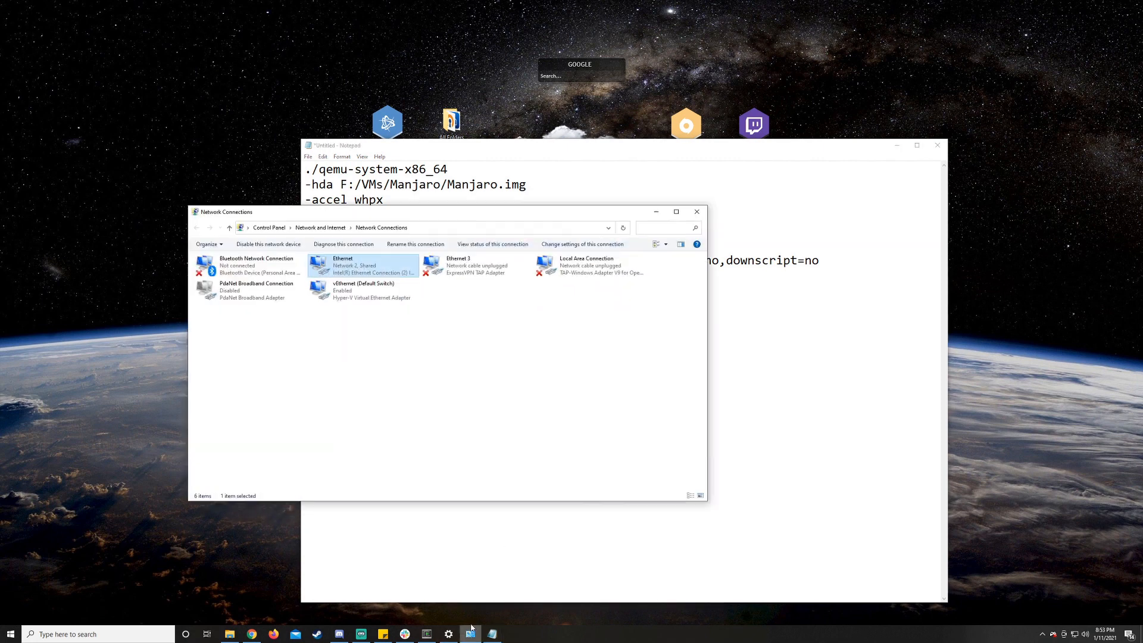
drag(660, 252, 736, 326)
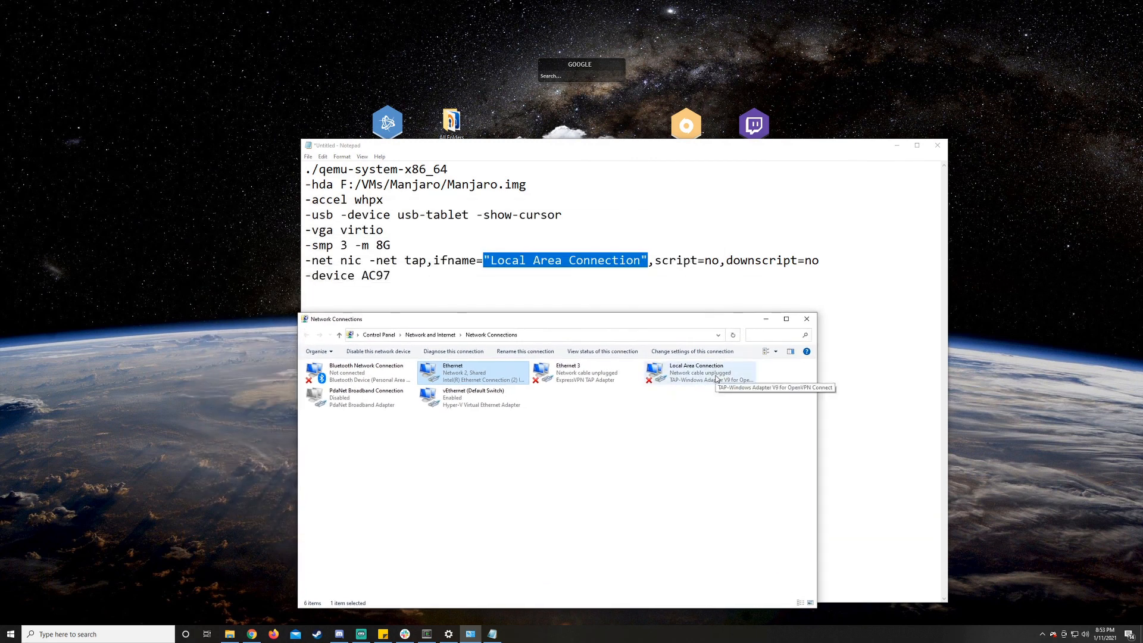
- Highlight the script=no,downscript=no options and the -device AC97 line in the command notes
drag(833, 265, 649, 263)
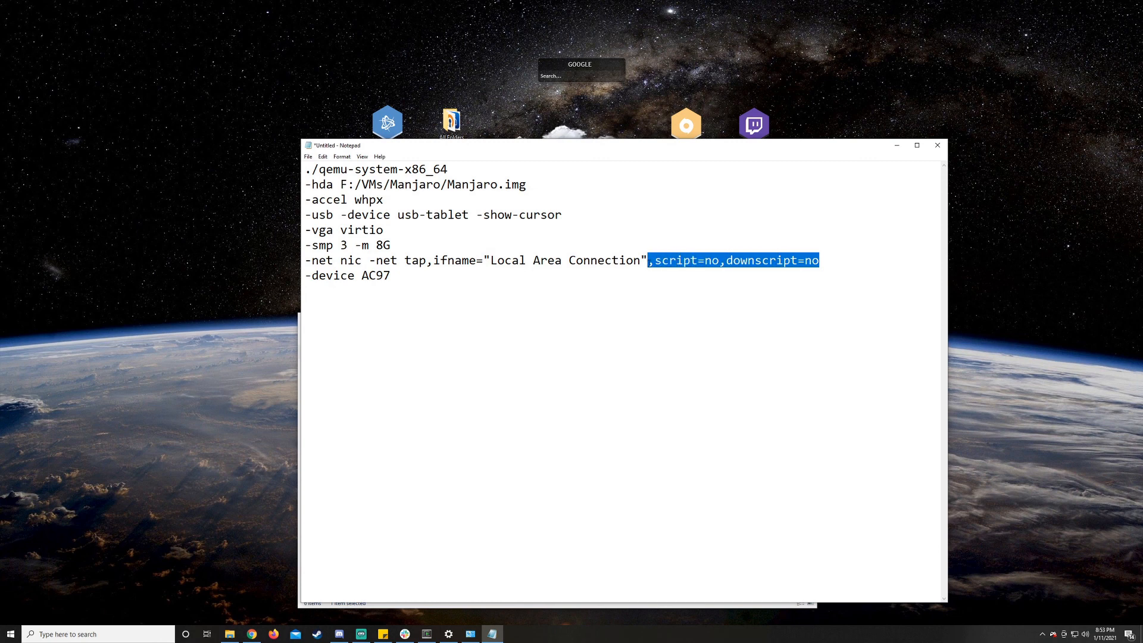
click(832, 262)
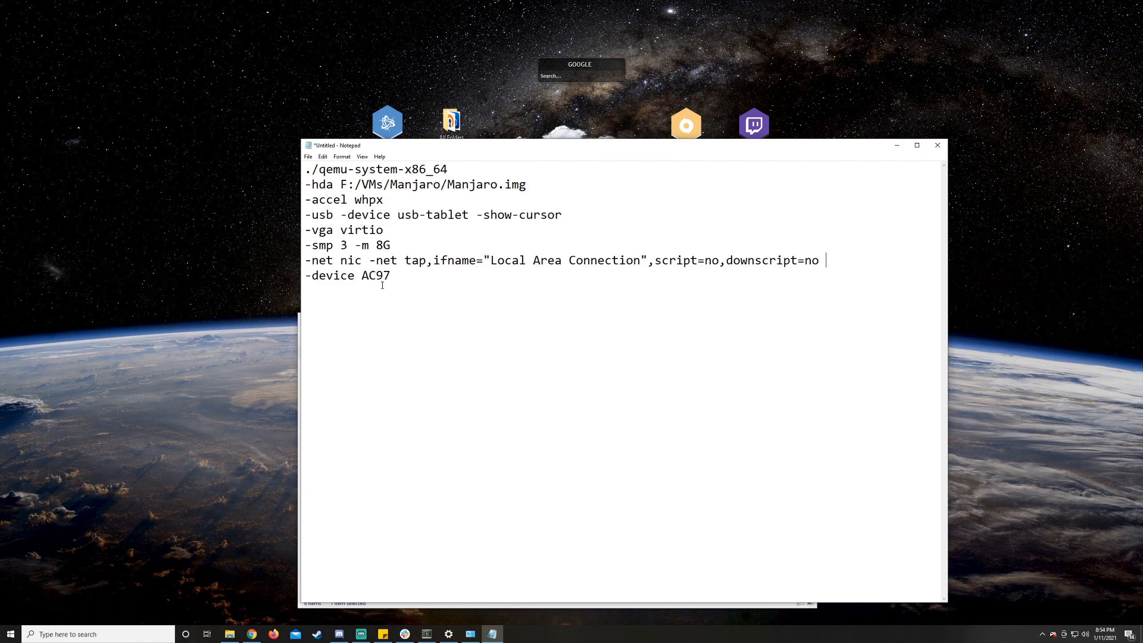
drag(404, 273, 305, 276)
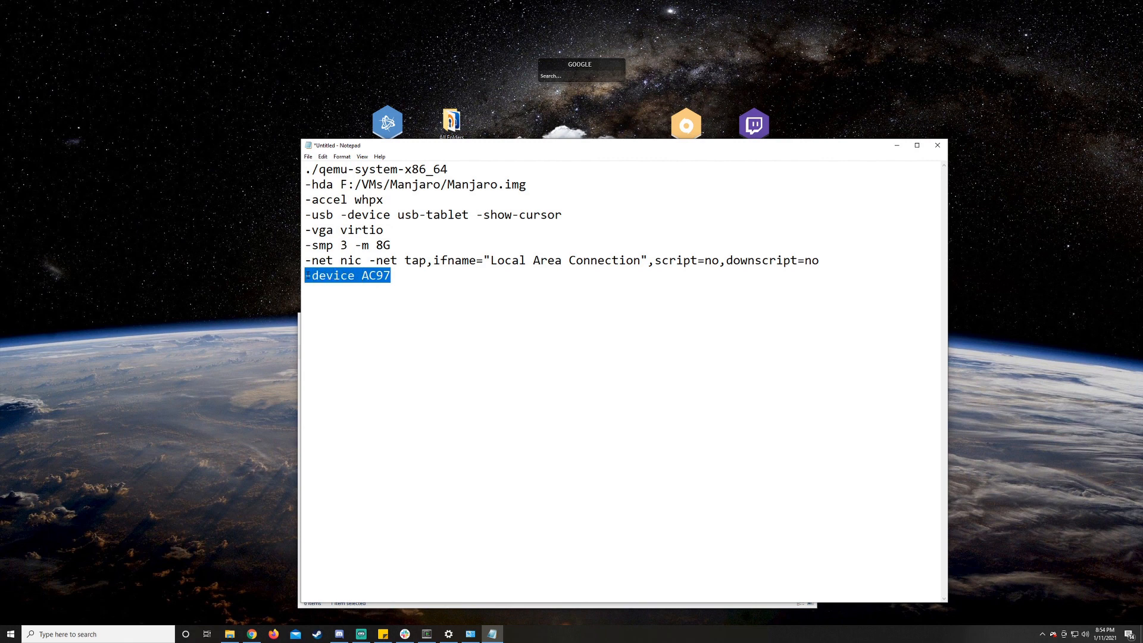
mouse_move(306, 275)
mouse_down()
mouse_move(334, 275)
mouse_move(319, 275)
mouse_up()
- Add a -soundhw all line below the network line as an alternative sound option, and delete it again
click(827, 260)
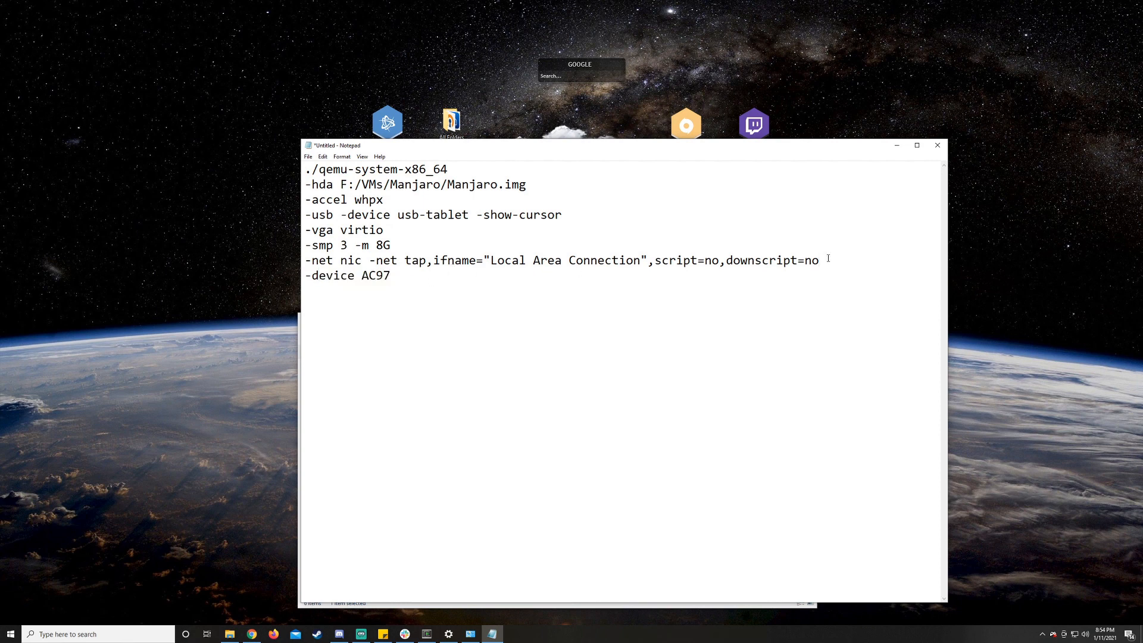
key(Return)
text(-soundhw all)
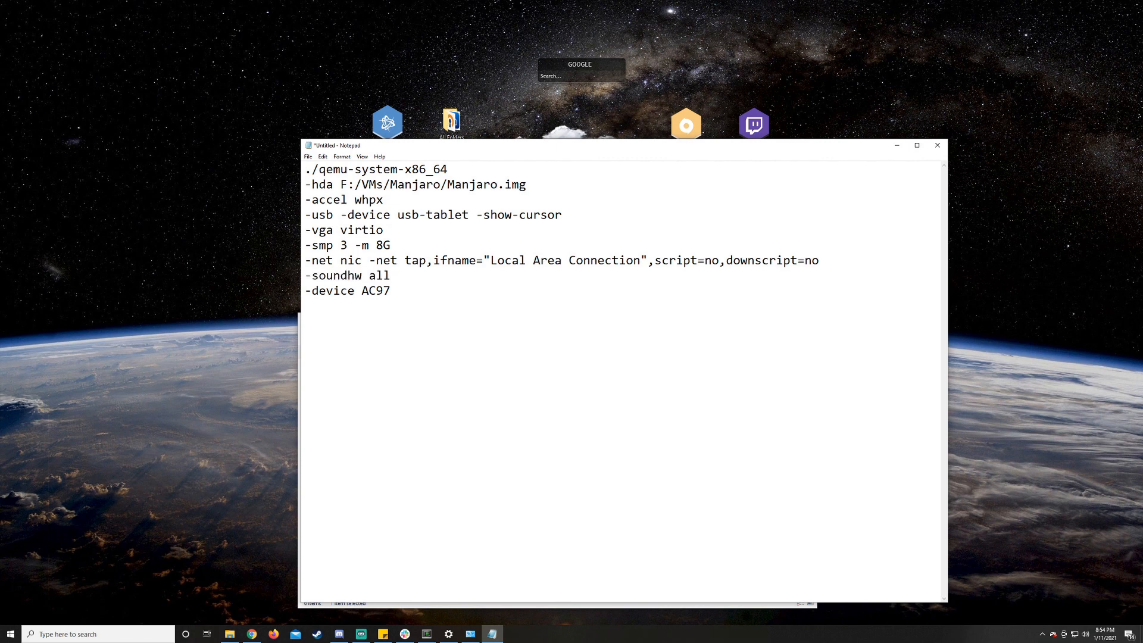
key(shift+Home)
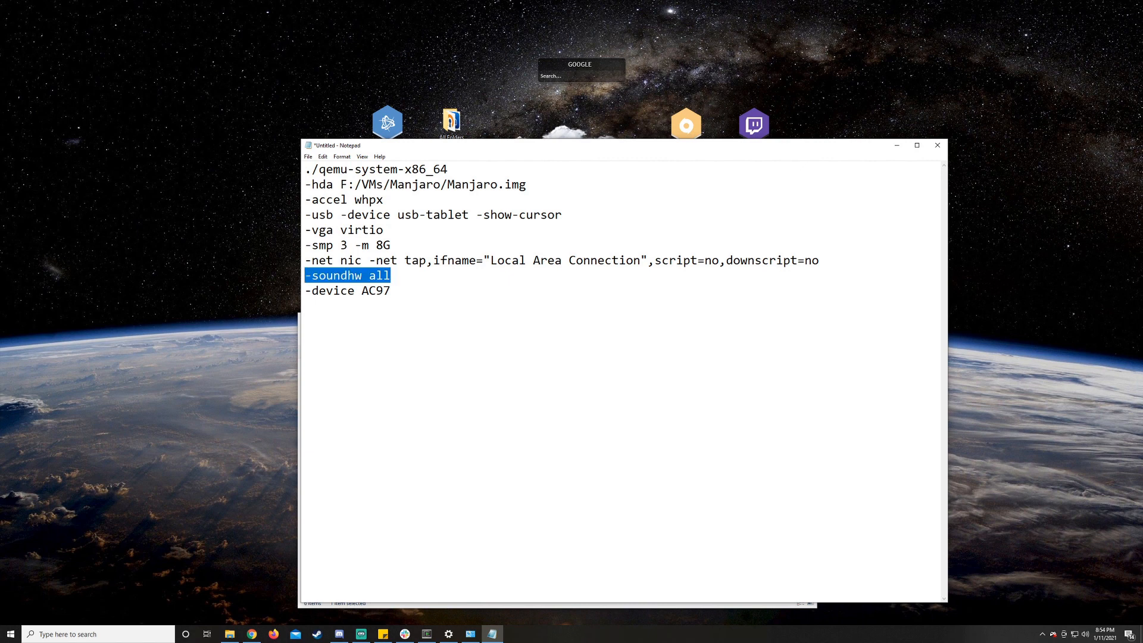
key(BackSpace)
key(BackSpace)
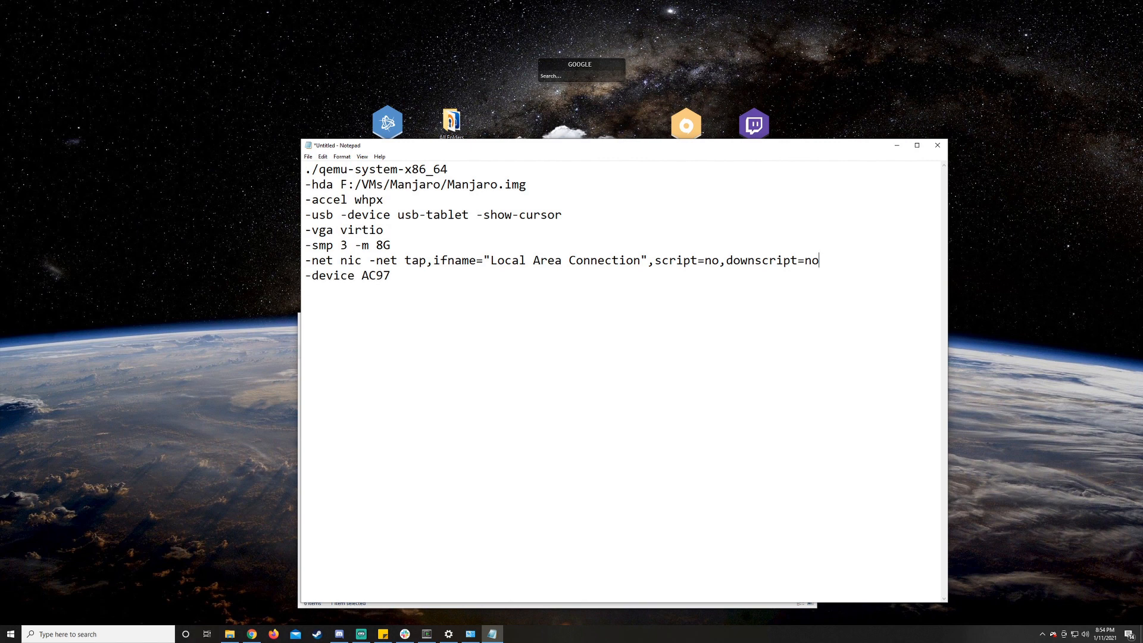